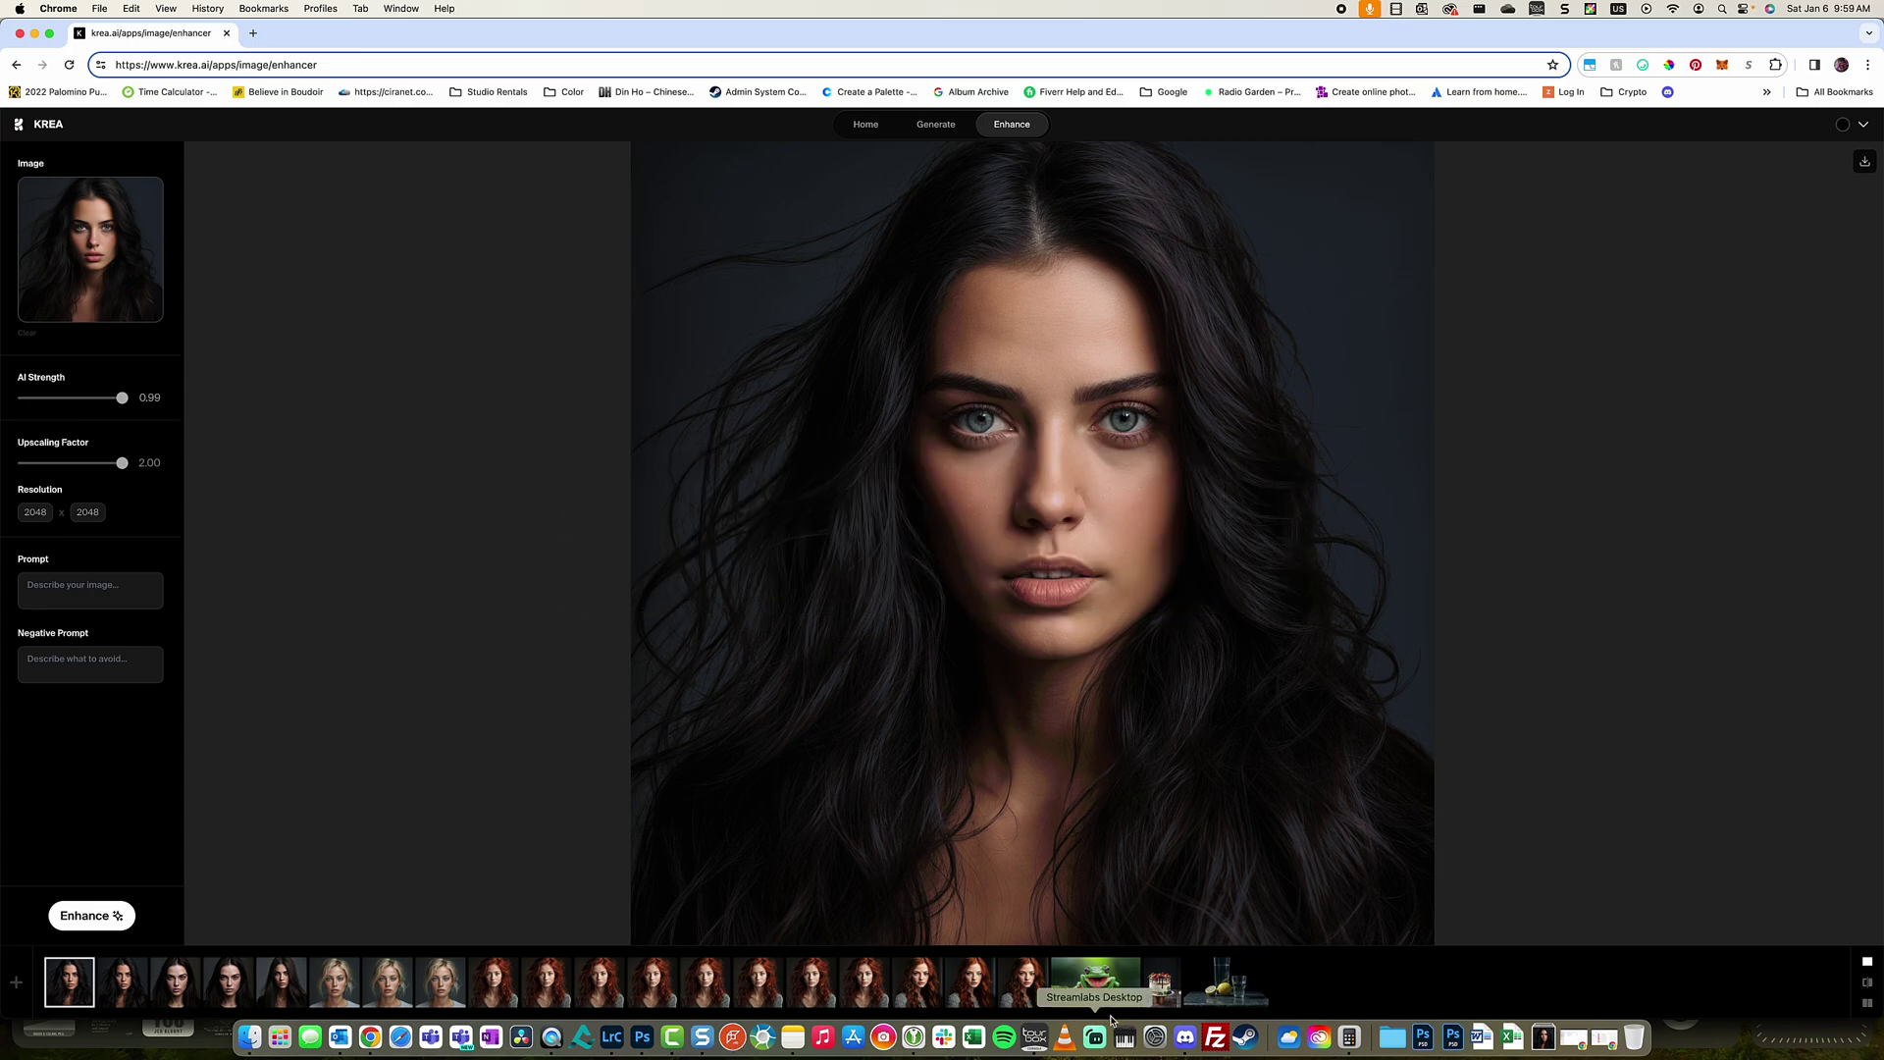
Step: Switch from Krea's enhancer in Chrome to the Discord window
click(1185, 1037)
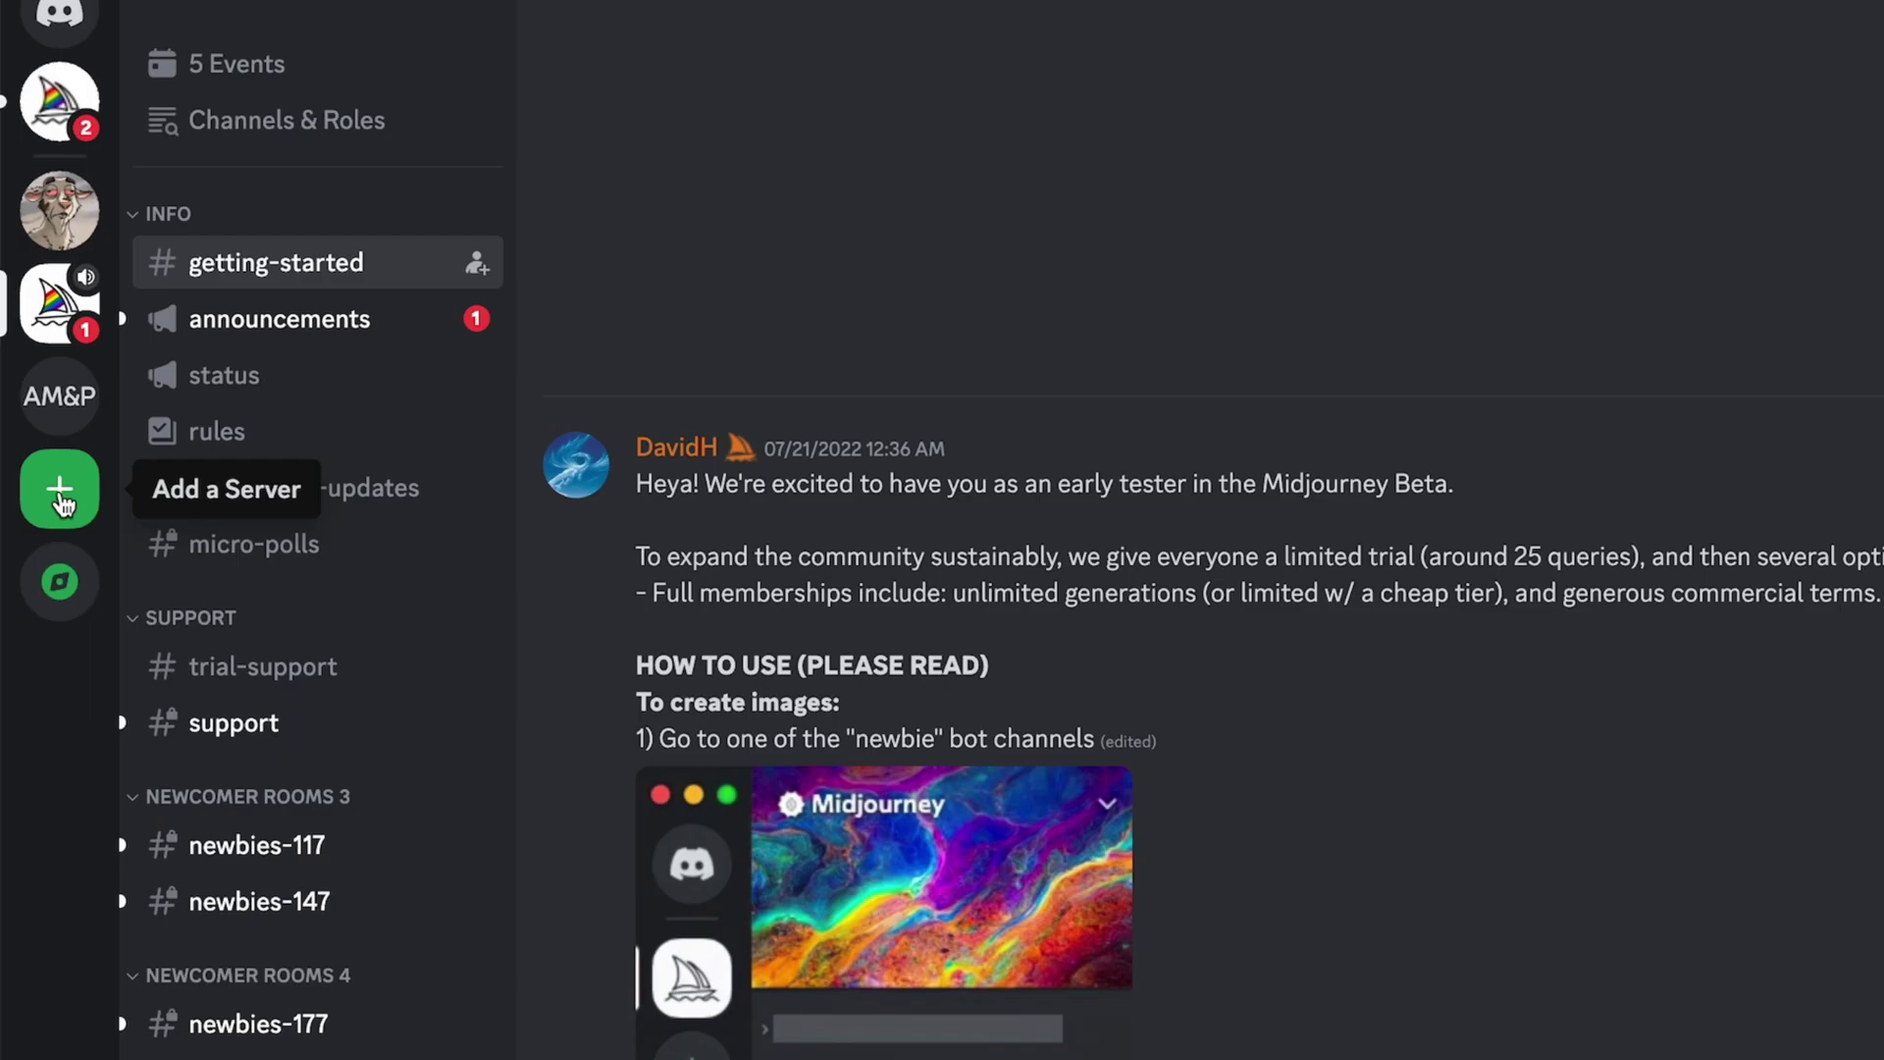
Step: Open Add a Server, try Join a Server with an invite link, then close the dialog
click(60, 498)
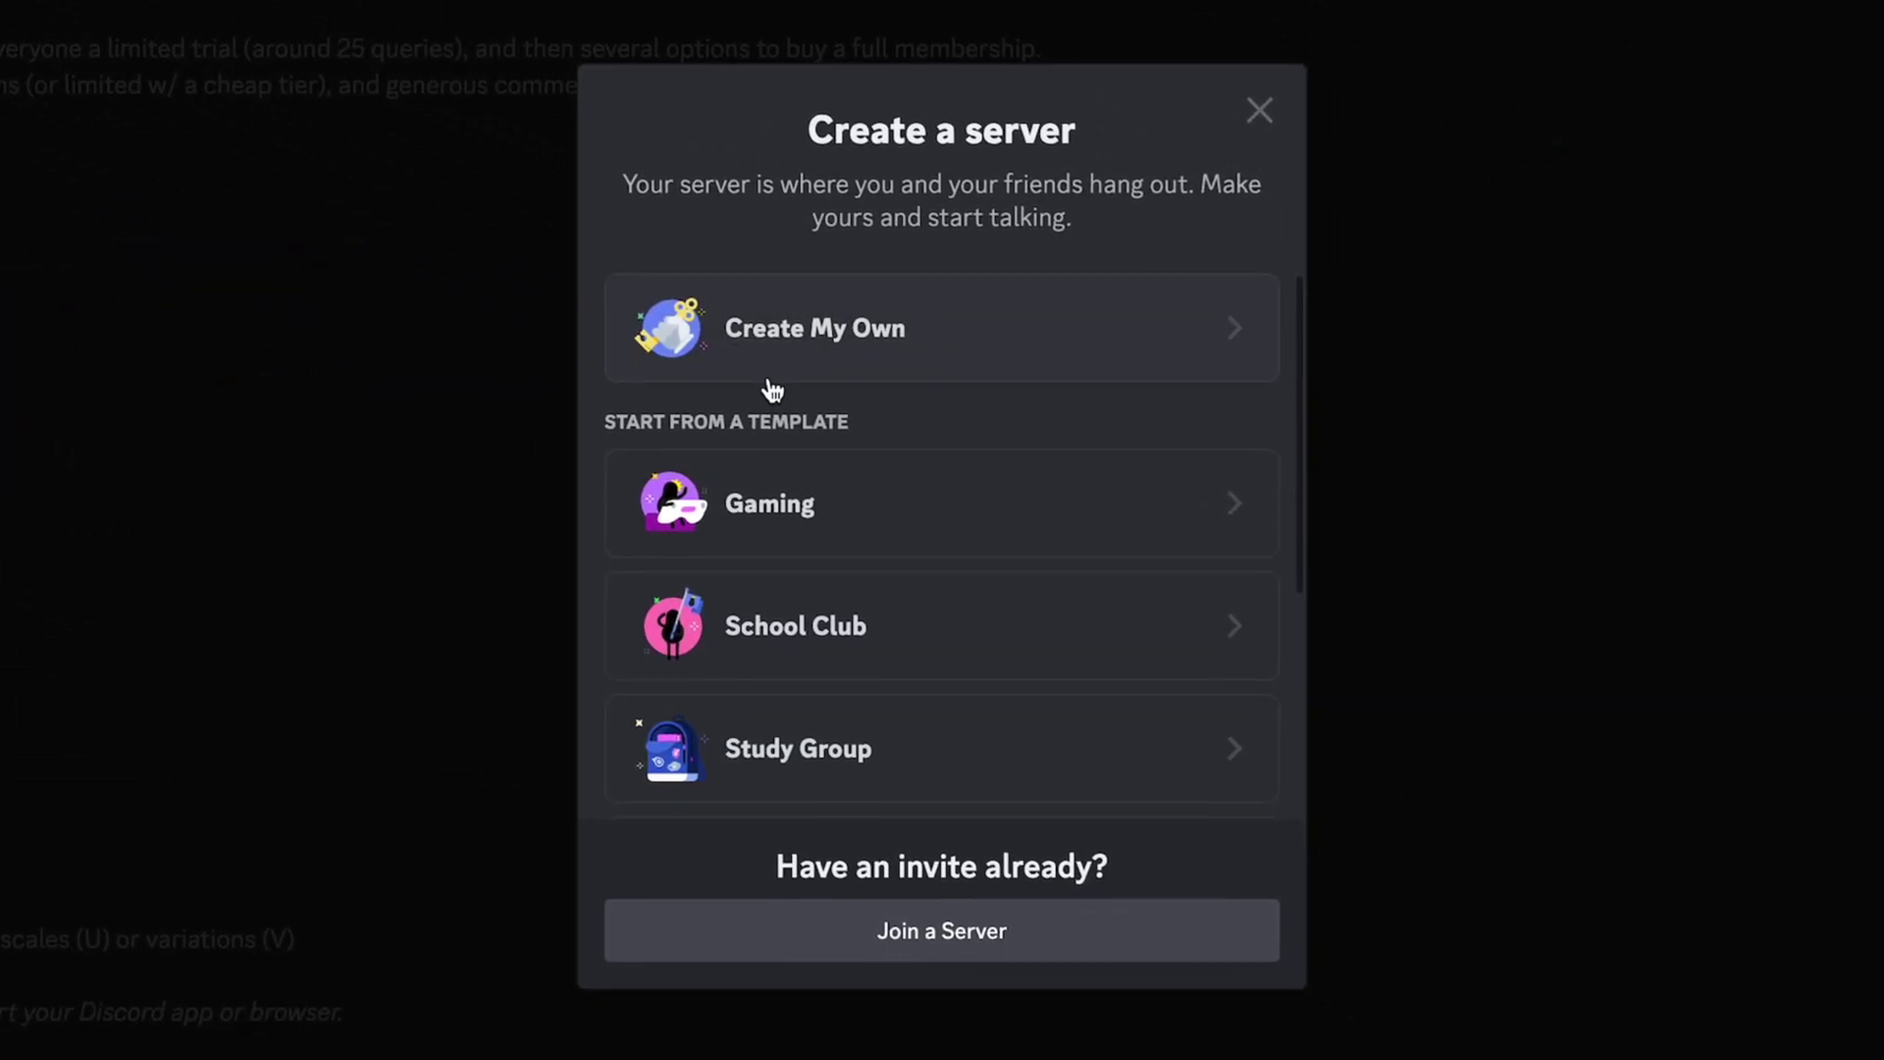
scroll(897, 702, down, 2)
scroll(898, 702, down, 2)
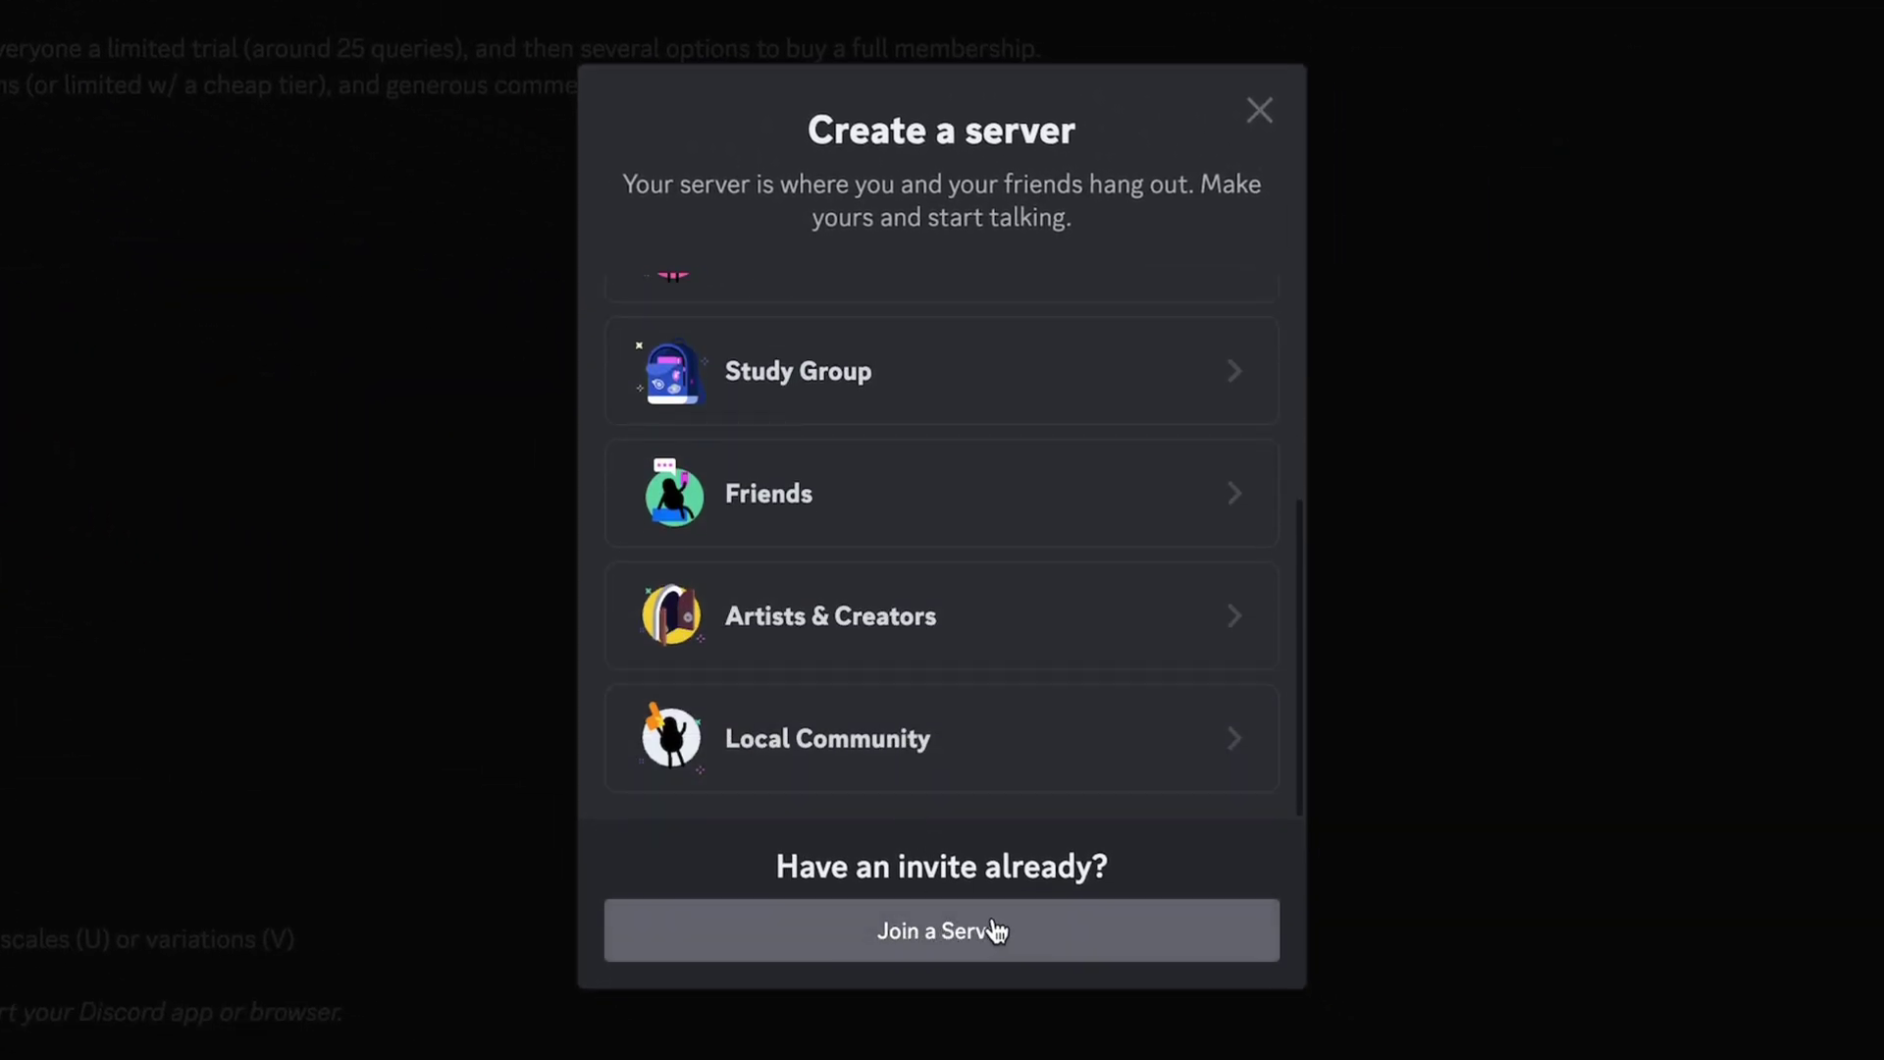
click(958, 932)
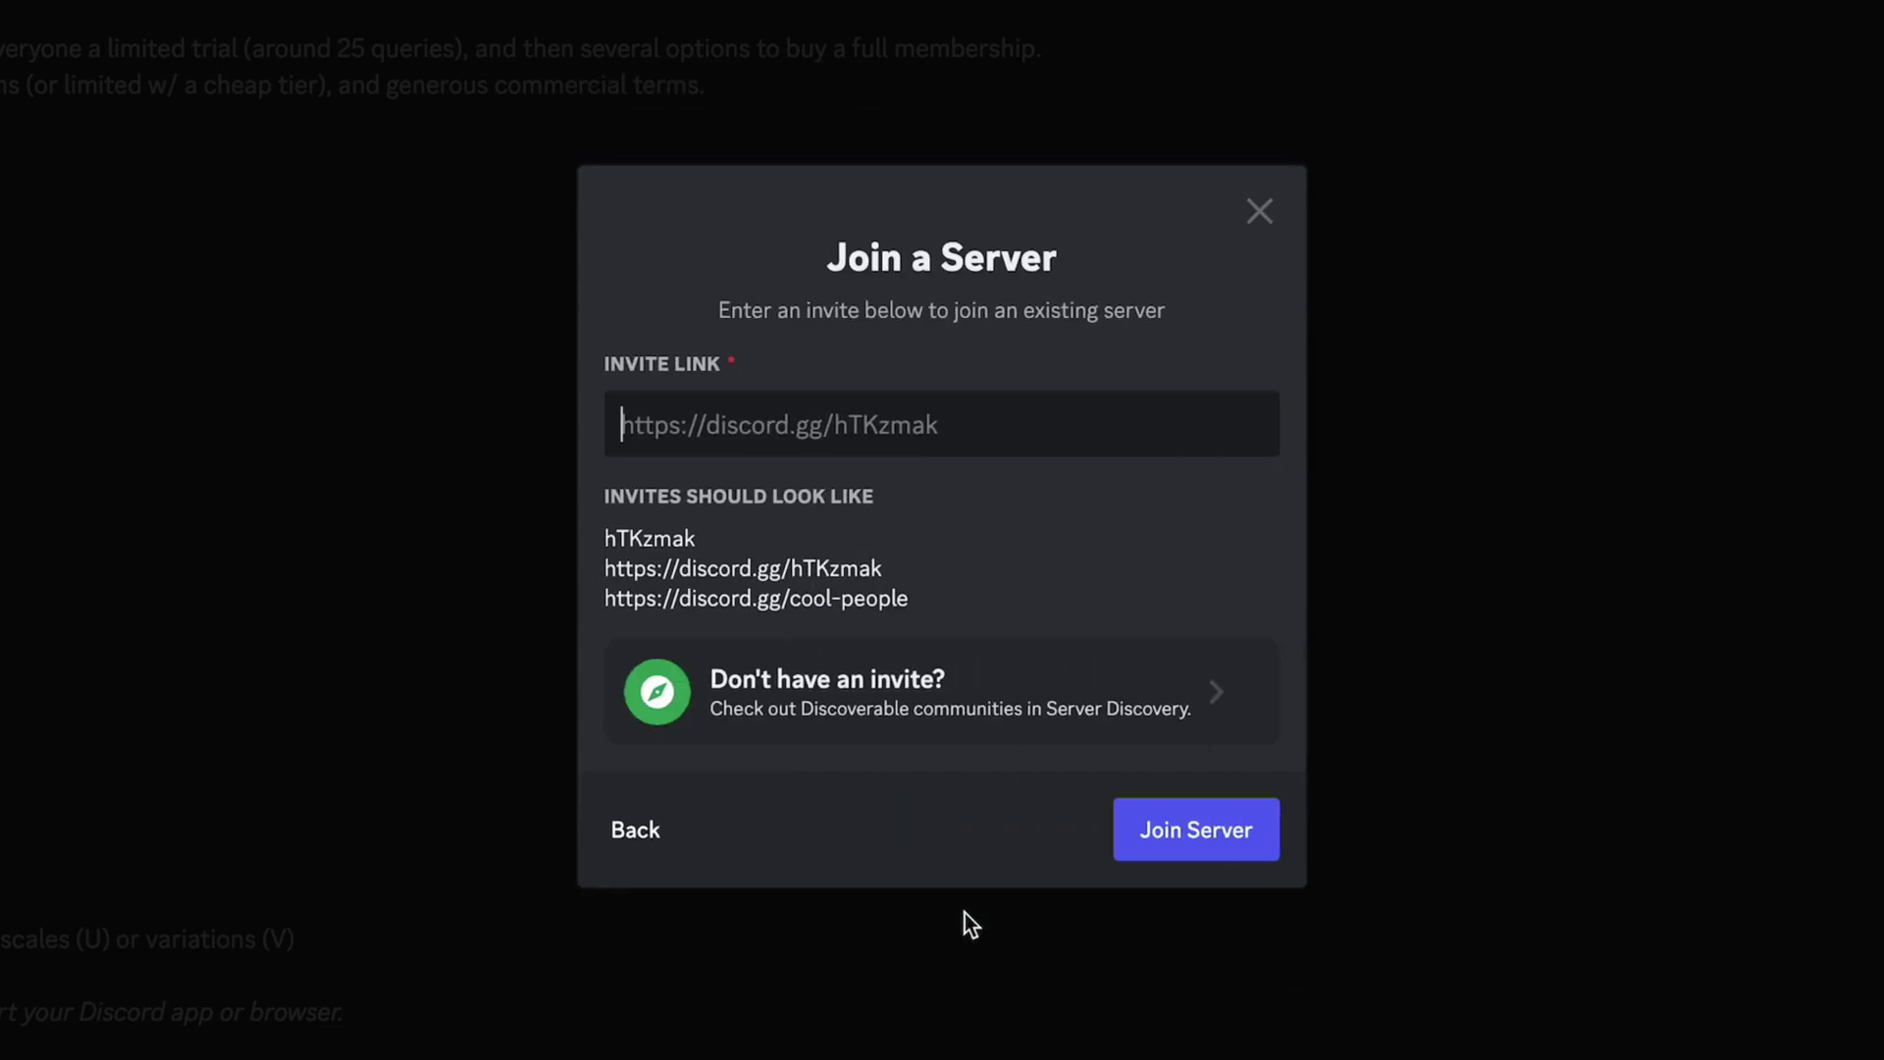
click(880, 429)
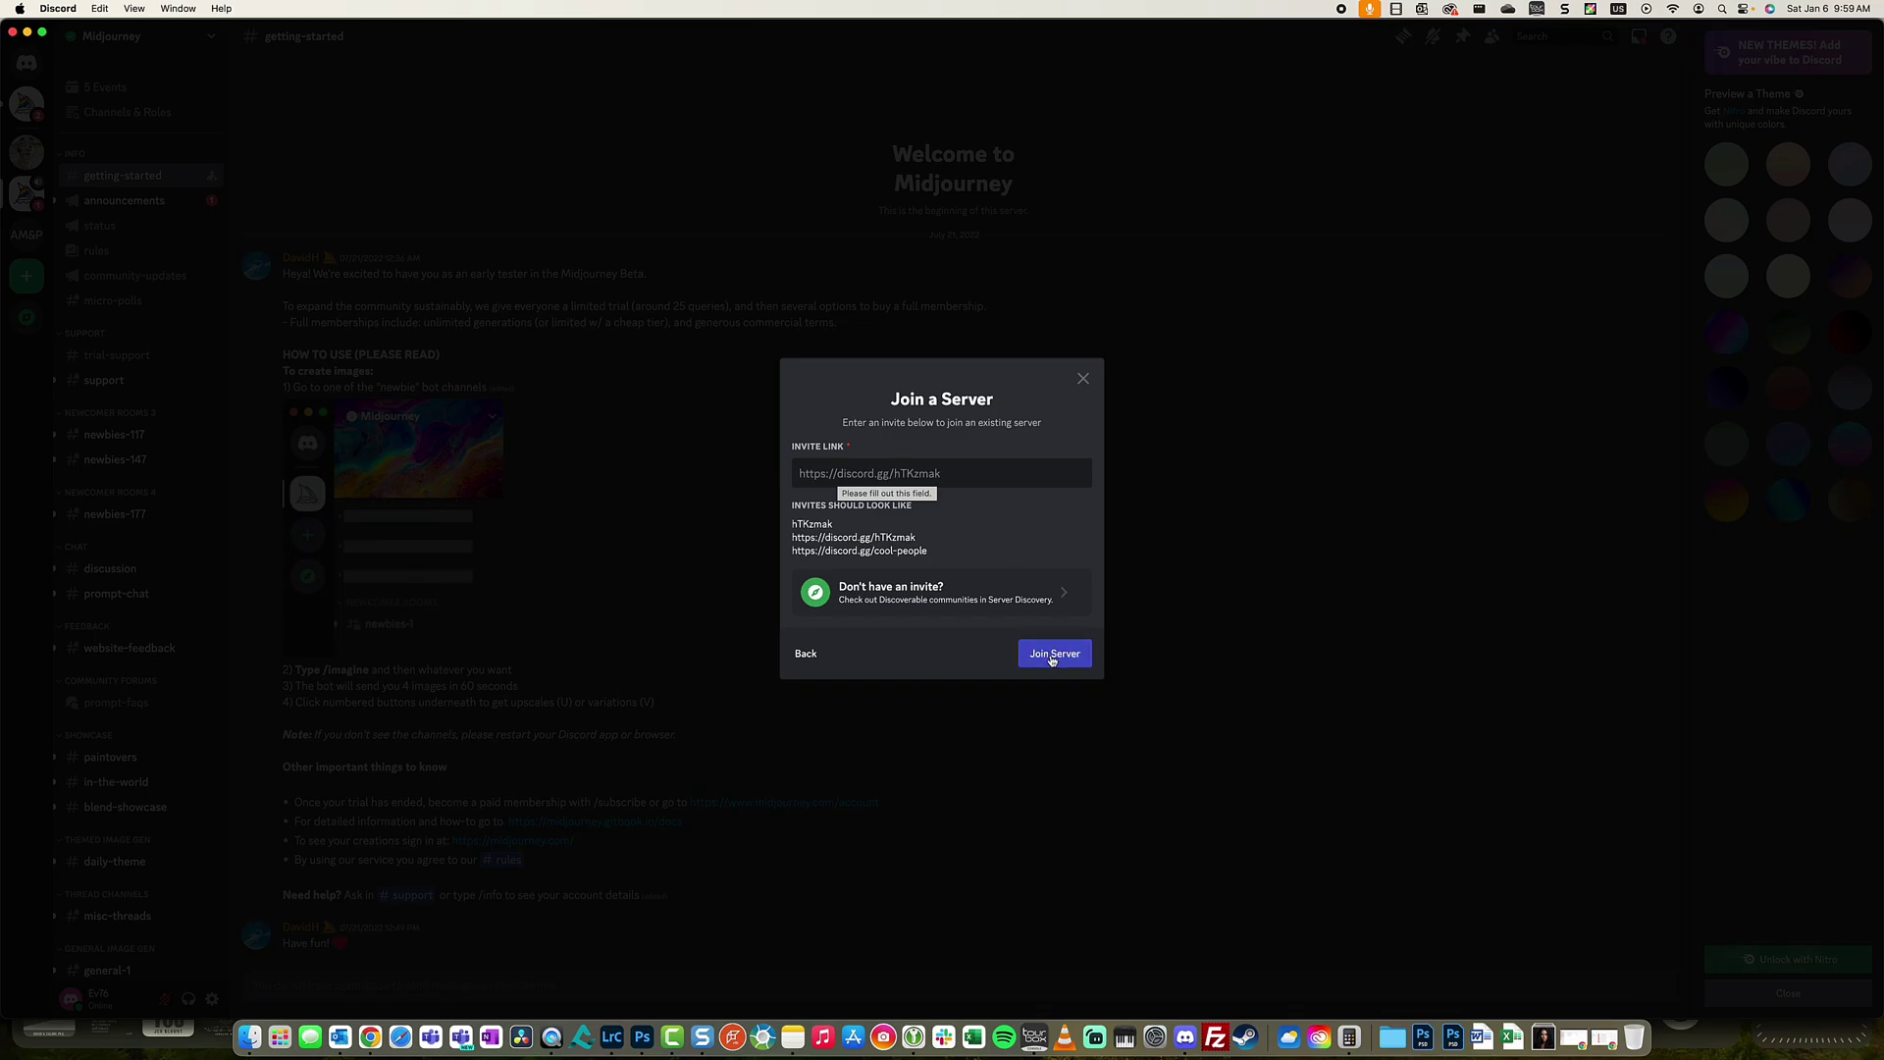
click(1084, 379)
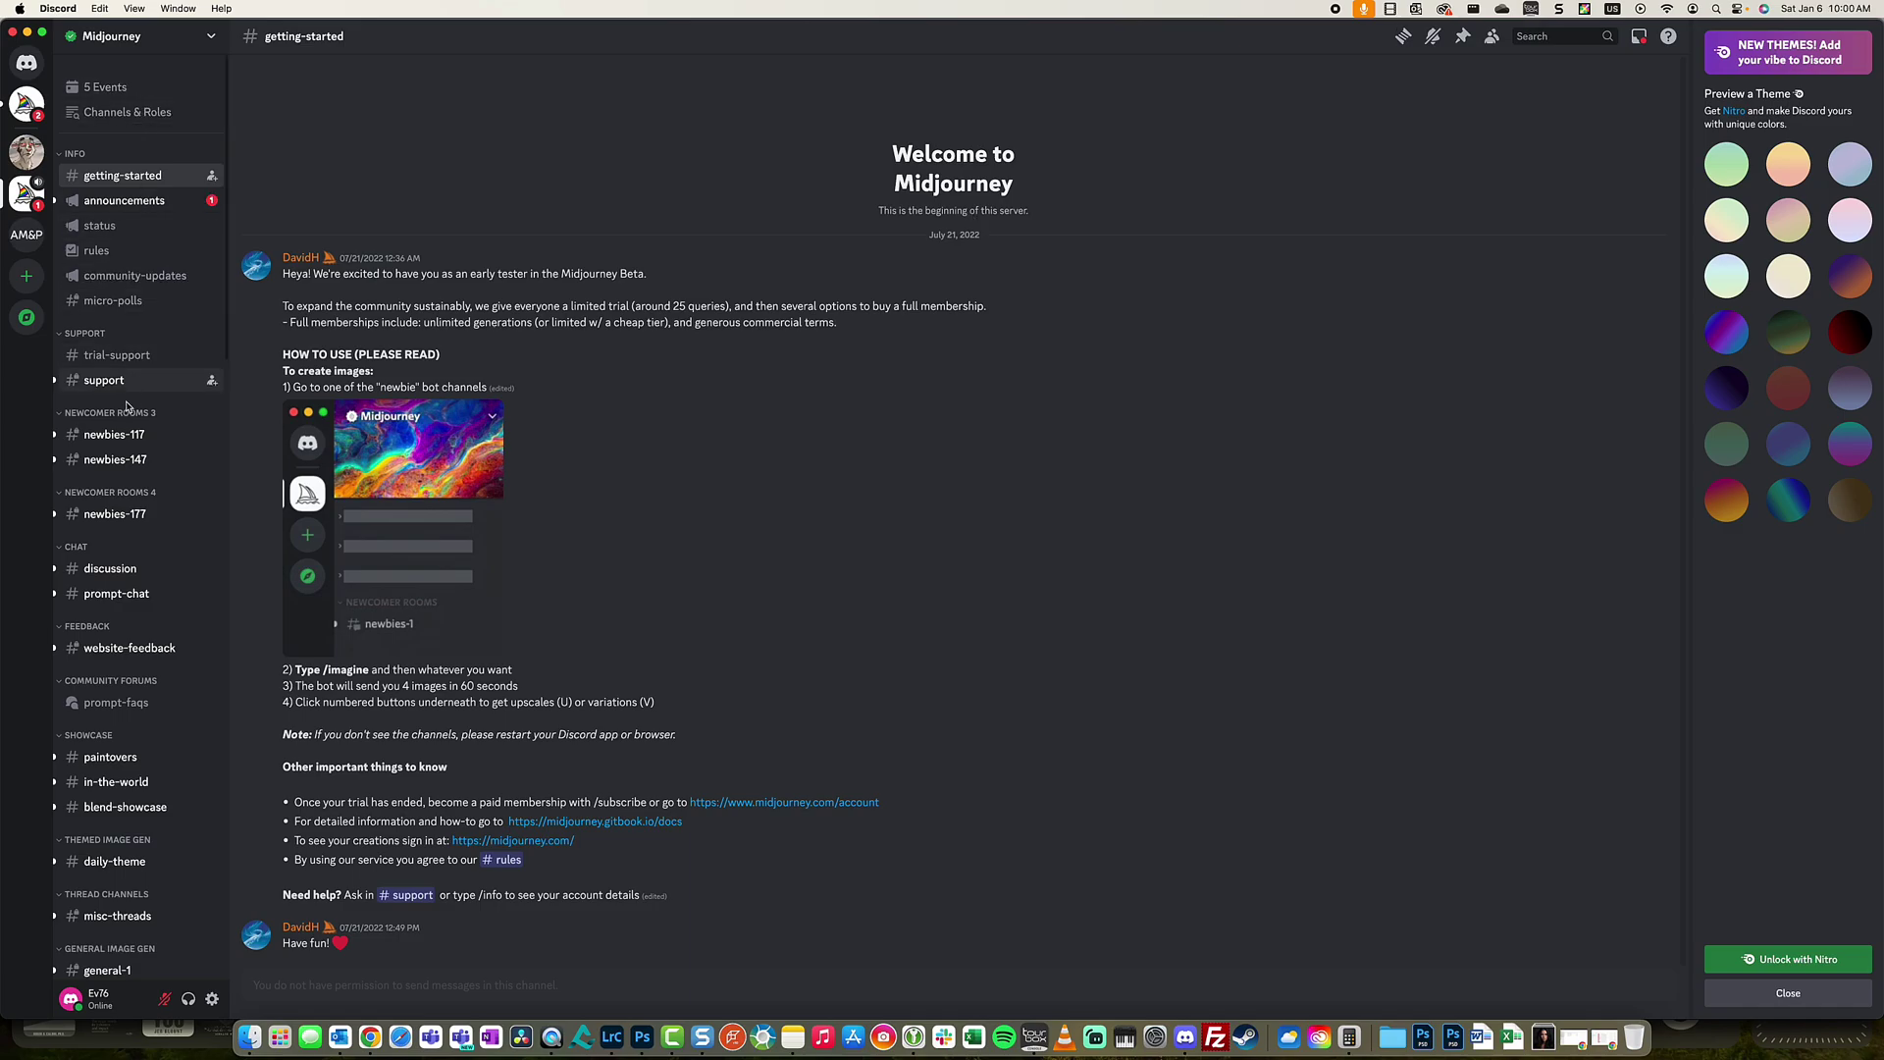
mouse_move(169, 573)
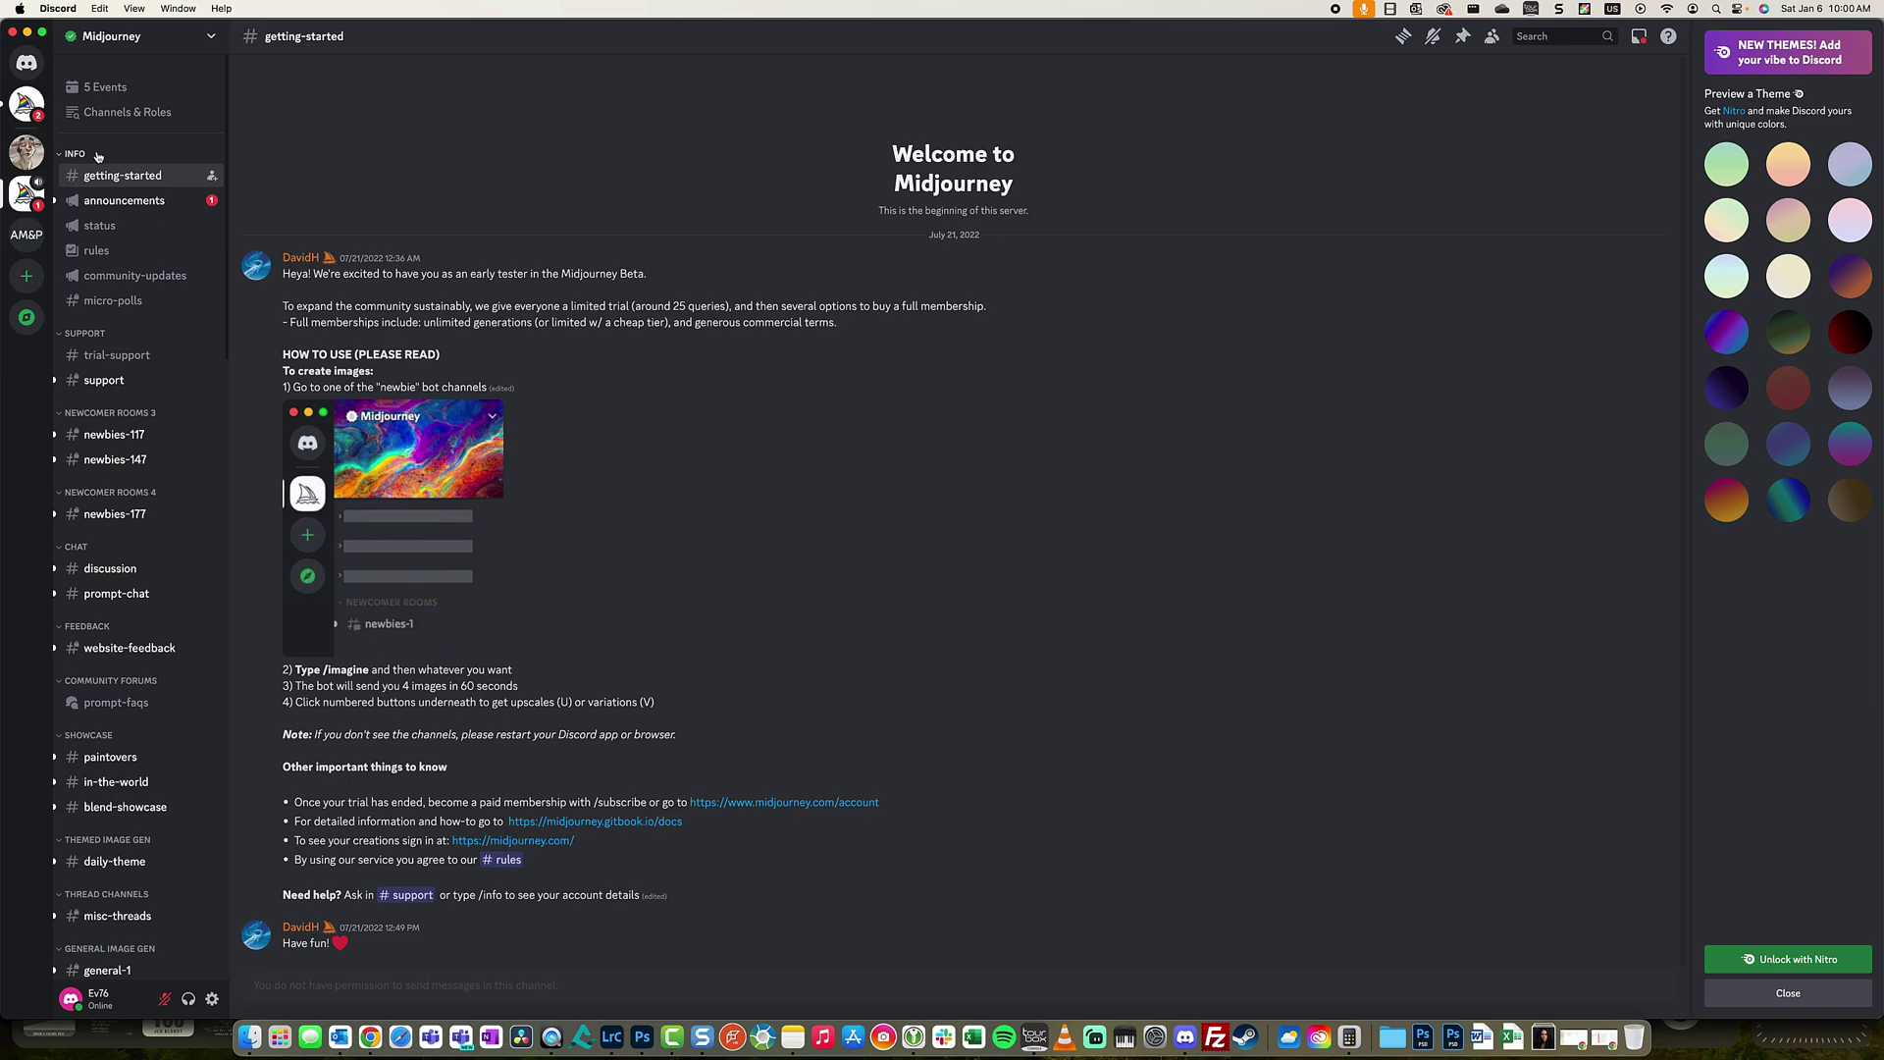
Step: In newbies-117, send a /imagine prompt for a freckled strawberry-blonde 25 year old model and enlarge the grid
mouse_move(114, 443)
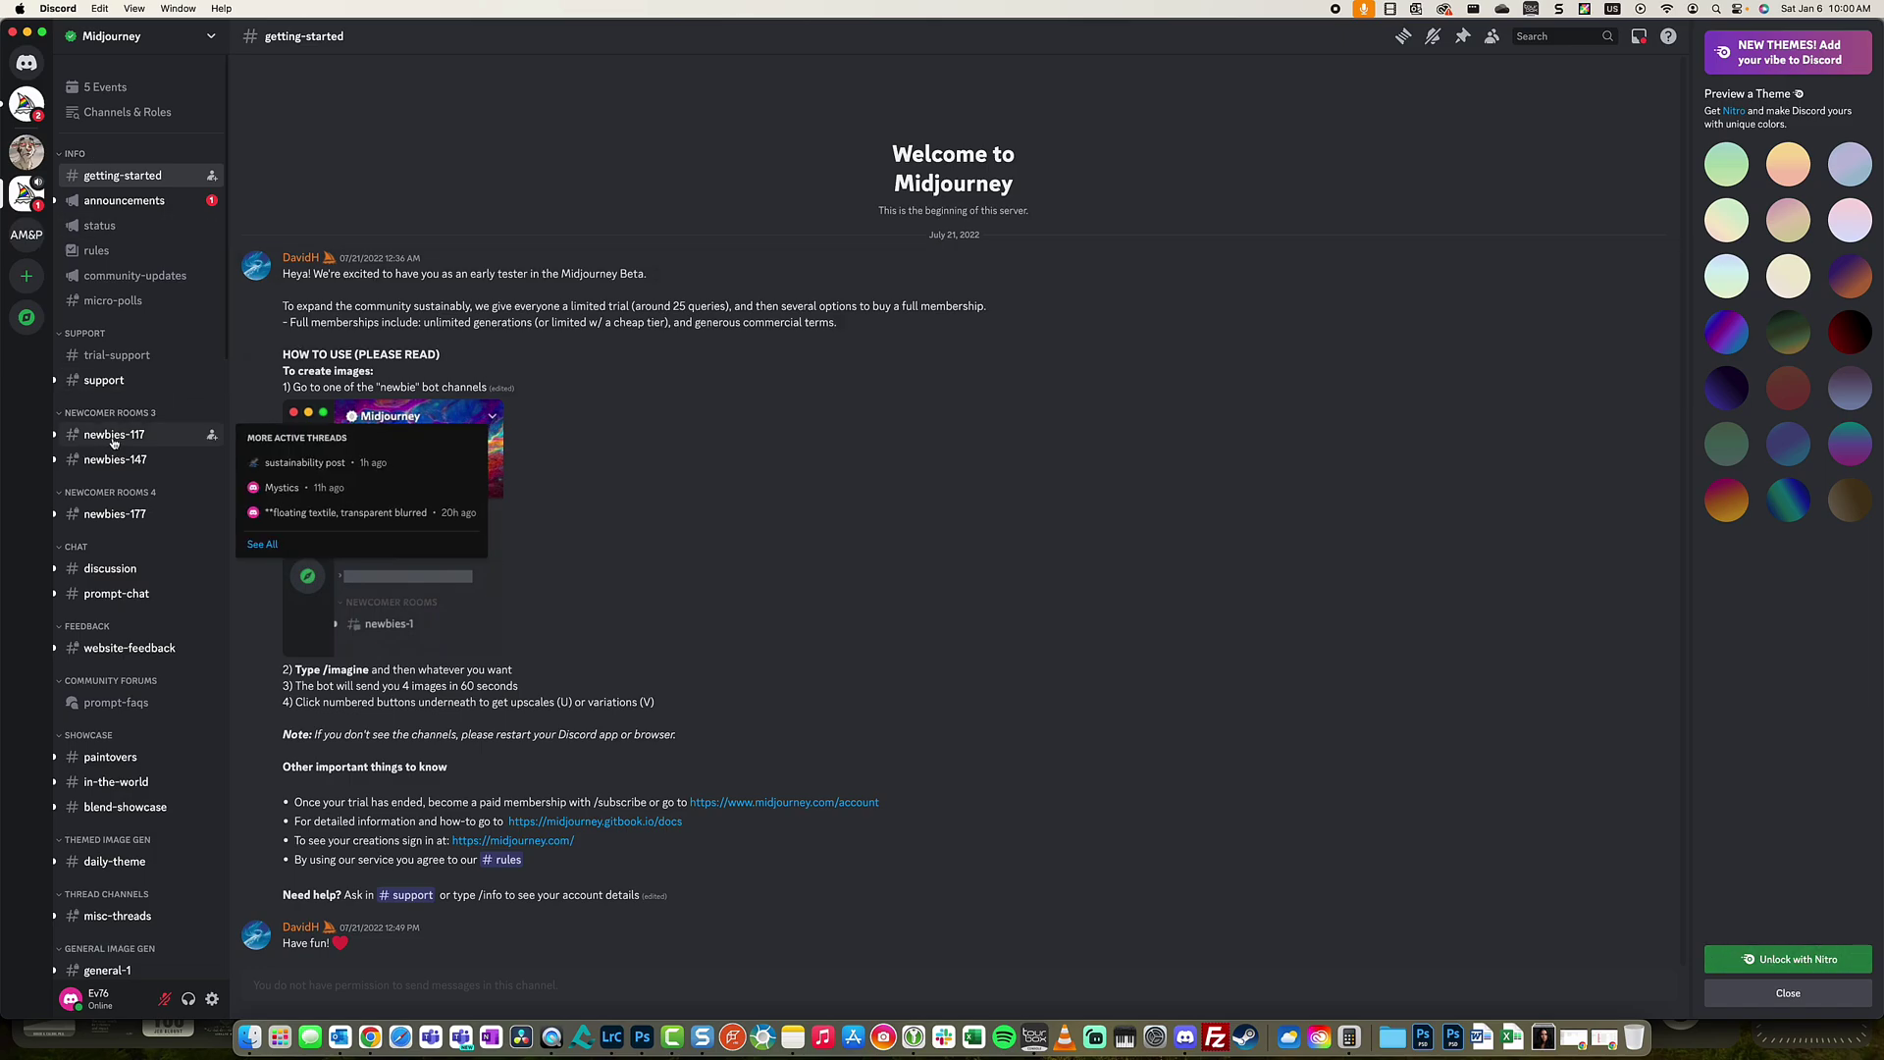
click(114, 435)
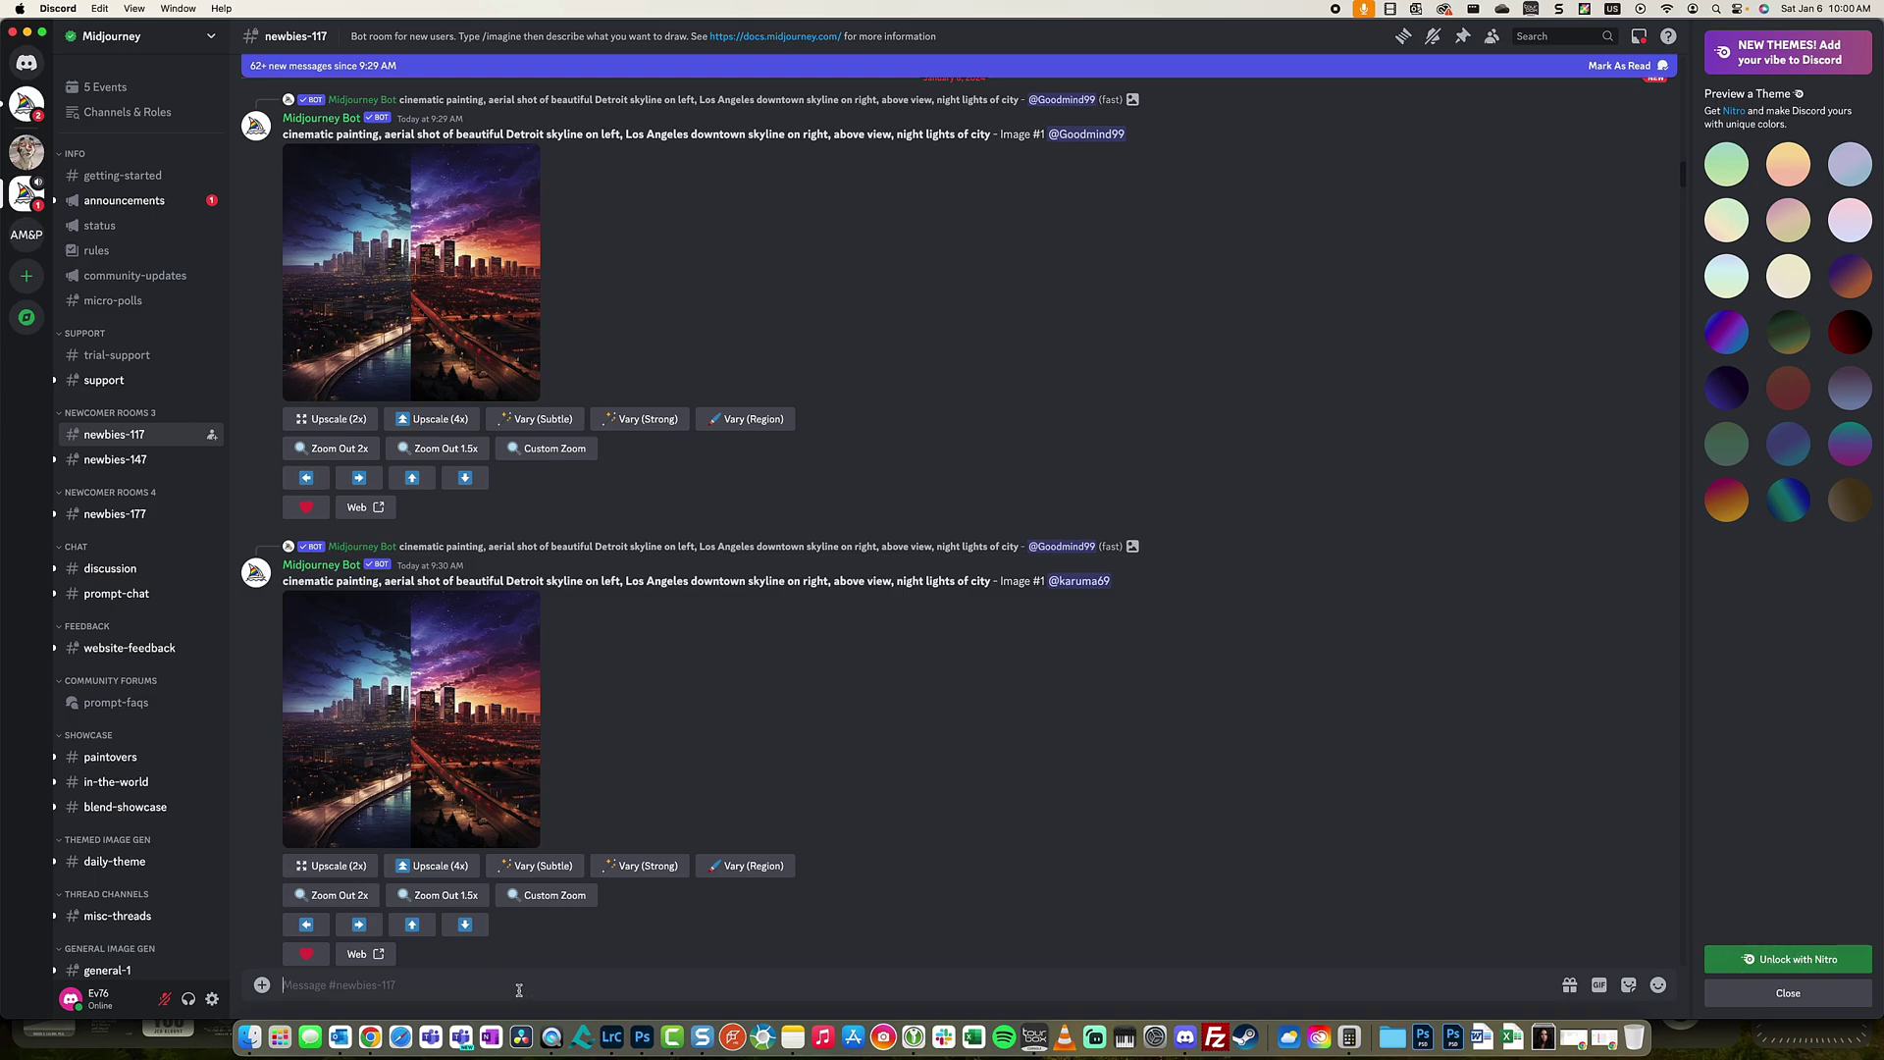
text(/imageine)
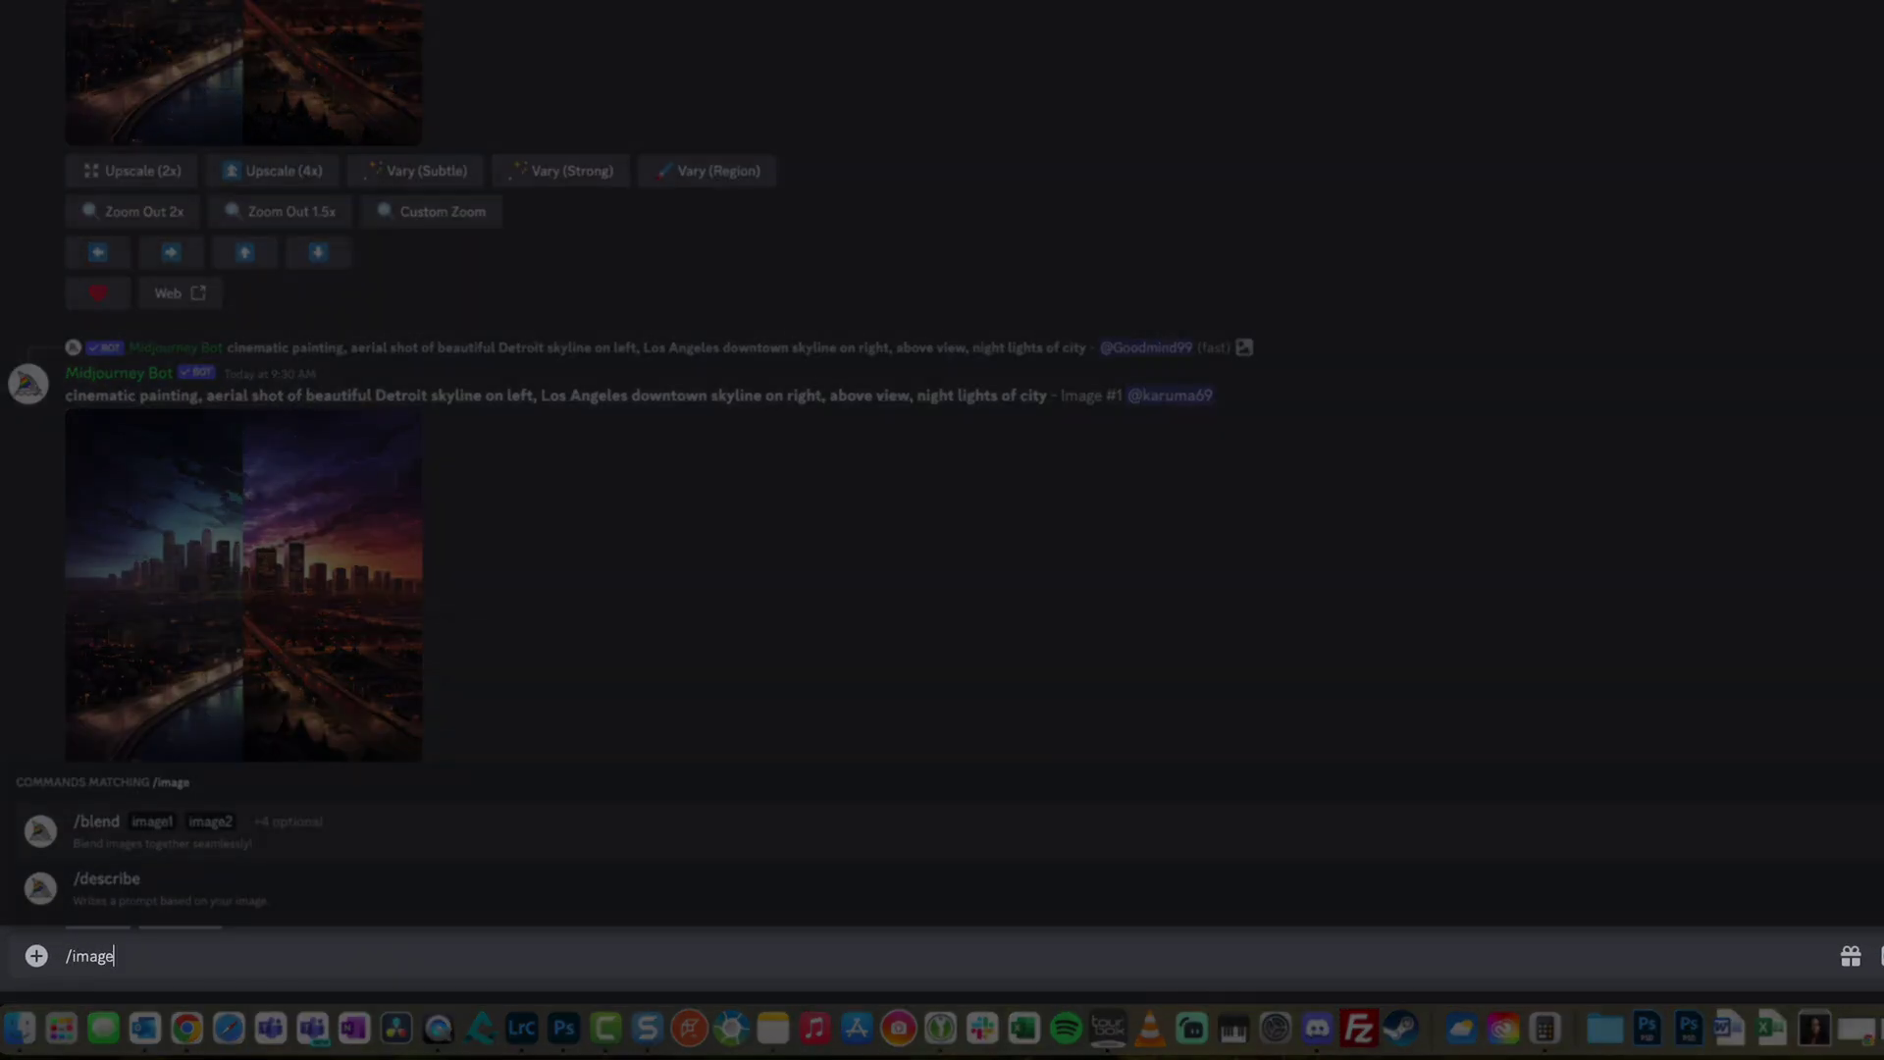
text(i)
key(BackSpace)
key(BackSpace)
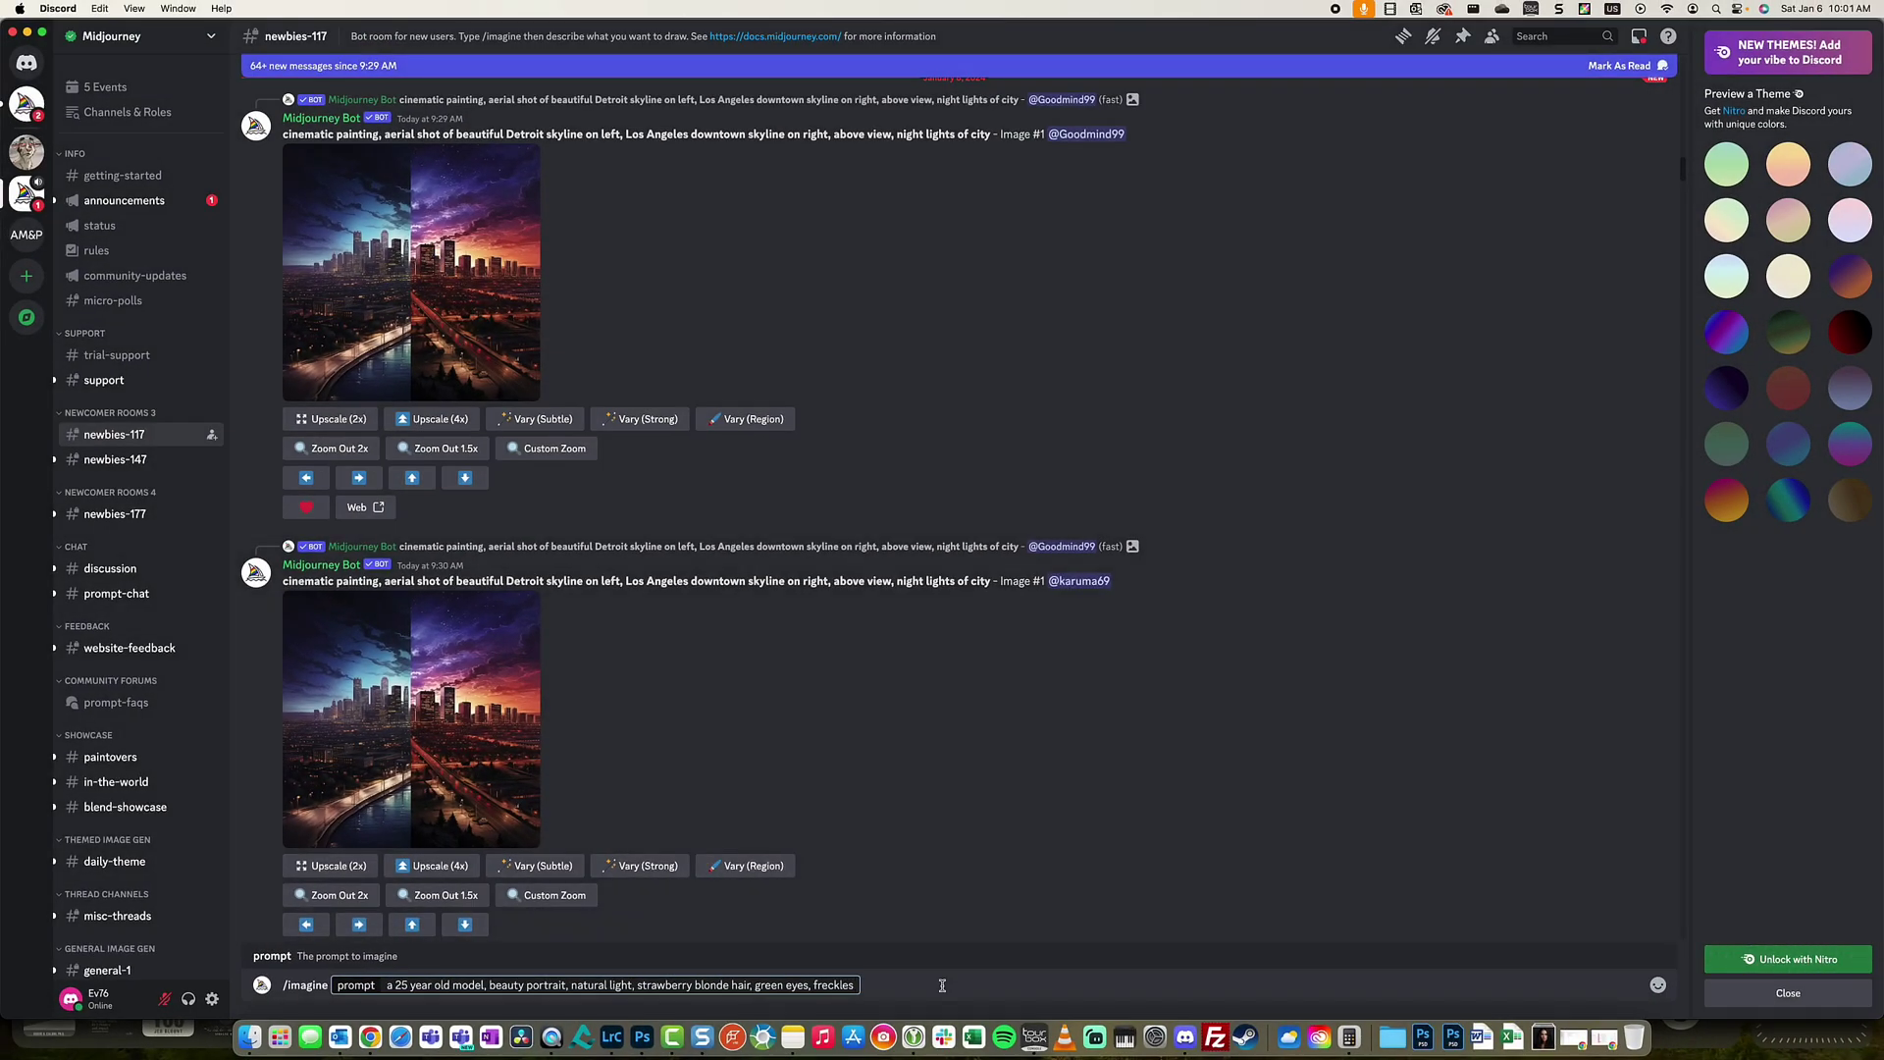
key(Return)
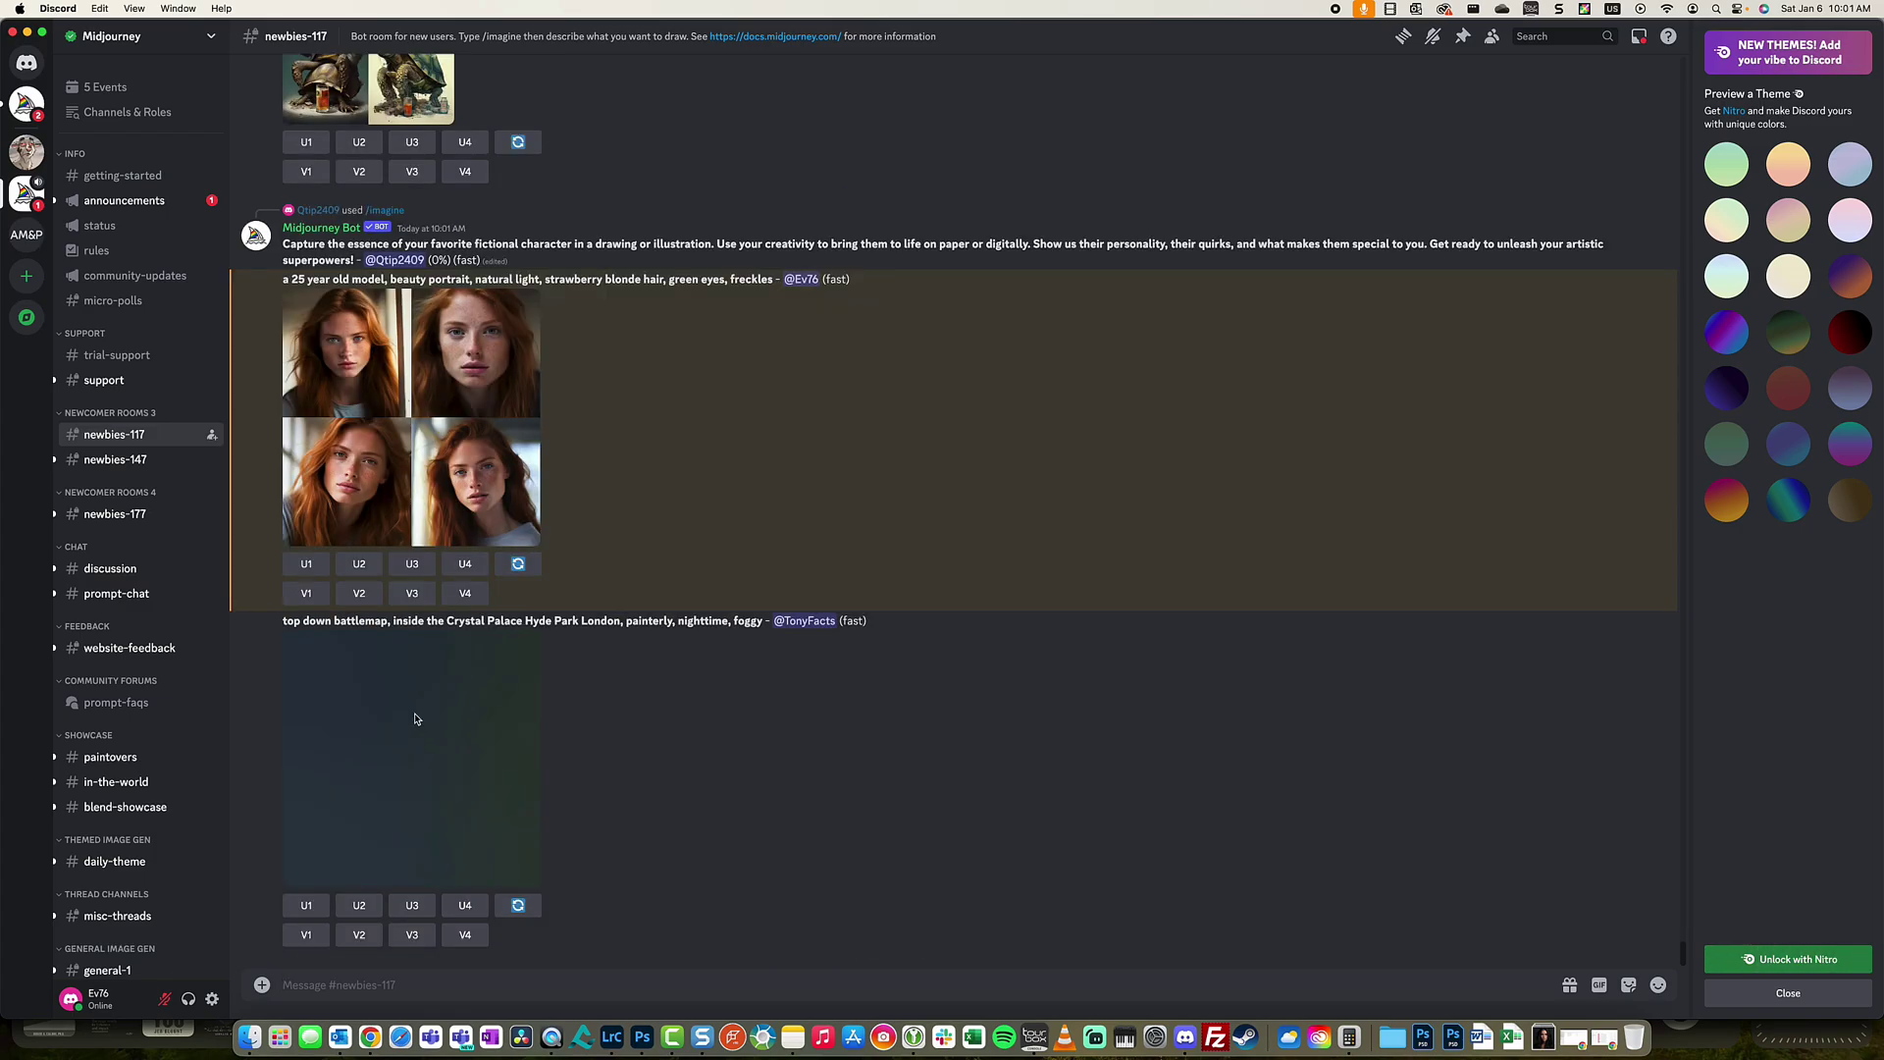
click(431, 435)
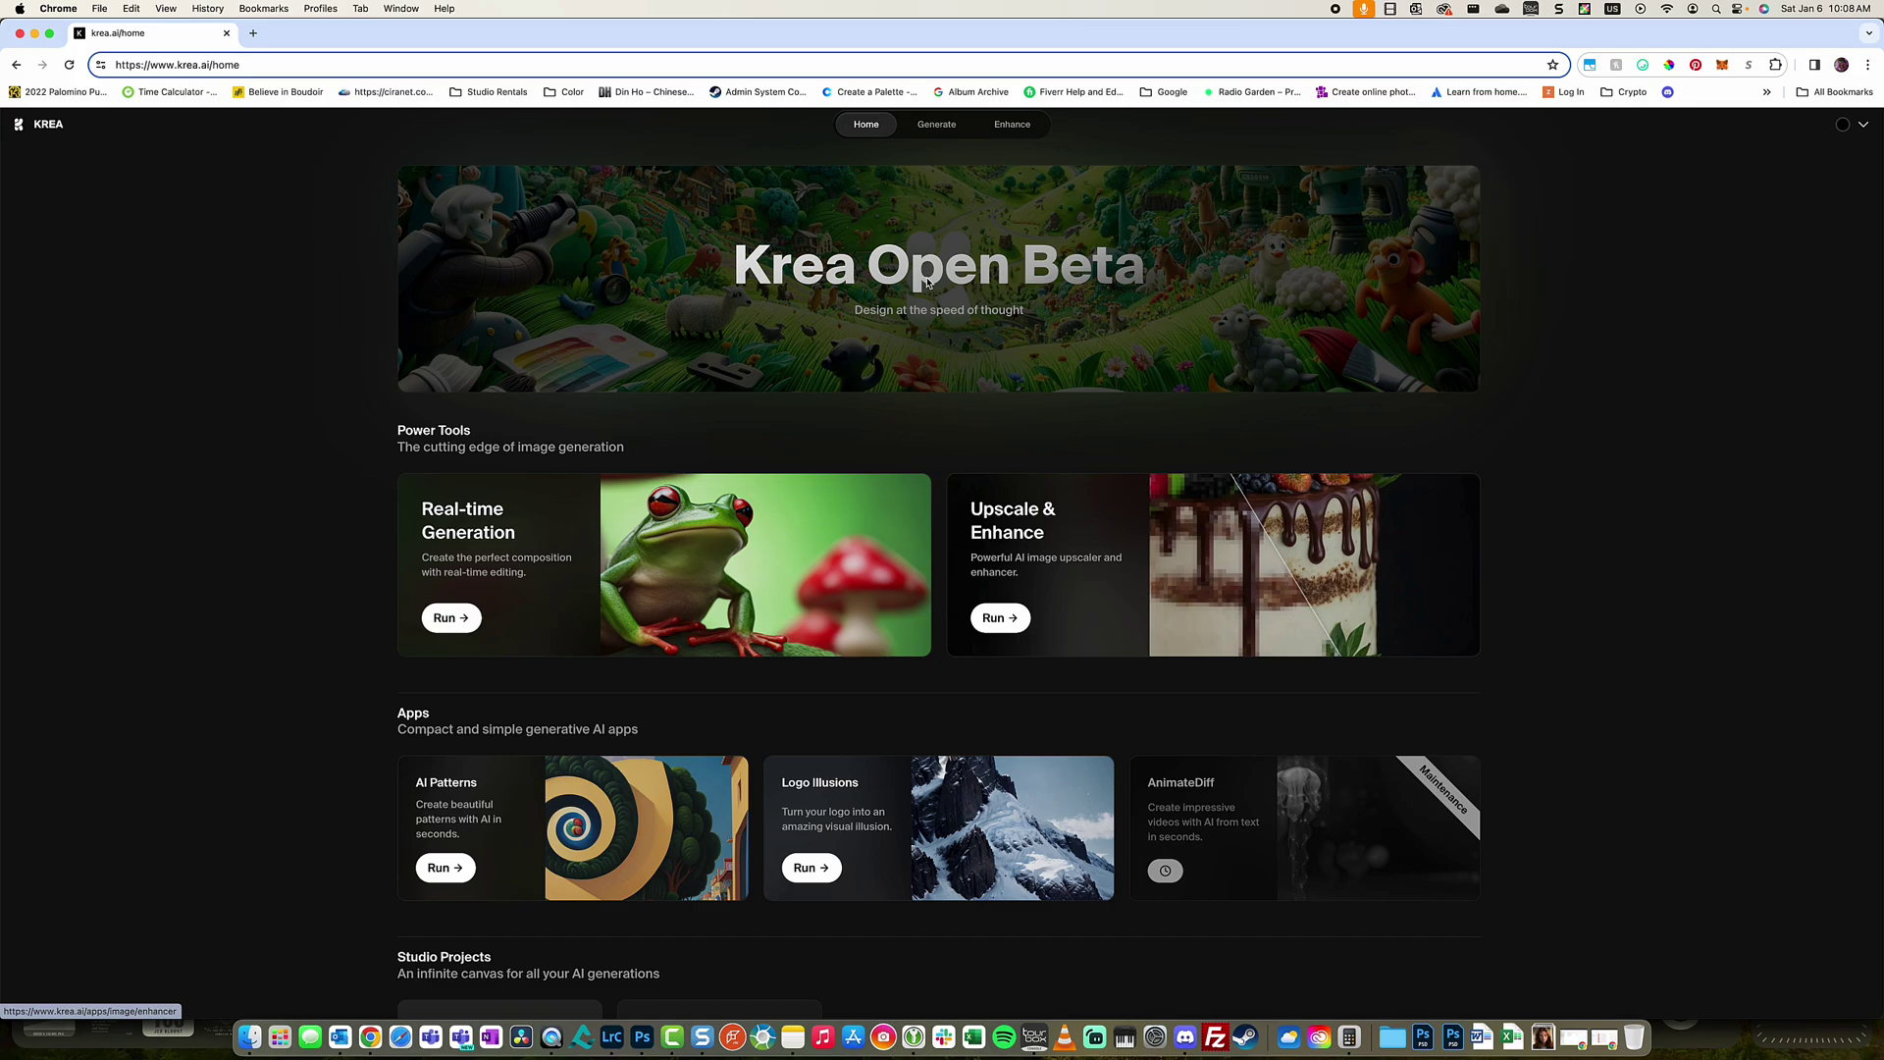
Step: Enhance the redhead portrait in Krea at AI Strength 0.90 with prompt 'redhead with freckles'
click(1008, 128)
key(super+shift+b)
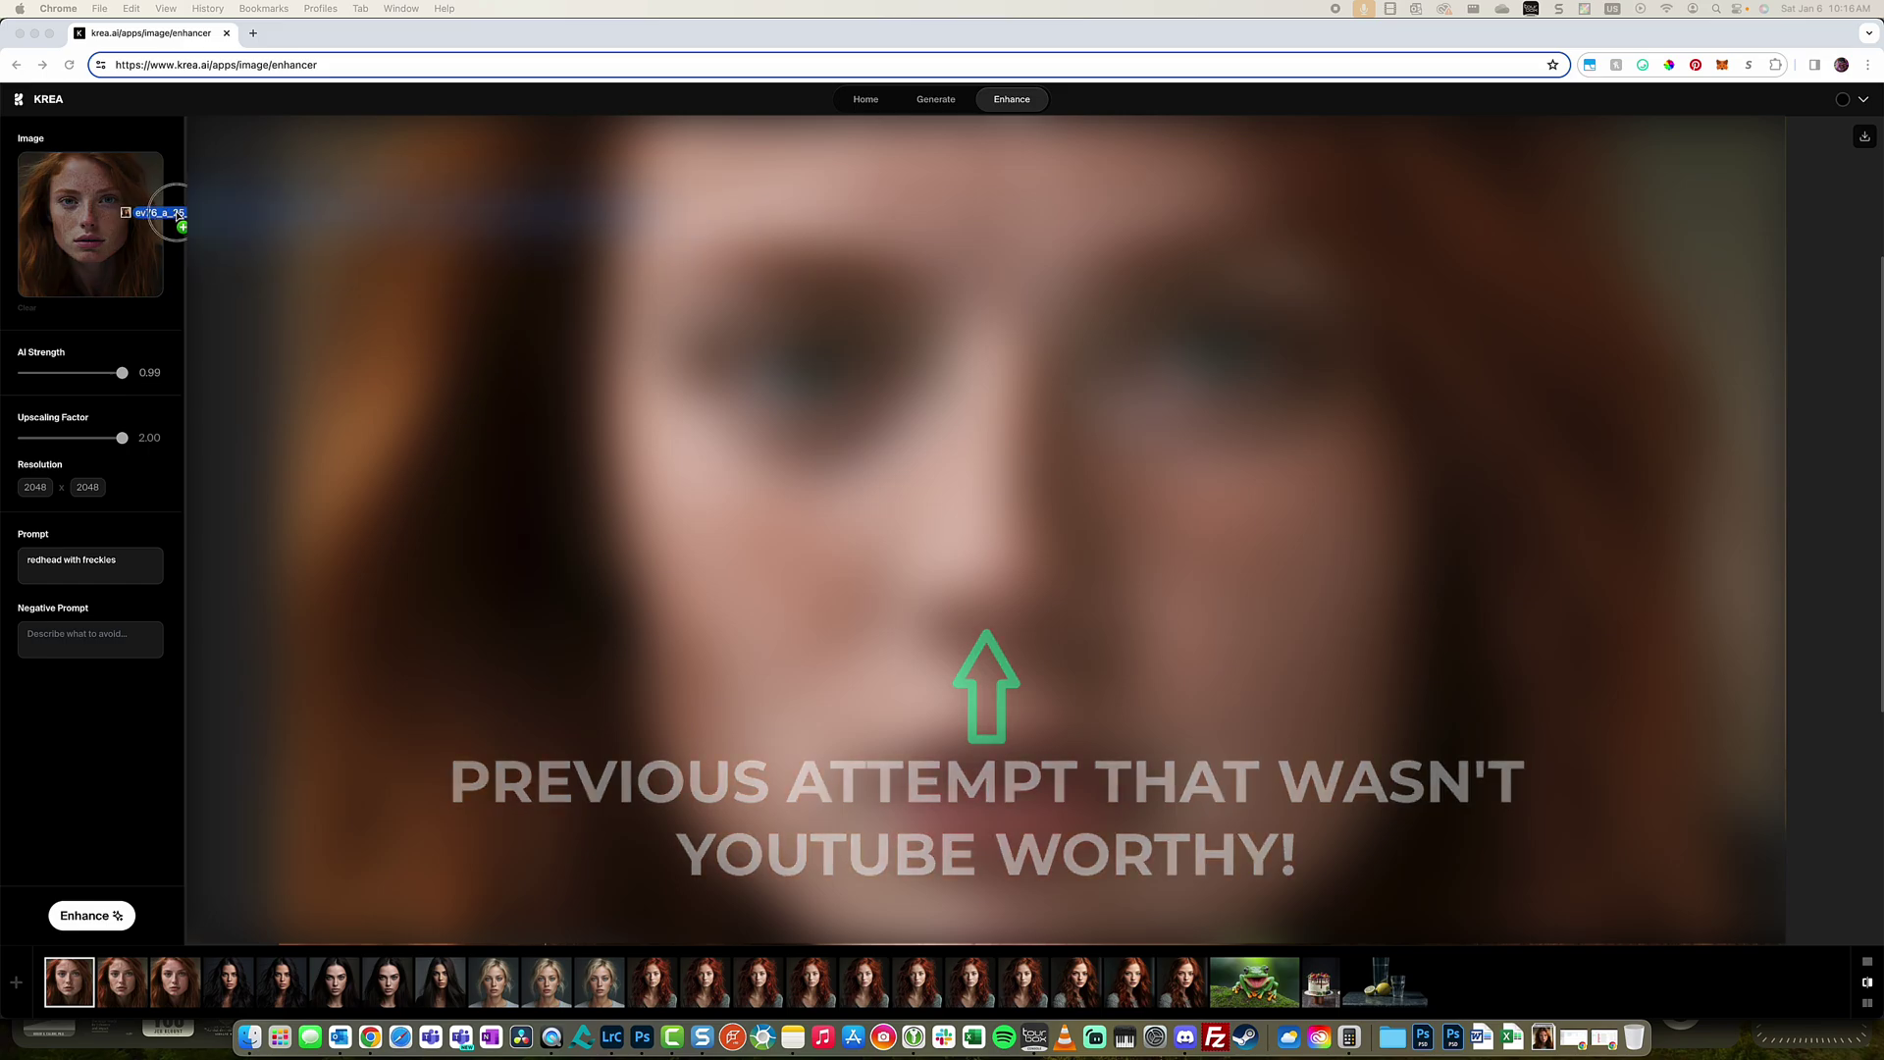
drag(175, 213, 90, 224)
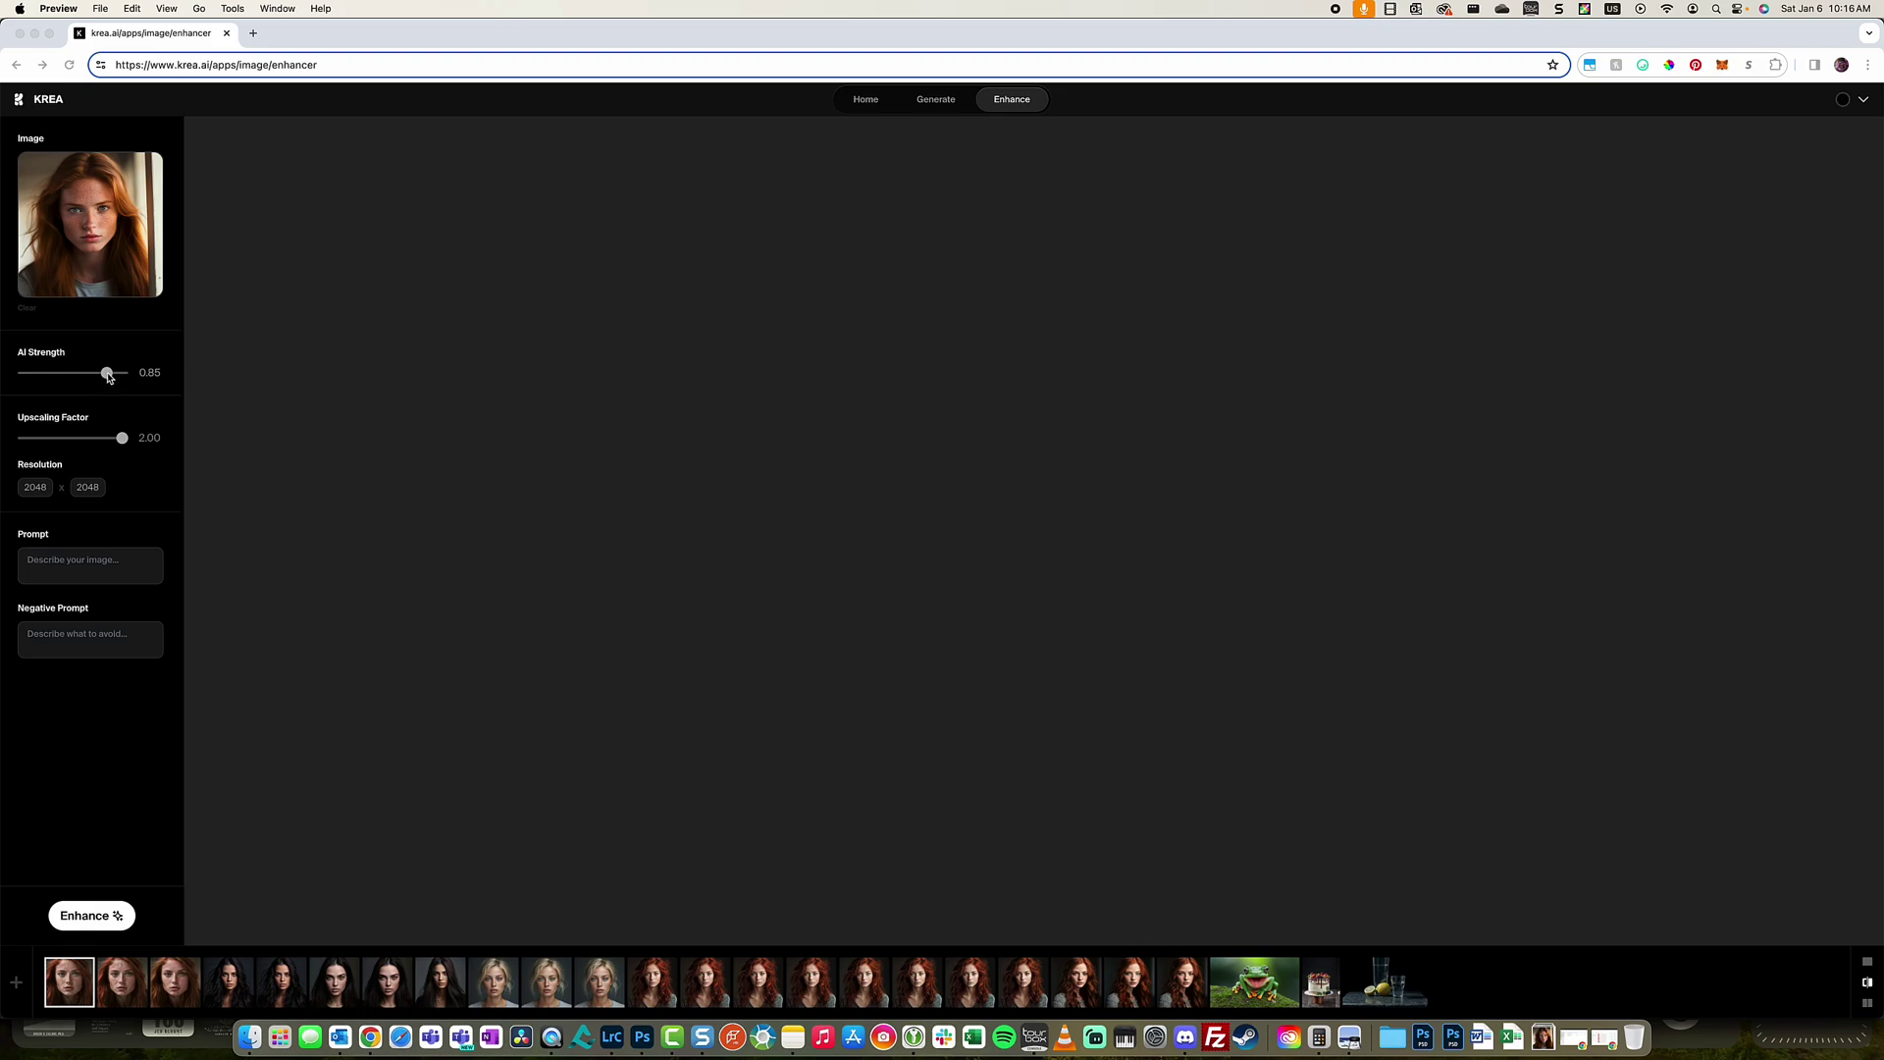
click(109, 377)
drag(109, 376, 113, 376)
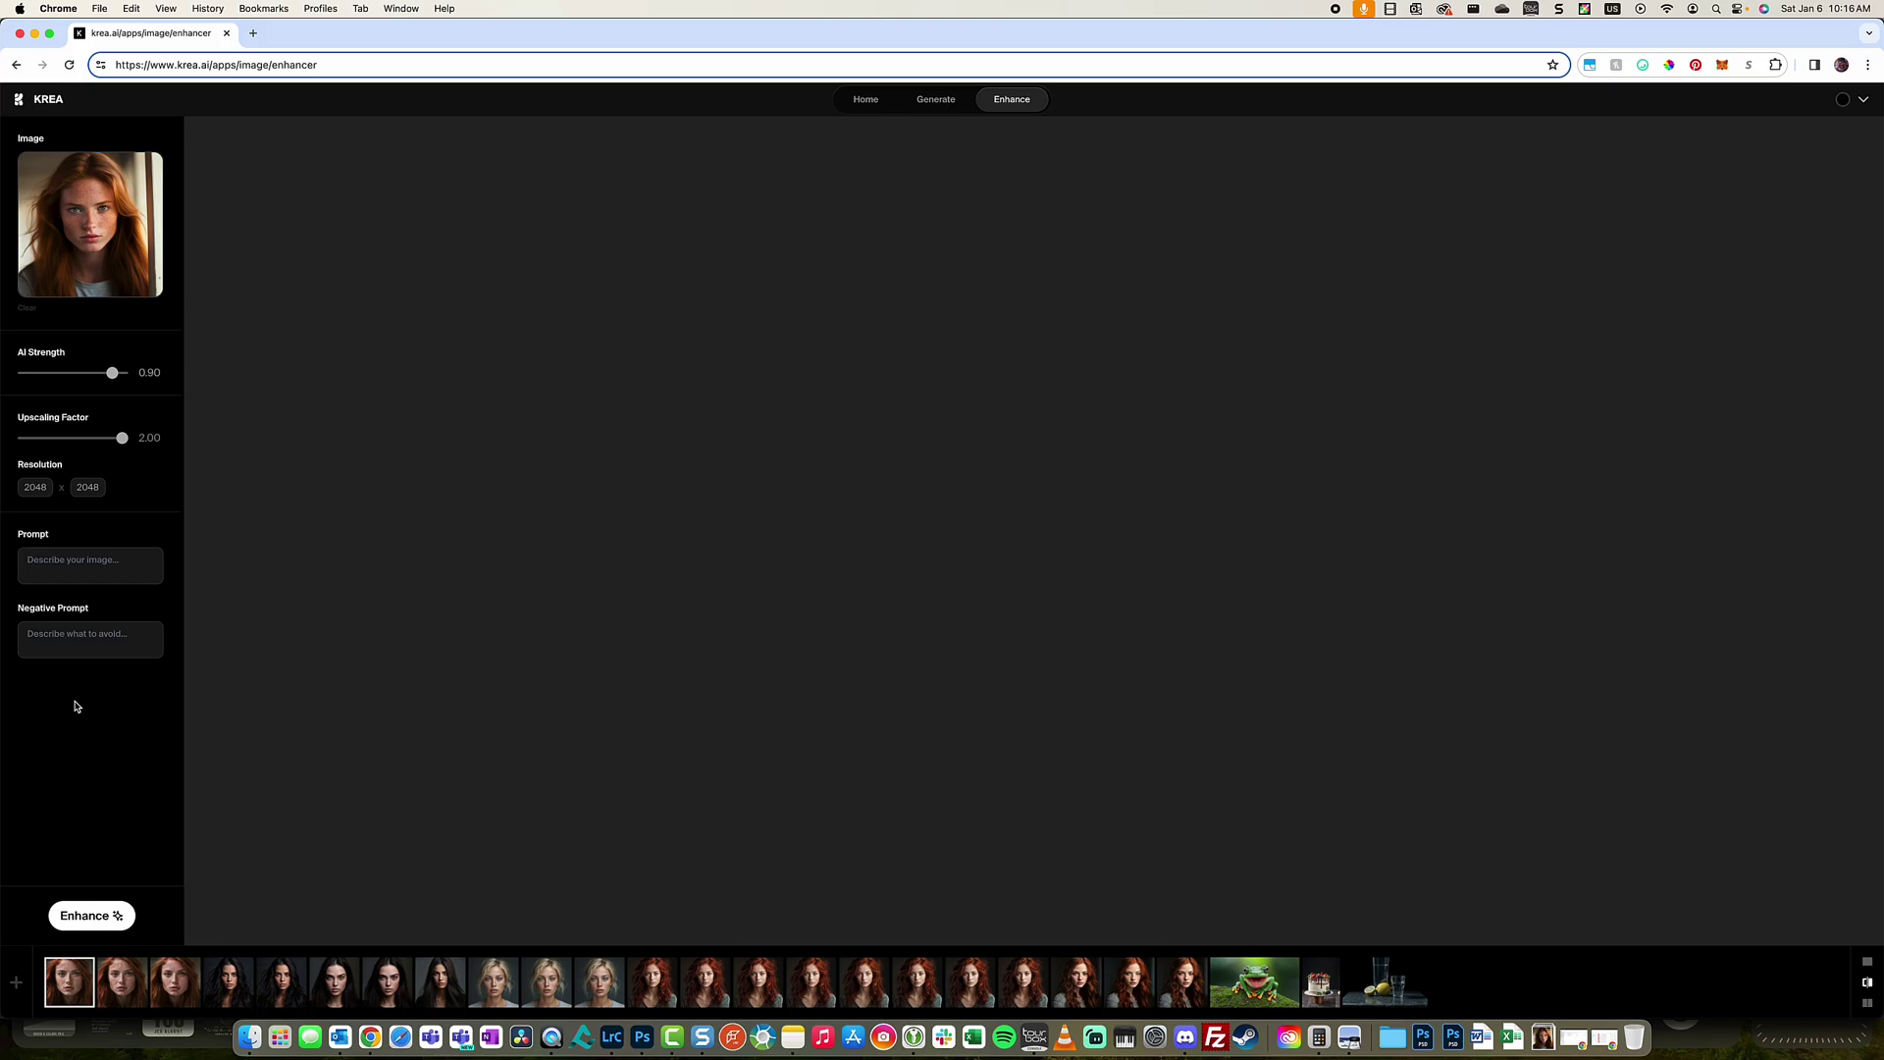
click(80, 567)
click(72, 916)
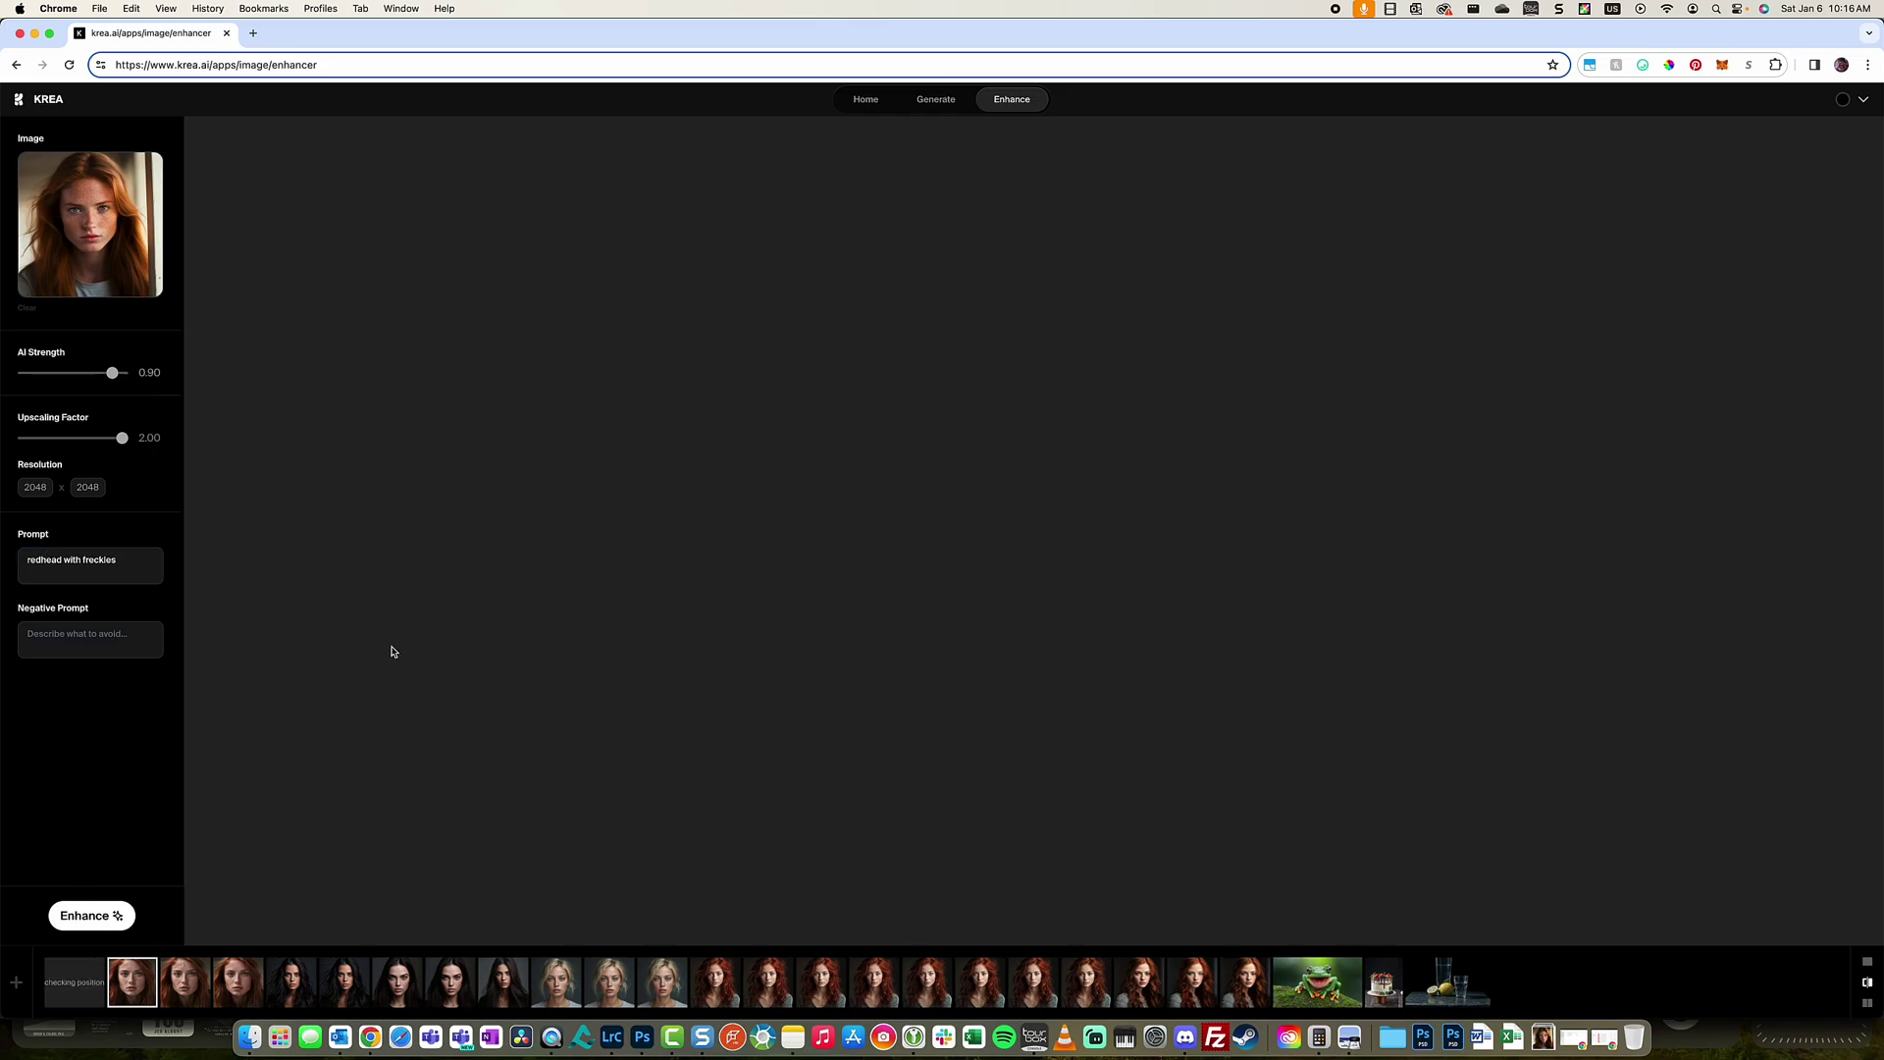
Step: Compare the original and enhanced 2048 × 2048 portrait with the before/after divider
scroll(1065, 633, down, 3)
scroll(1058, 633, up, 1)
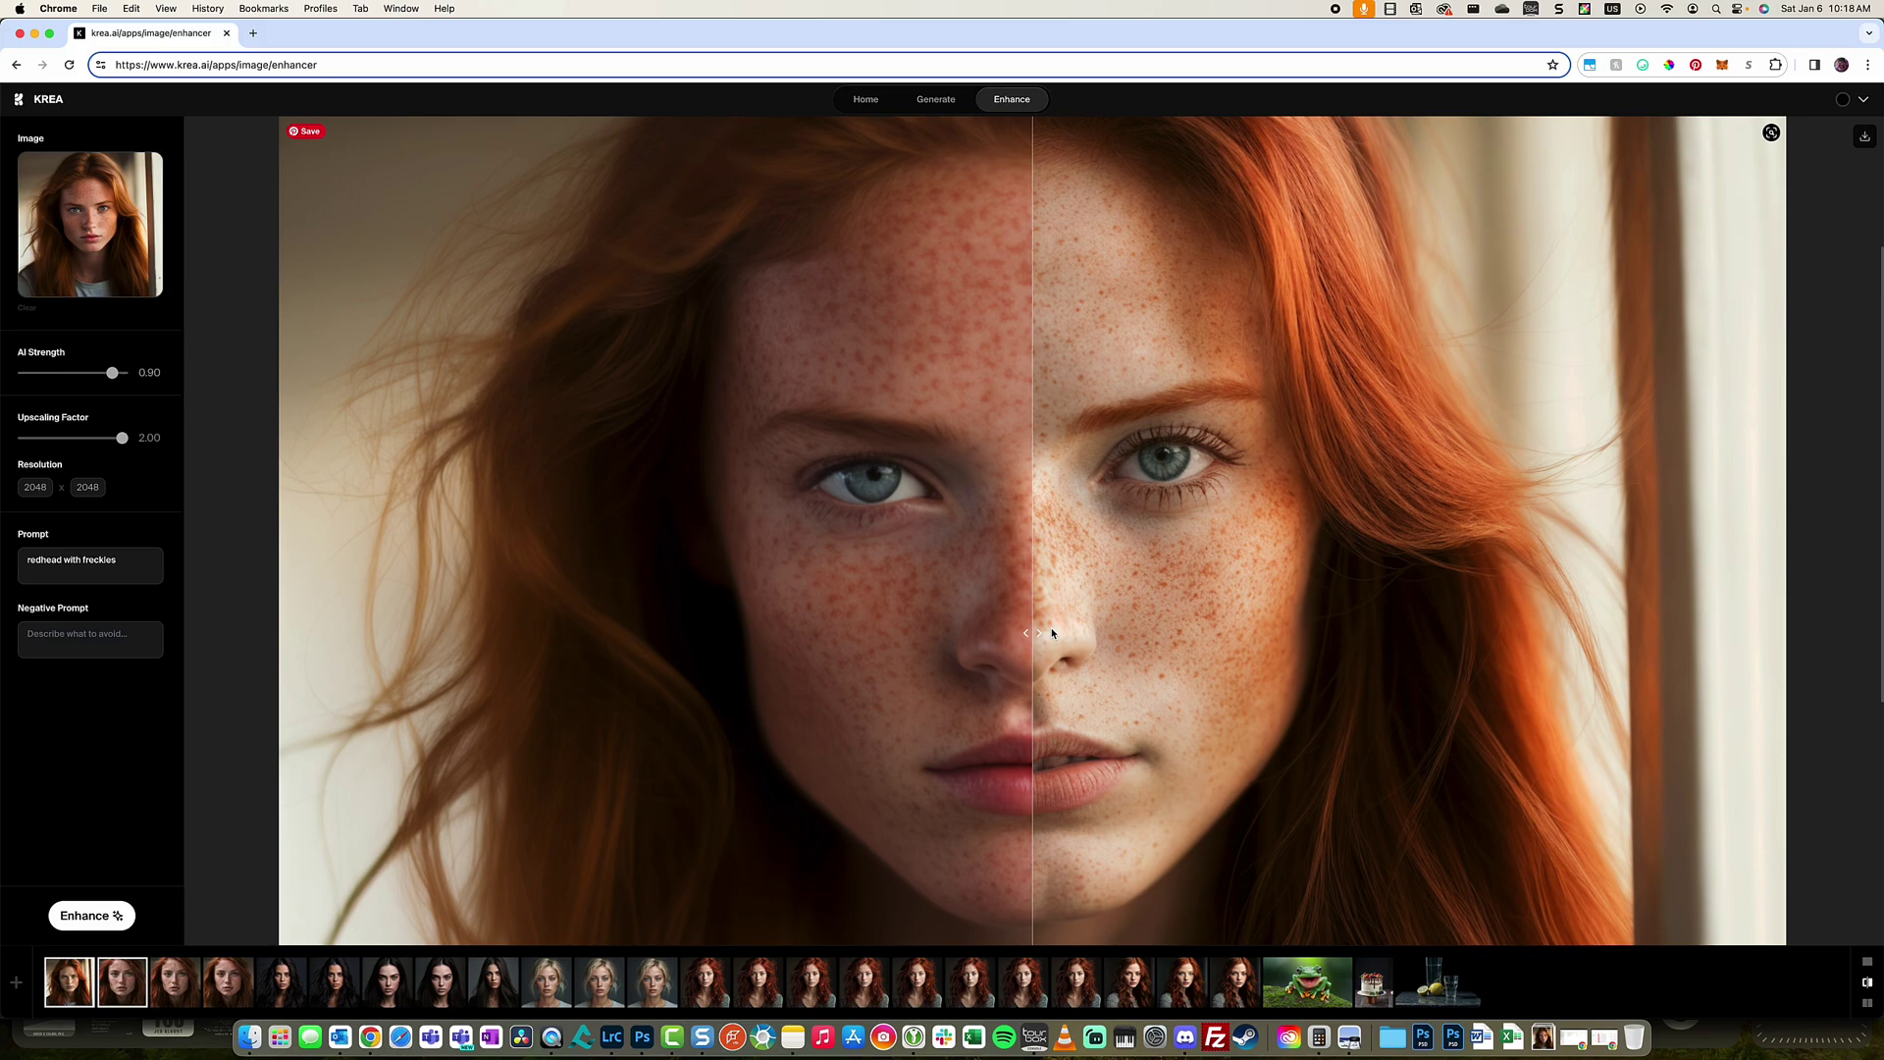
drag(1032, 632, 1856, 605)
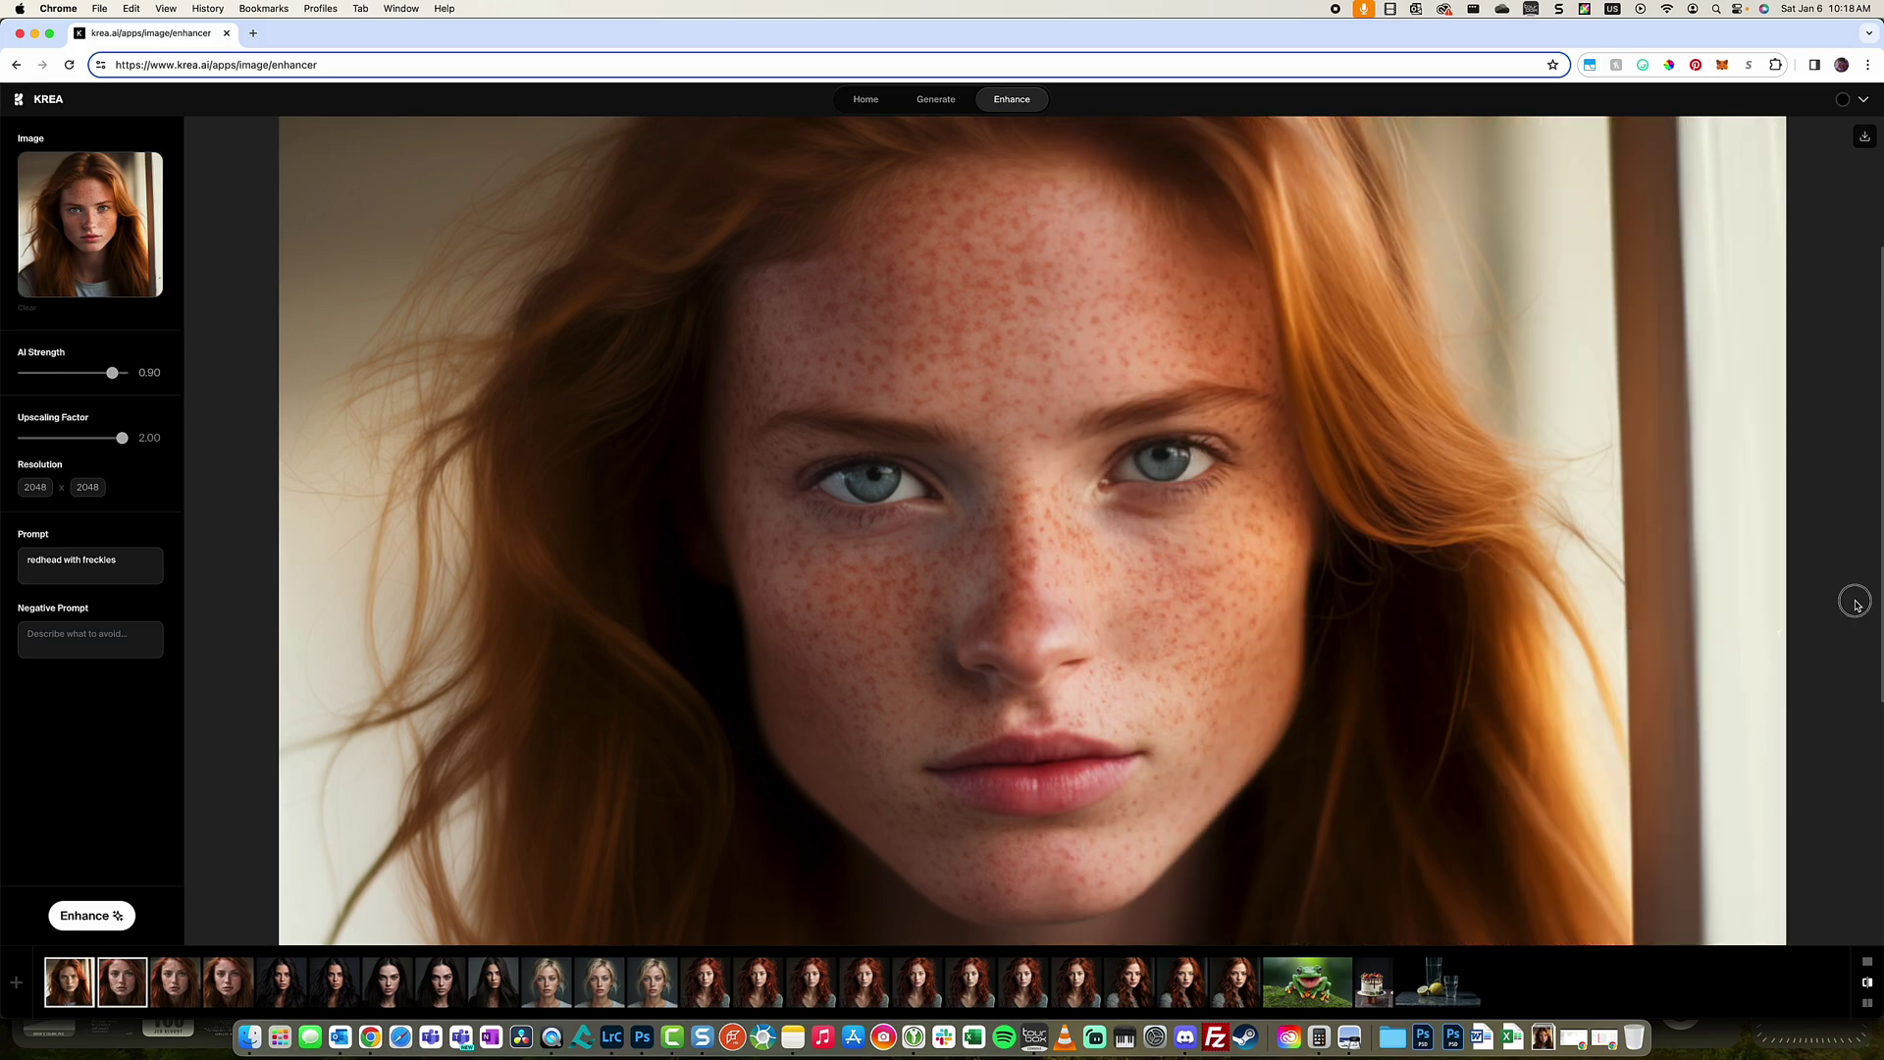
drag(1728, 602, 362, 644)
scroll(1120, 552, down, 3)
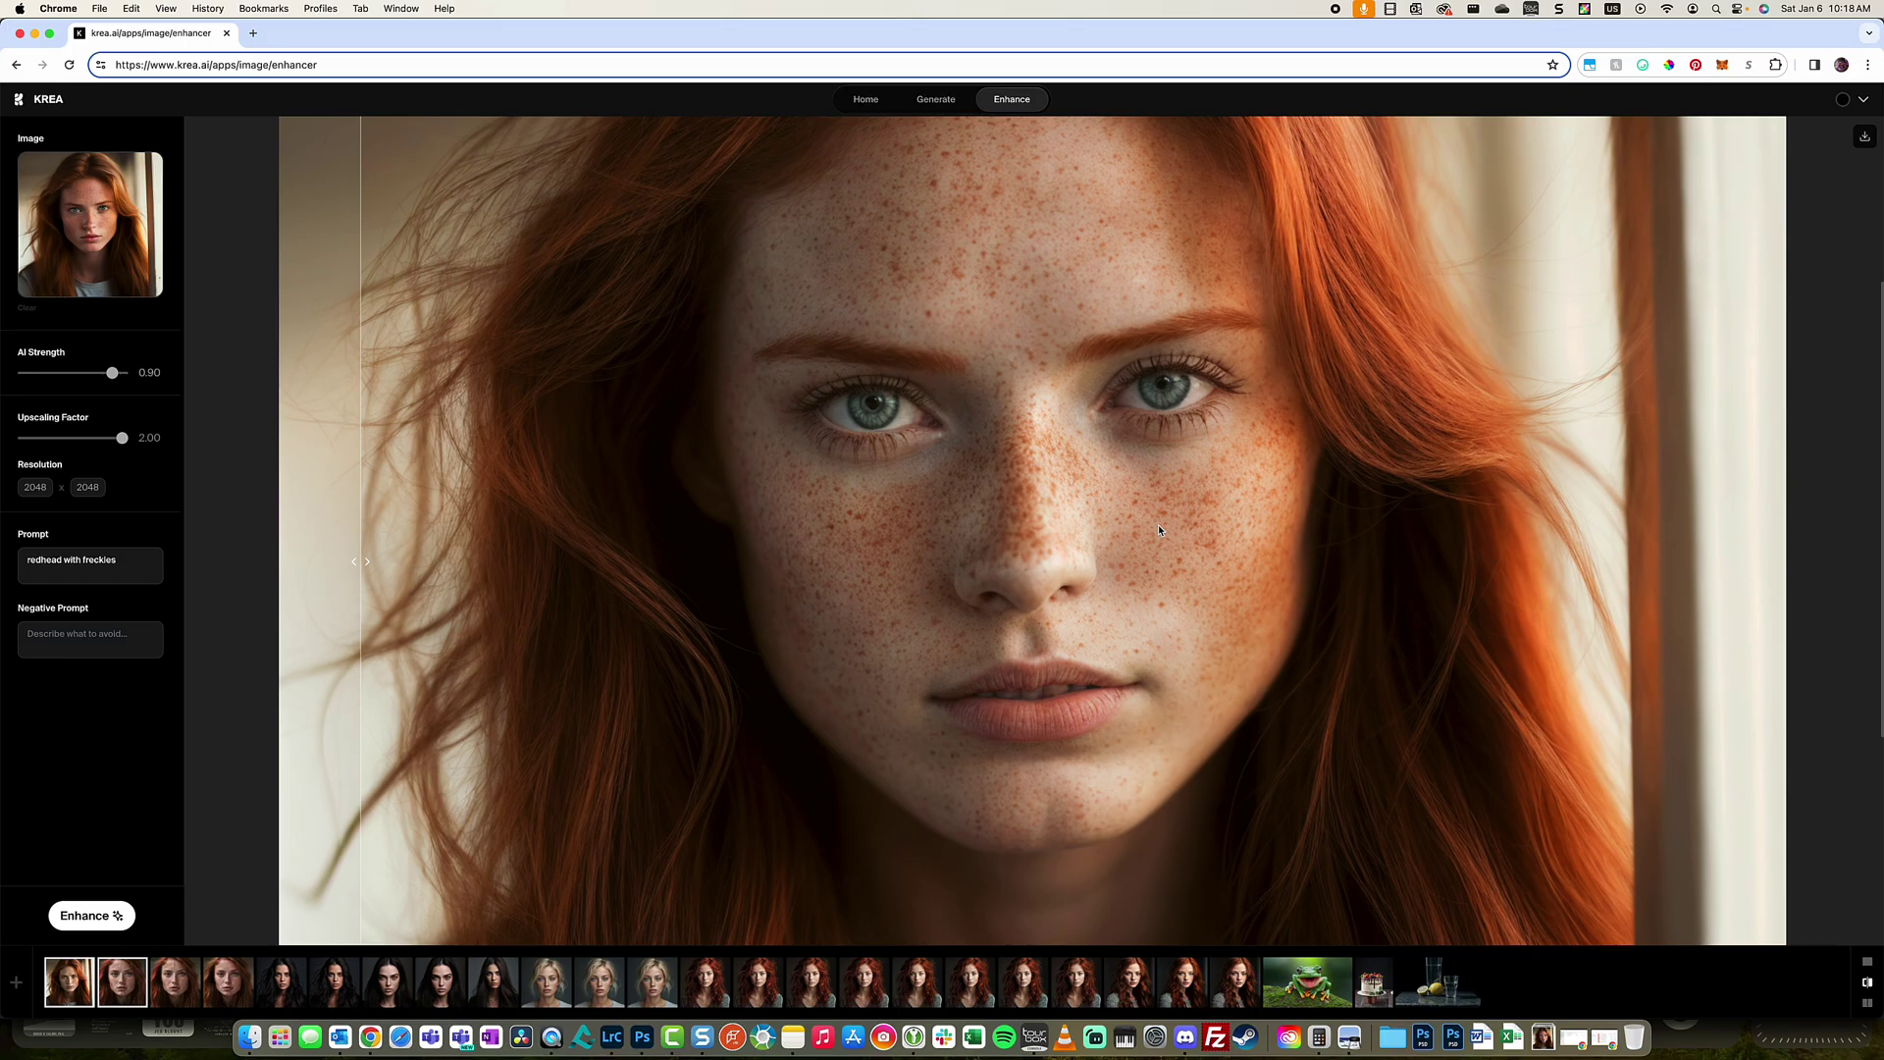
scroll(1120, 552, up, 3)
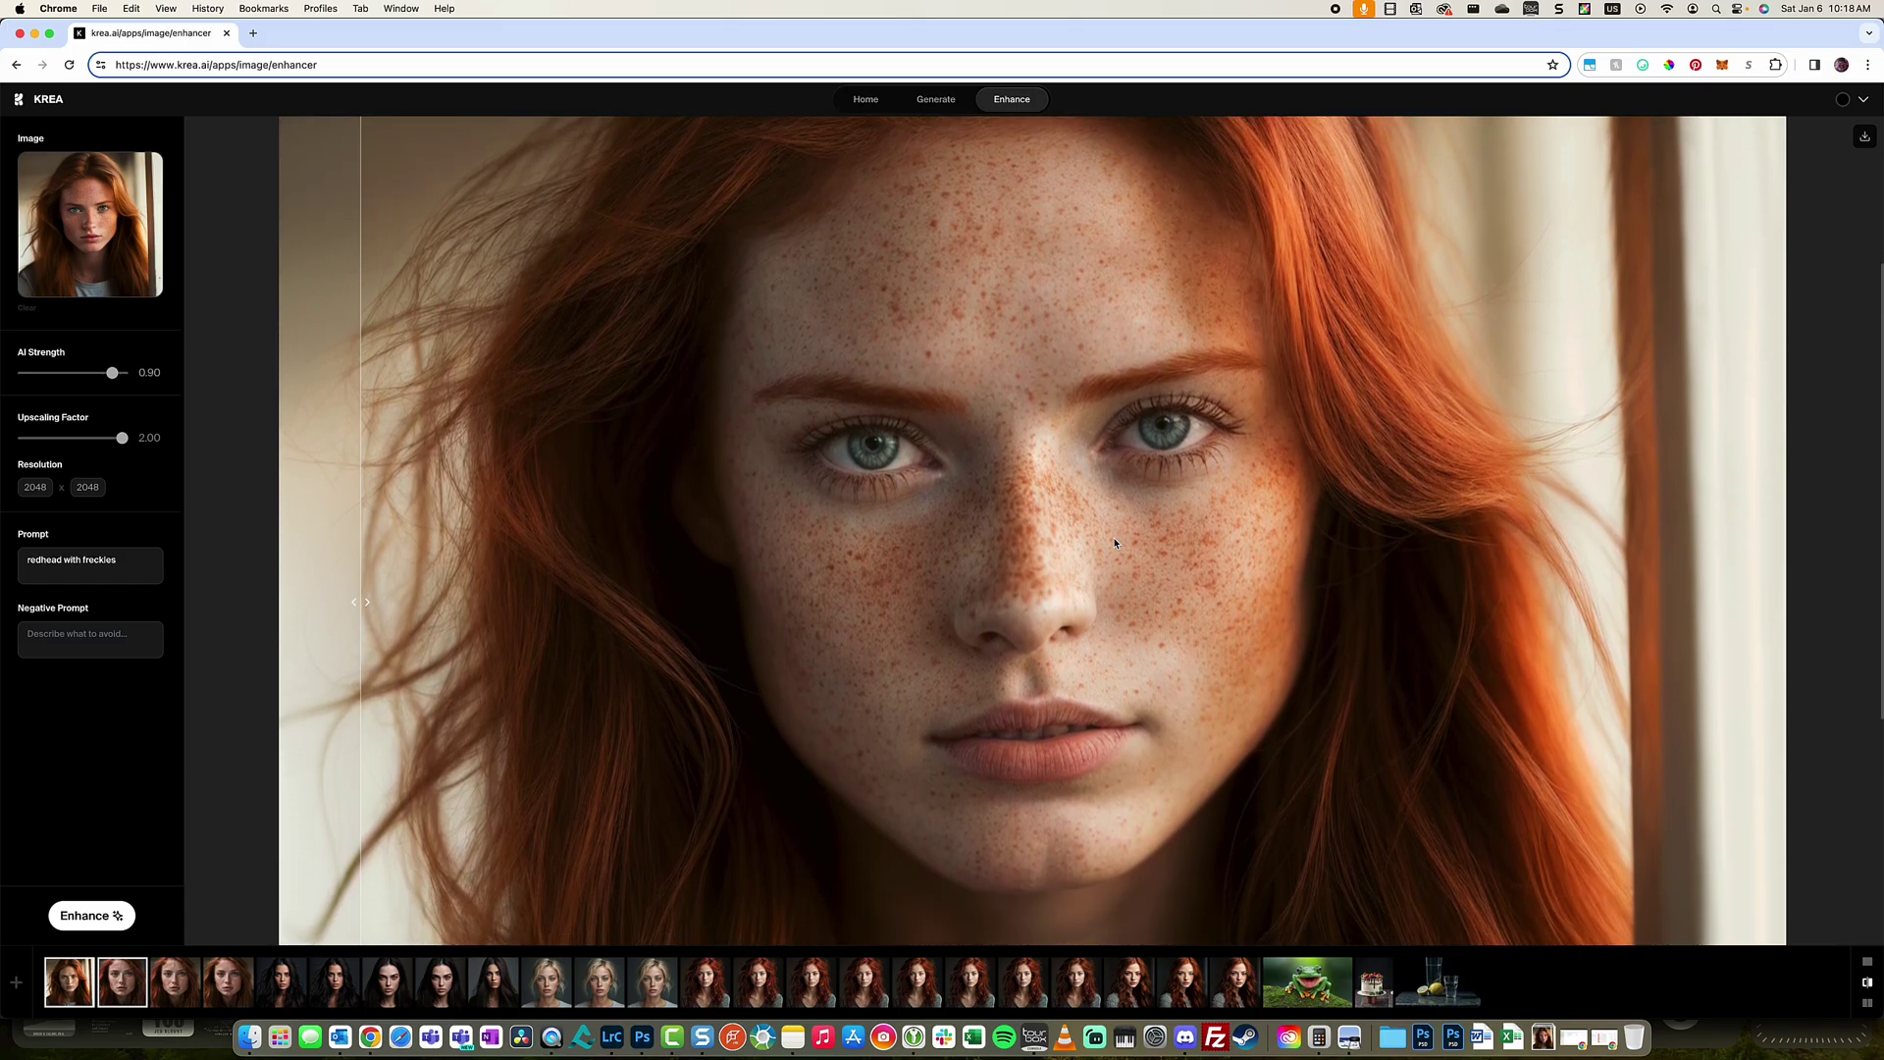
drag(360, 603, 478, 638)
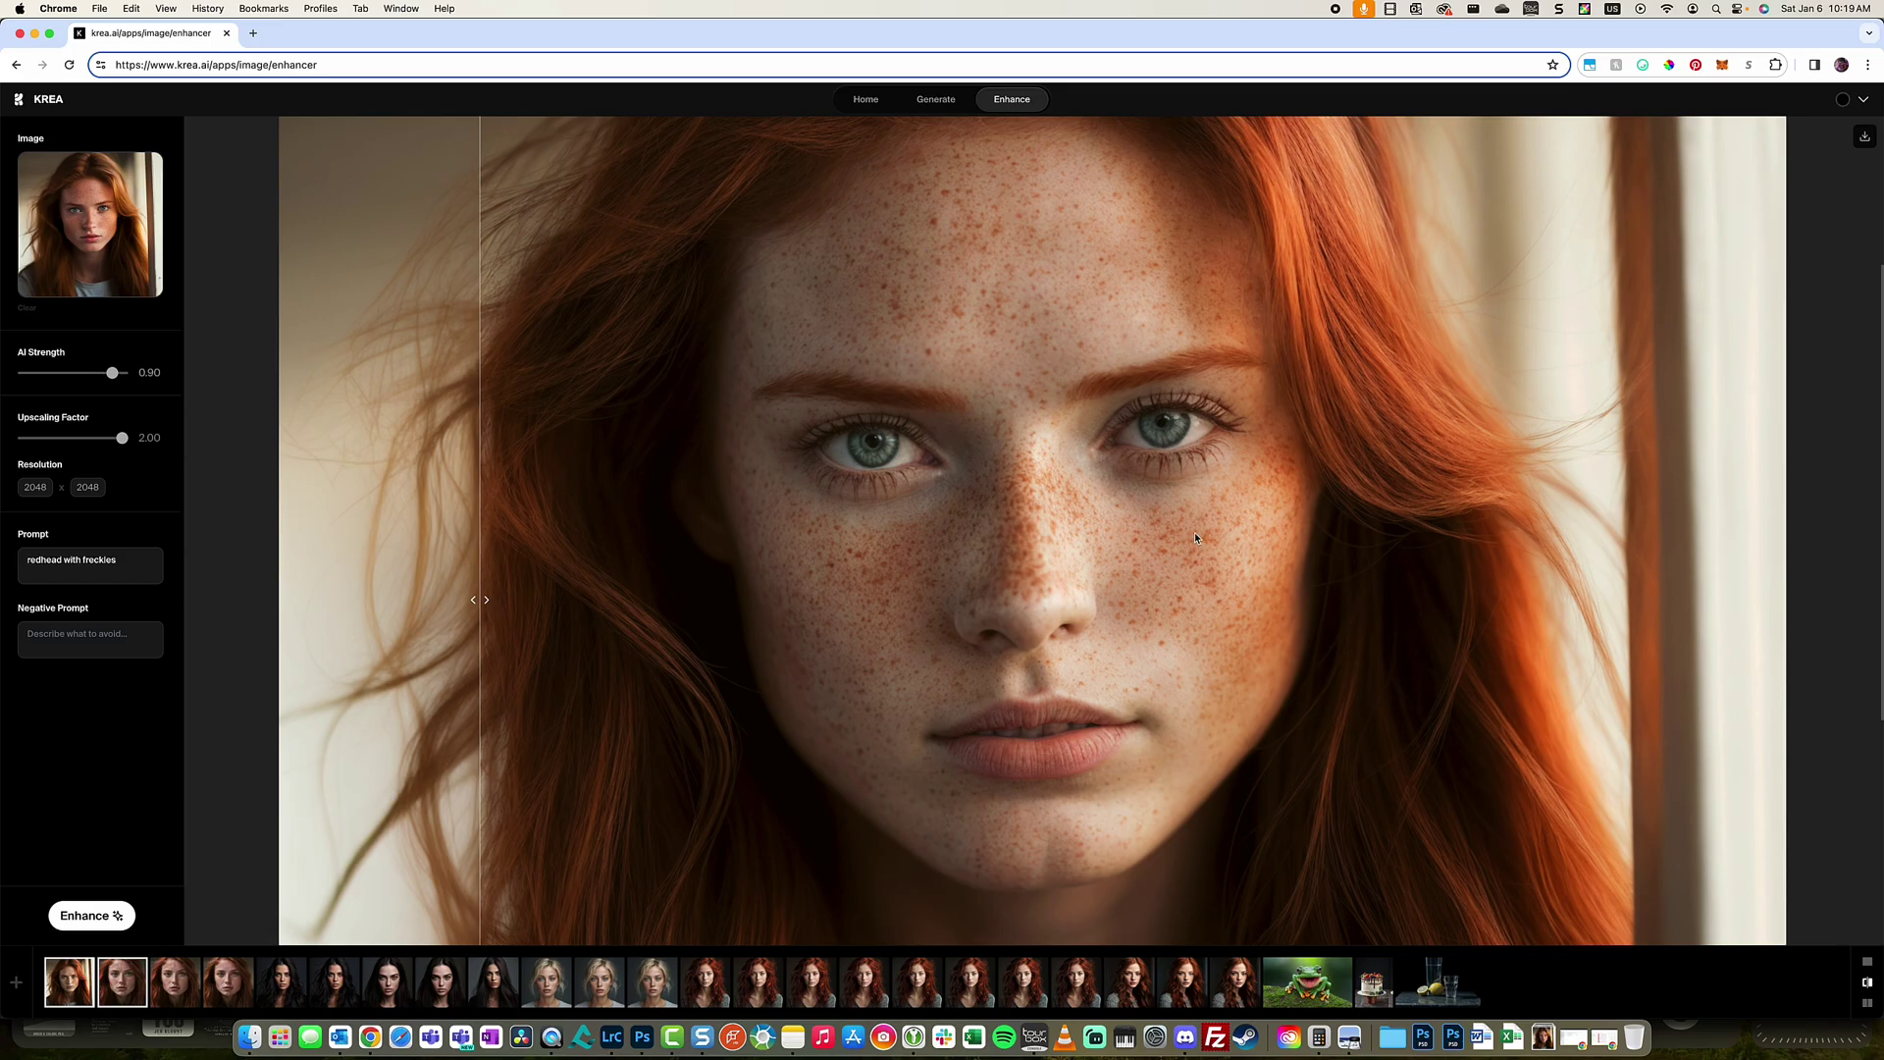
drag(480, 599, 362, 686)
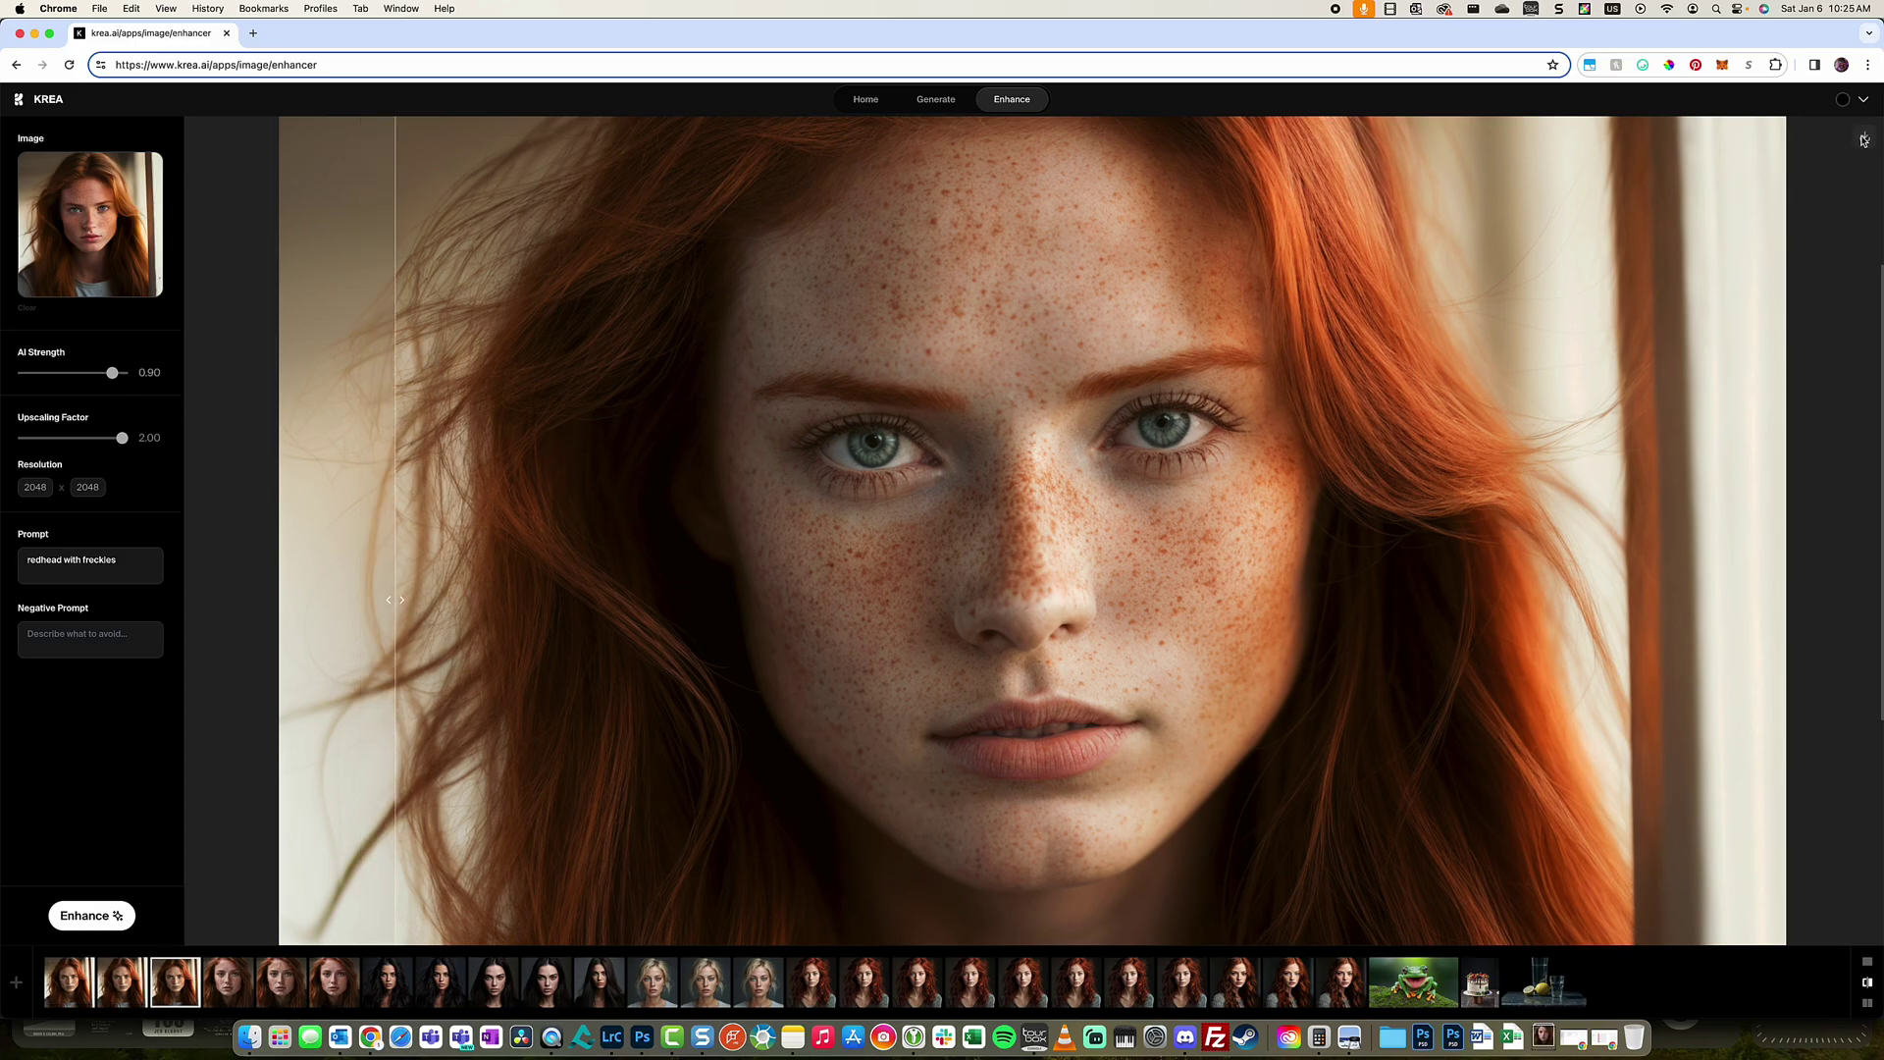
Step: Download the enhanced portrait as enhanced-image (10).png
click(1864, 136)
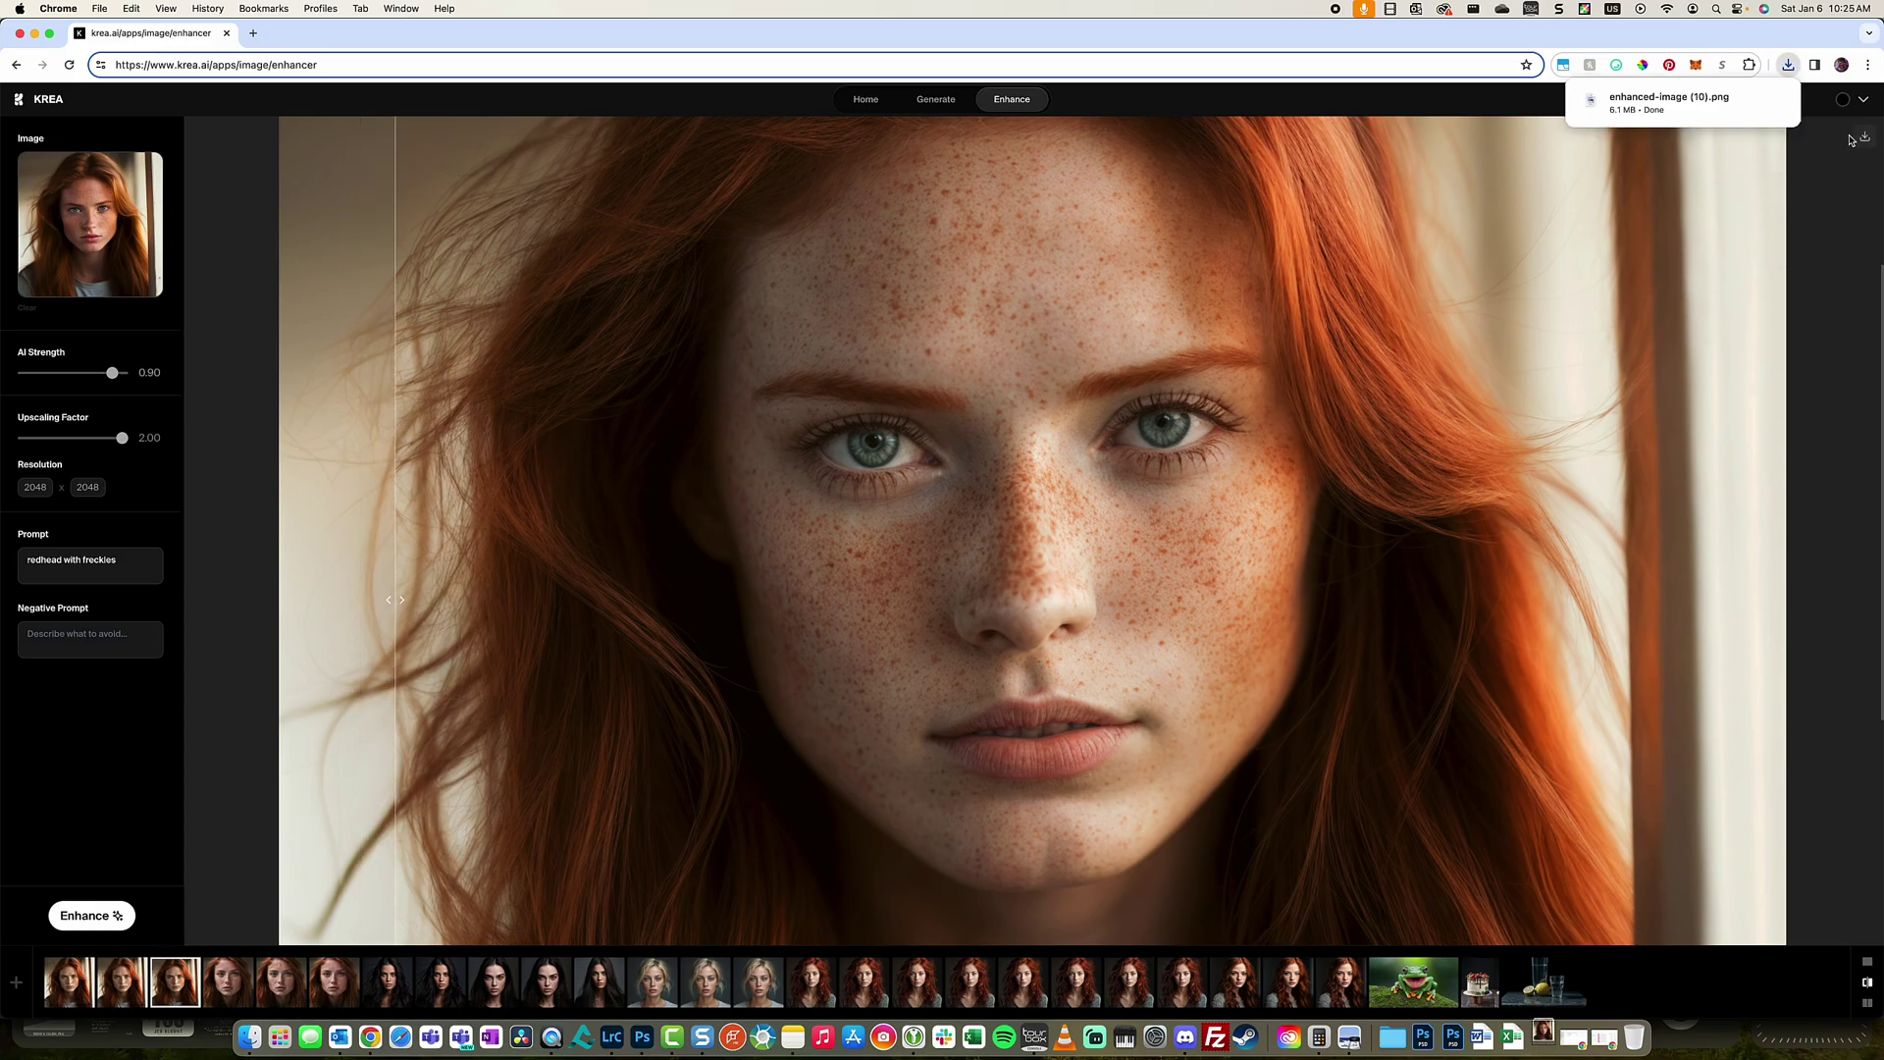
click(1747, 99)
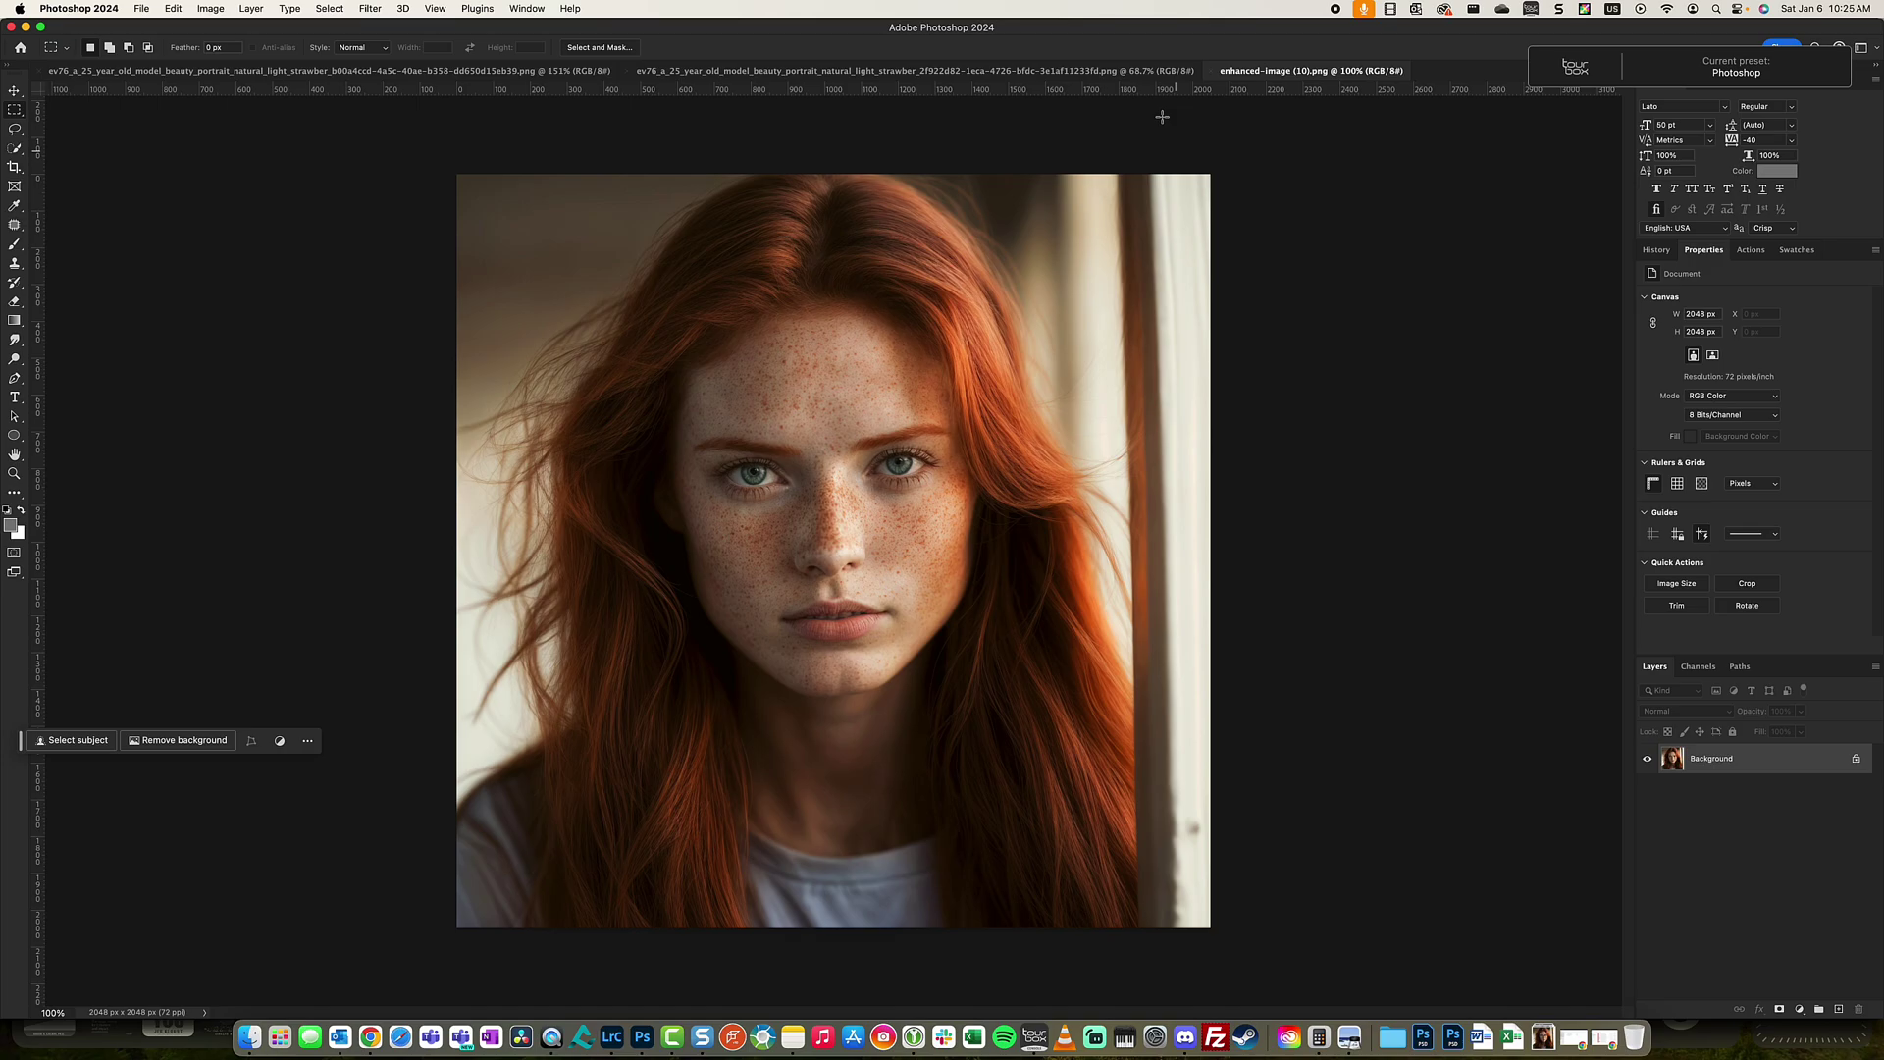
scroll(819, 513, up, 8)
scroll(818, 512, up, 4)
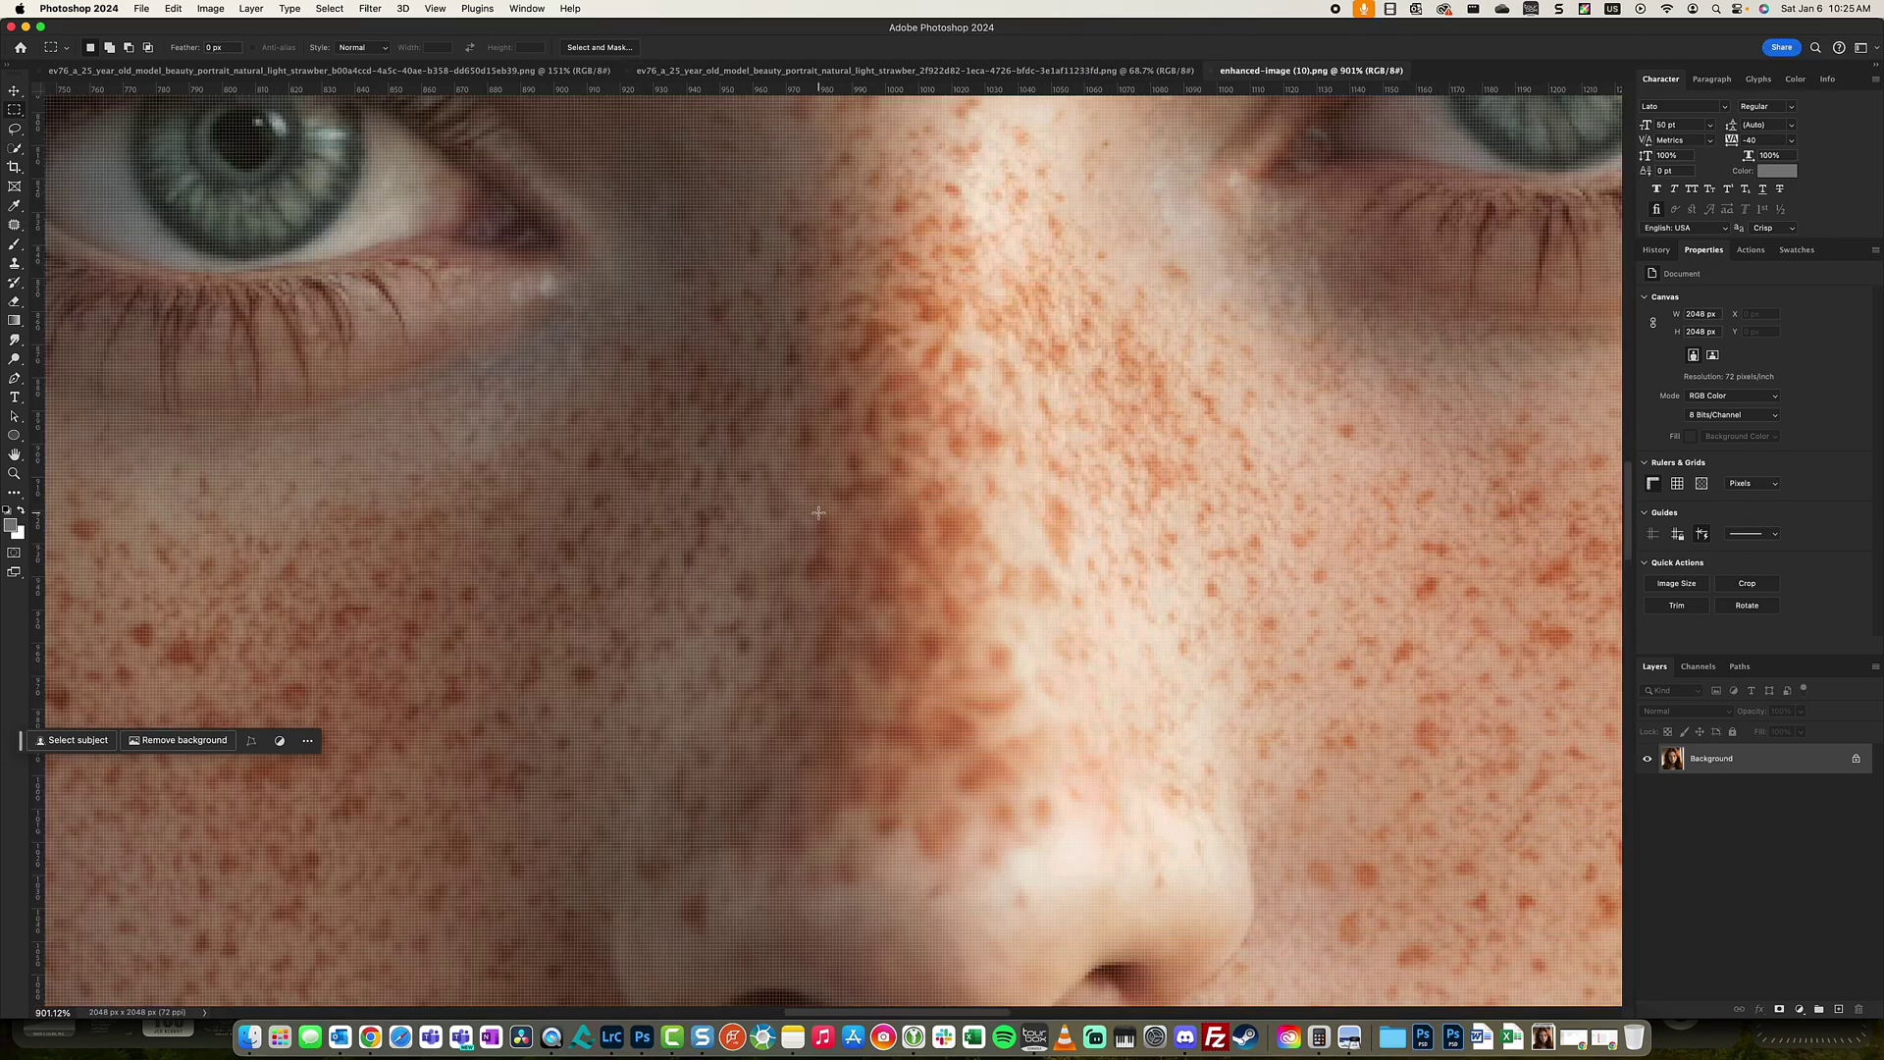
scroll(818, 512, down, 10)
scroll(1021, 546, up, 6)
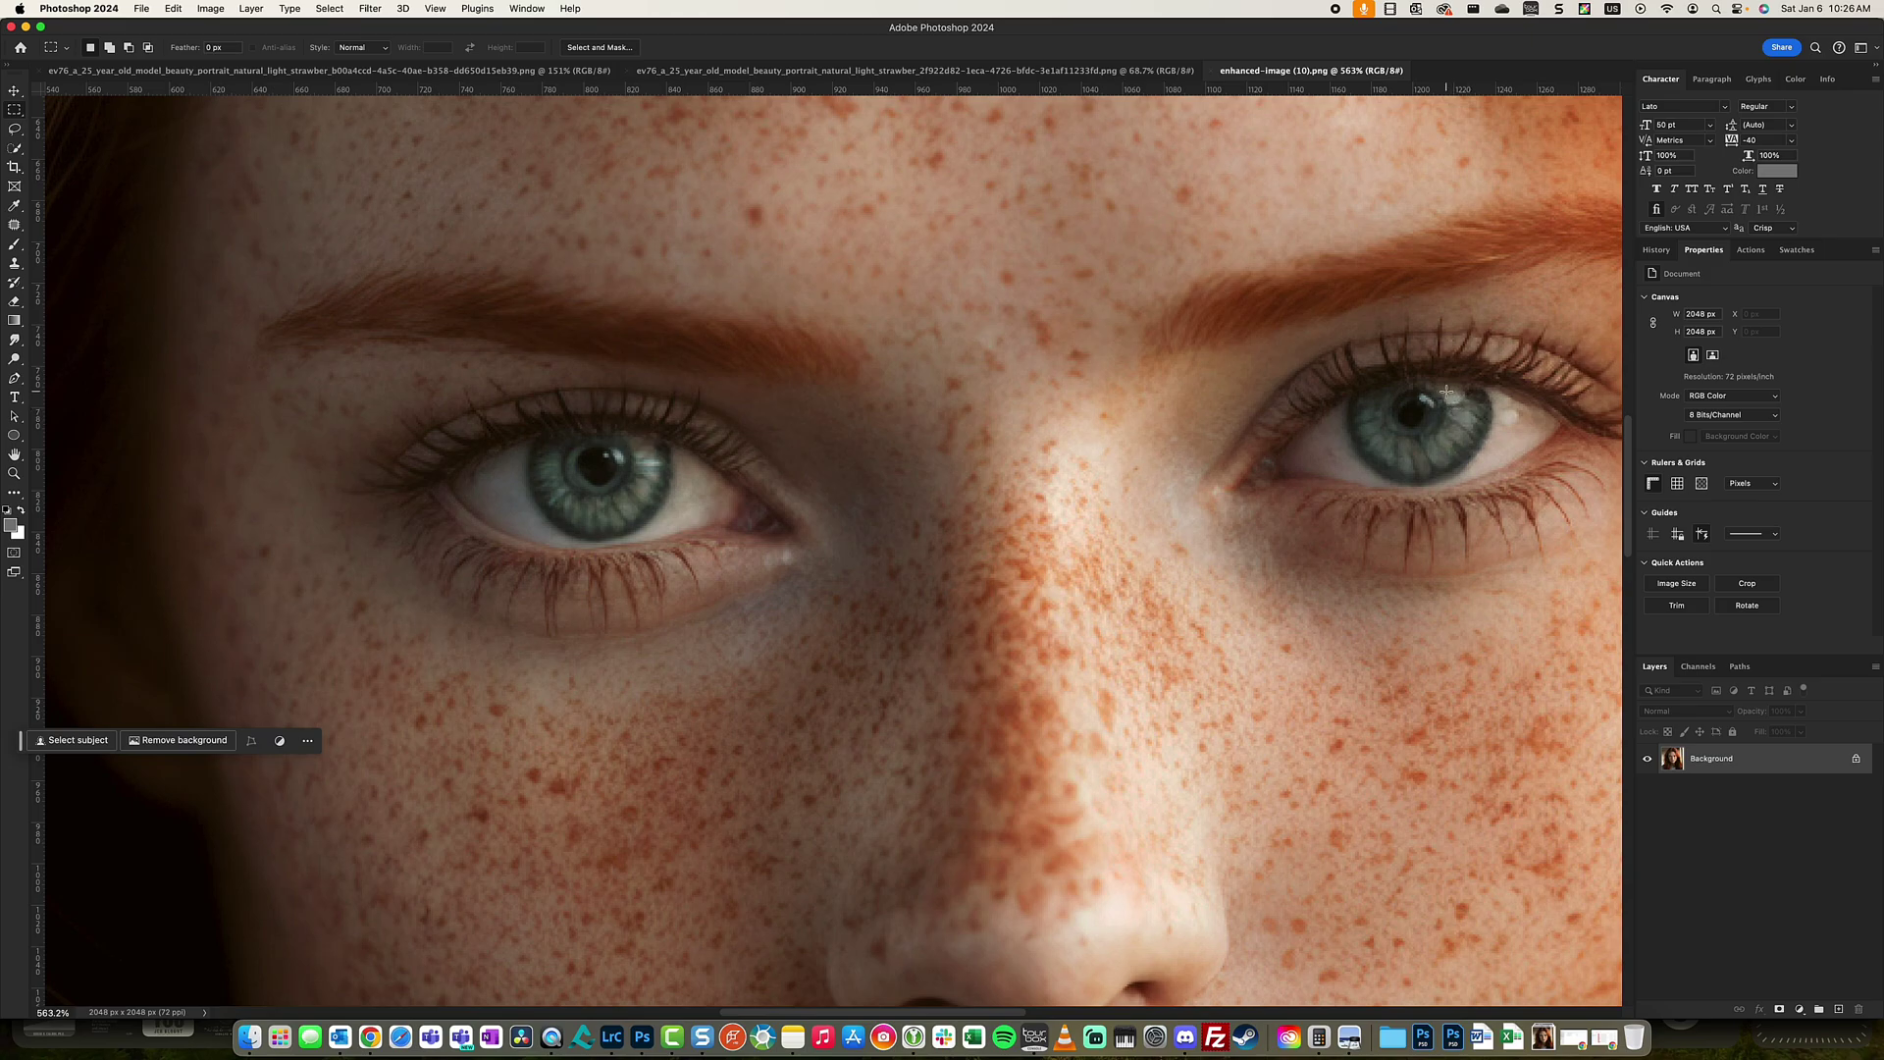
Step: Zoom in and out on enhanced-image (10).png in Photoshop to inspect the detail
scroll(664, 518, down, 5)
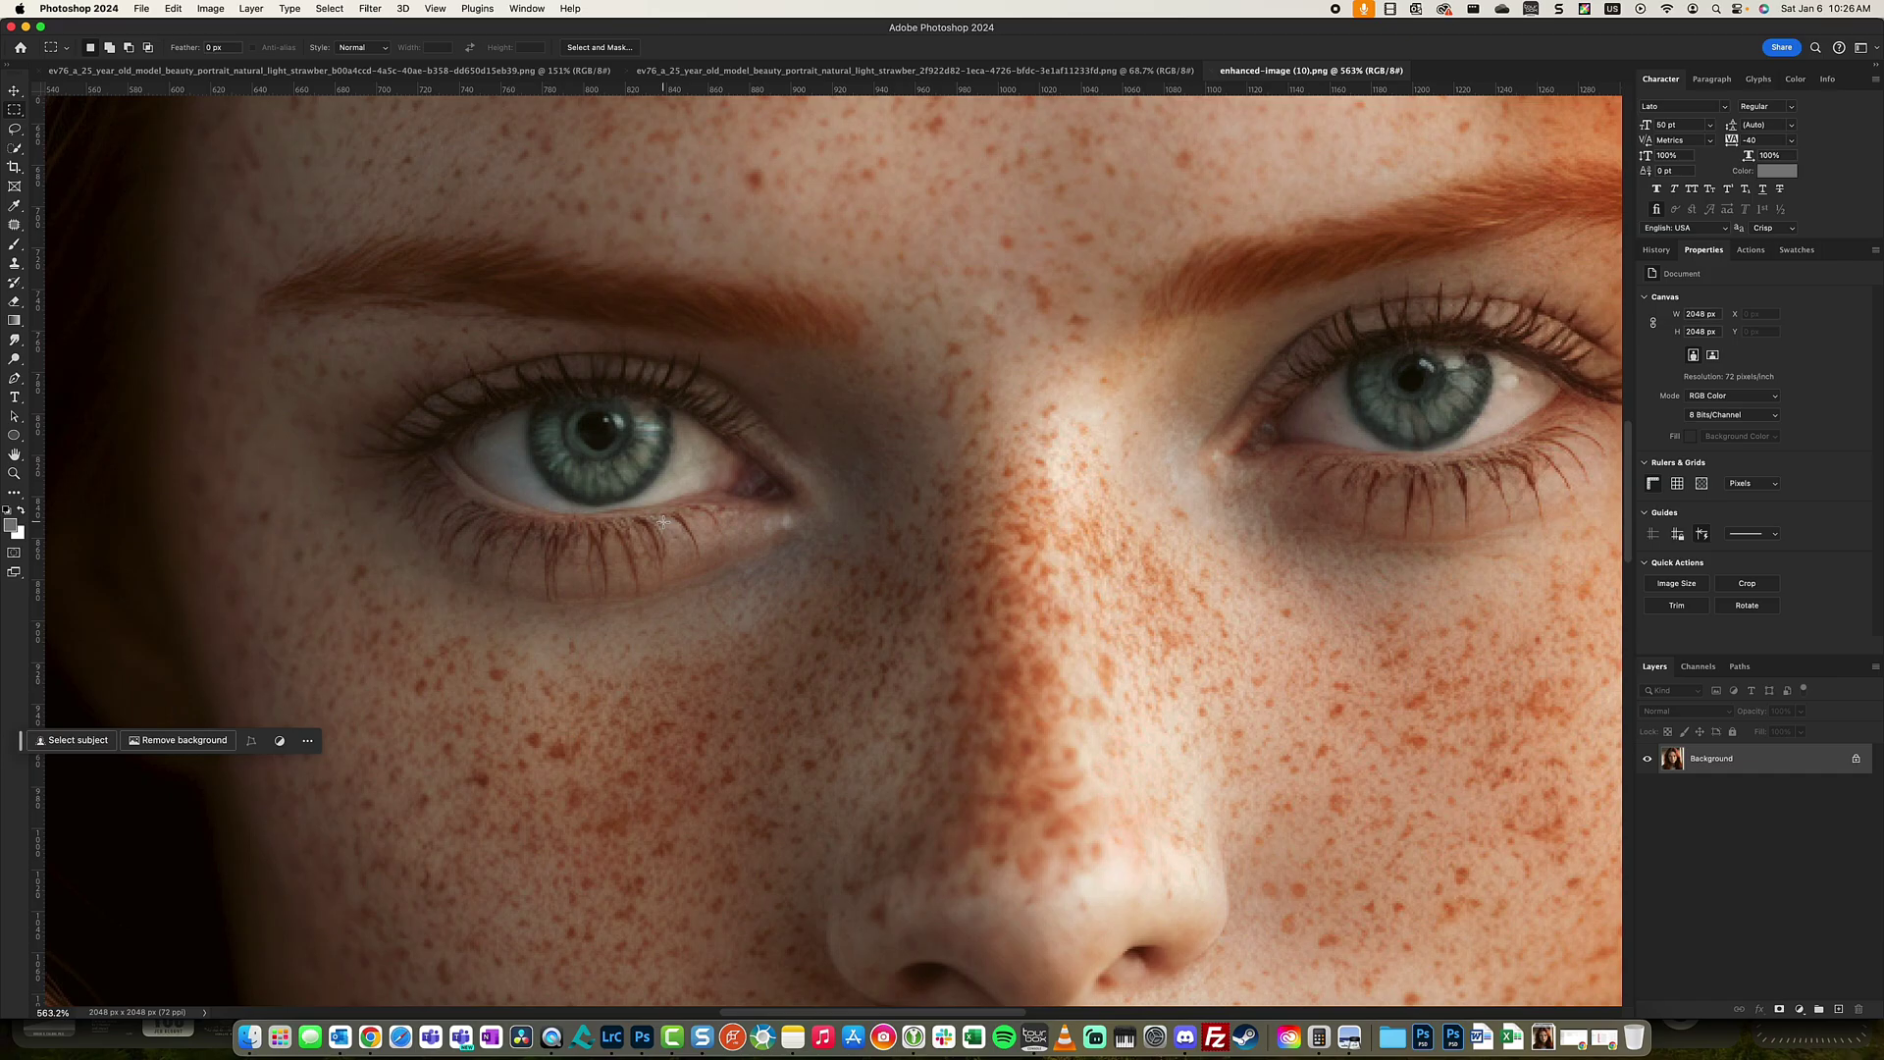
scroll(665, 521, down, 5)
scroll(1237, 397, up, 10)
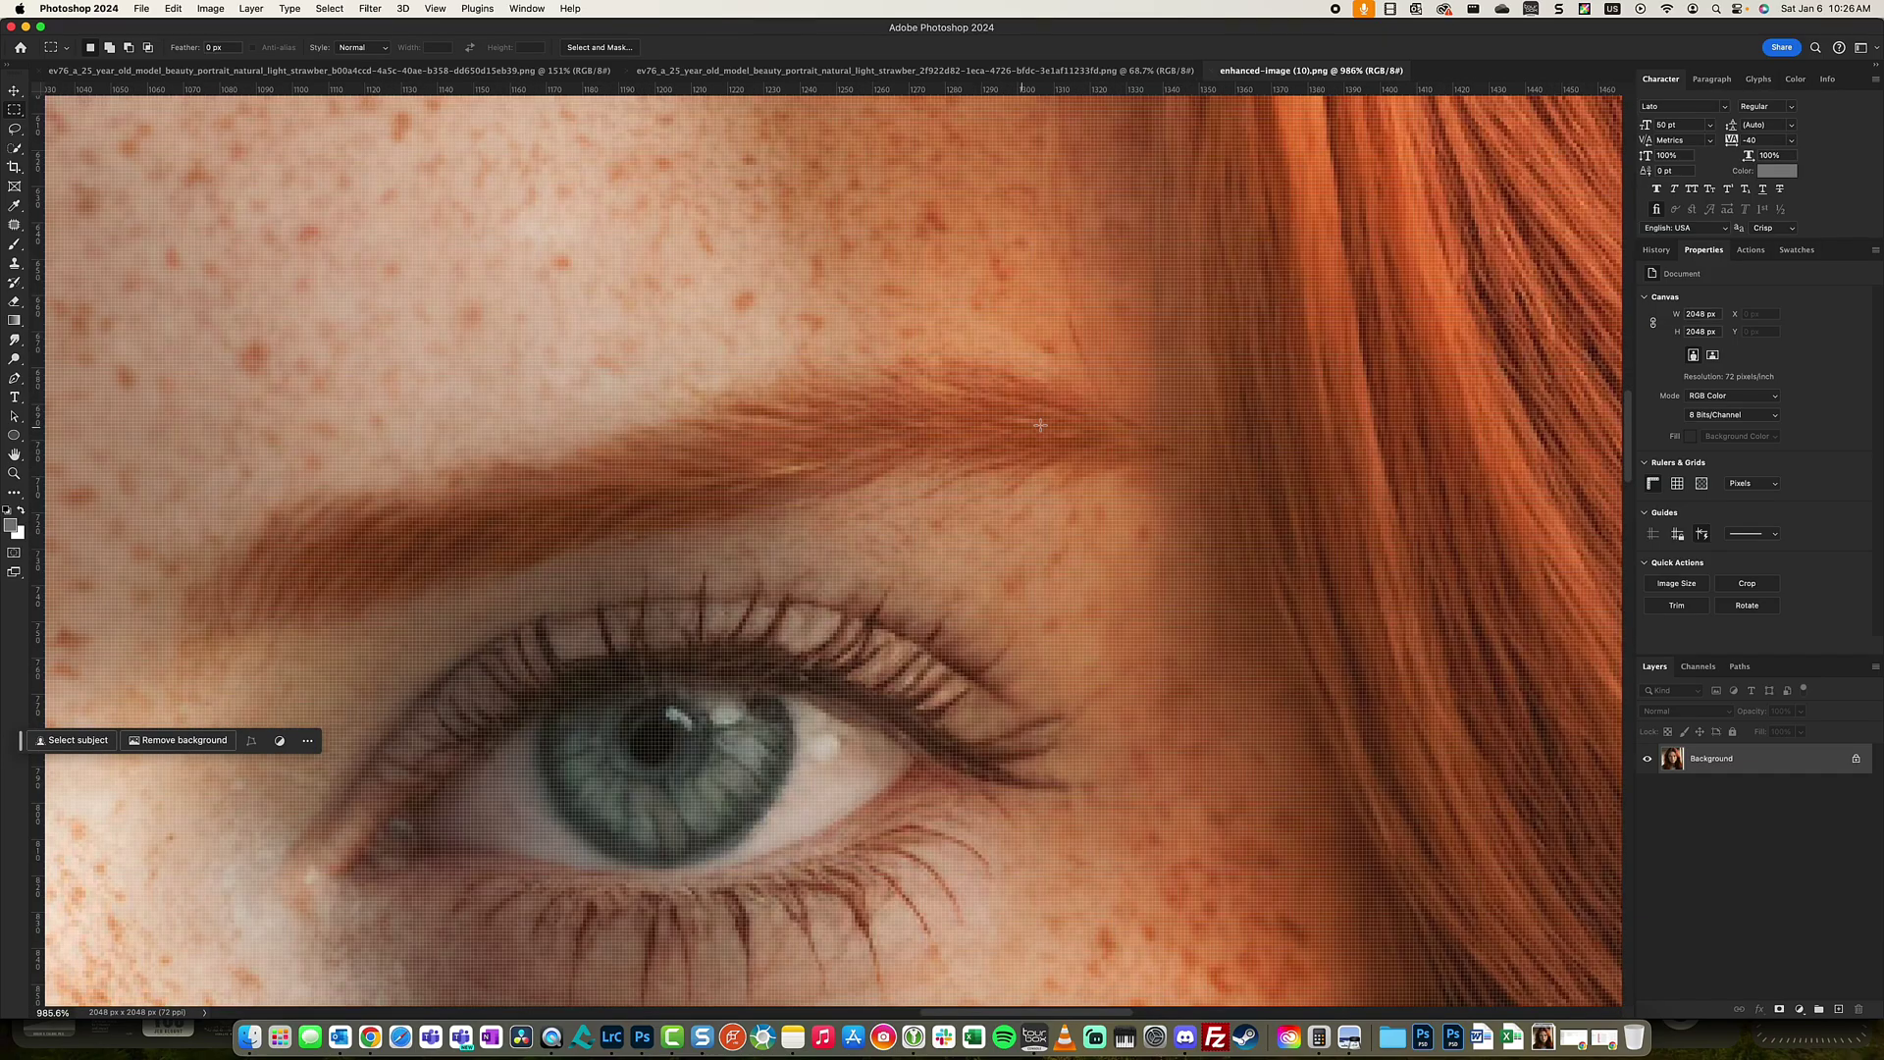
scroll(1237, 397, down, 5)
scroll(761, 539, up, 5)
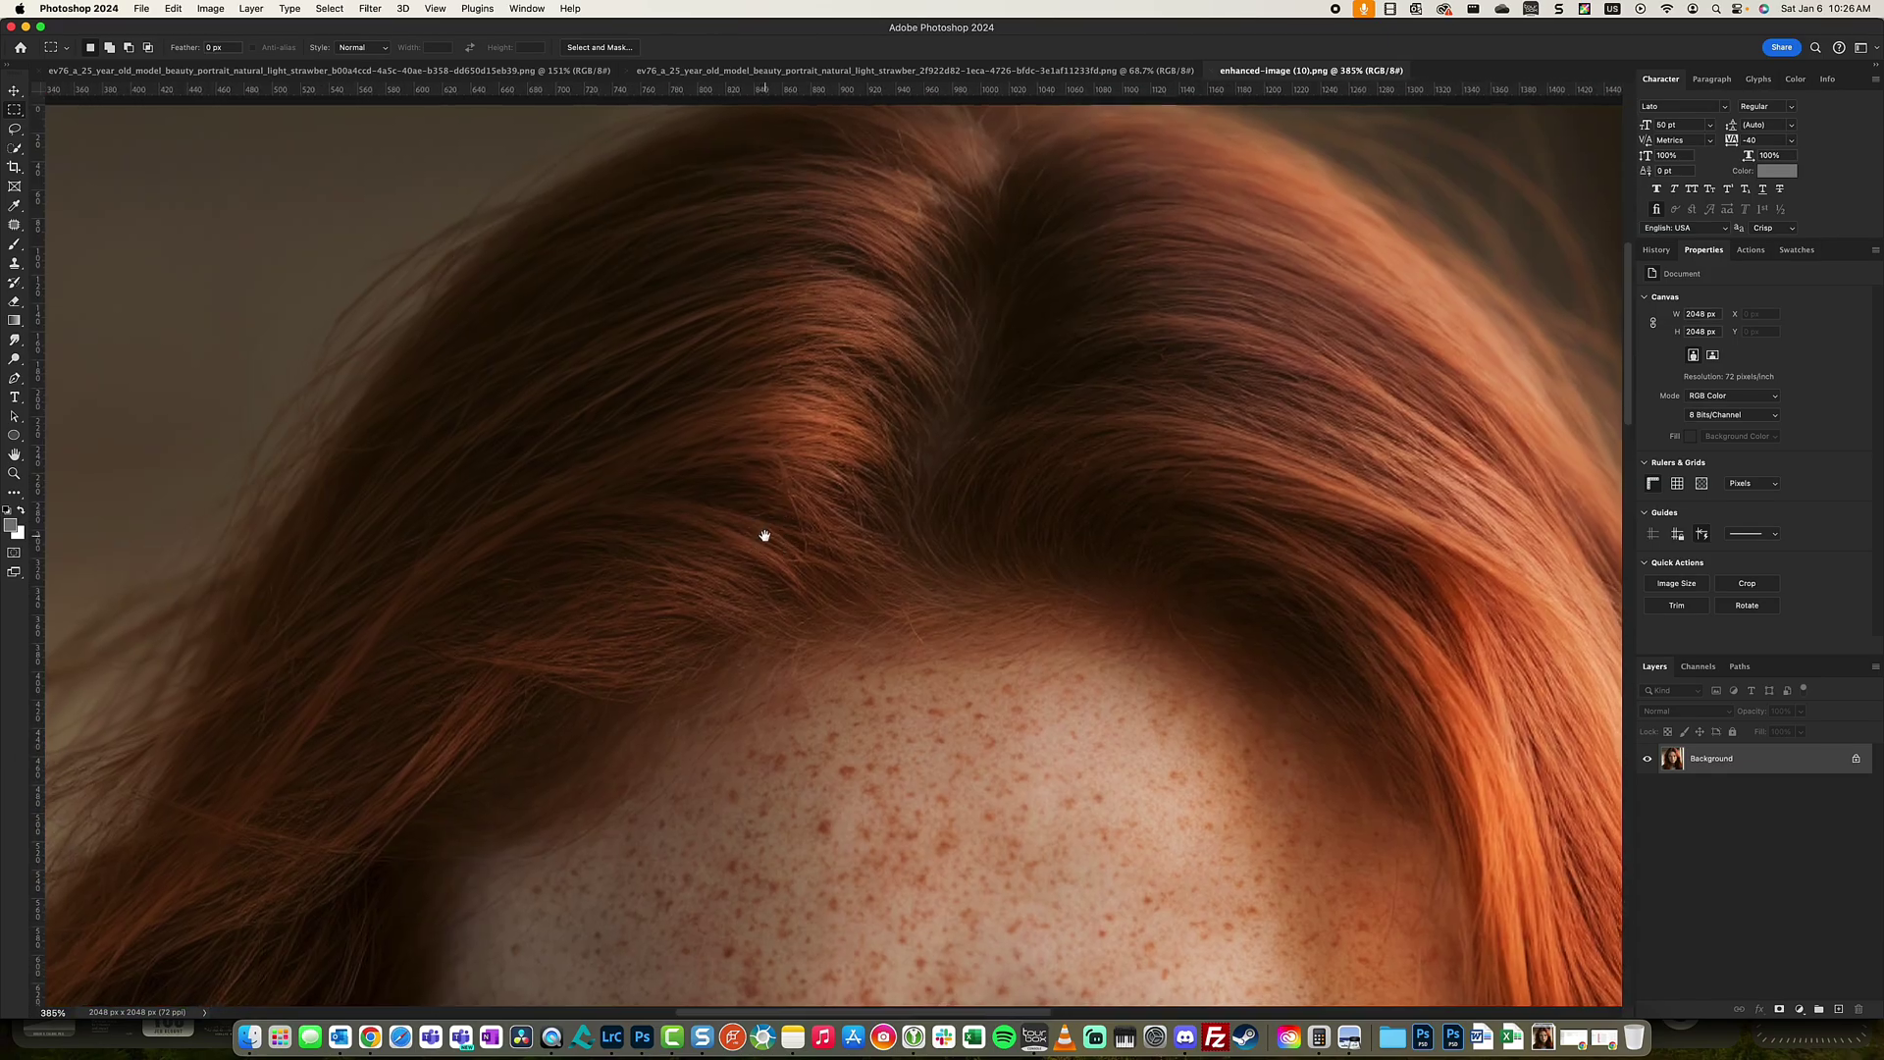
scroll(598, 551, down, 6)
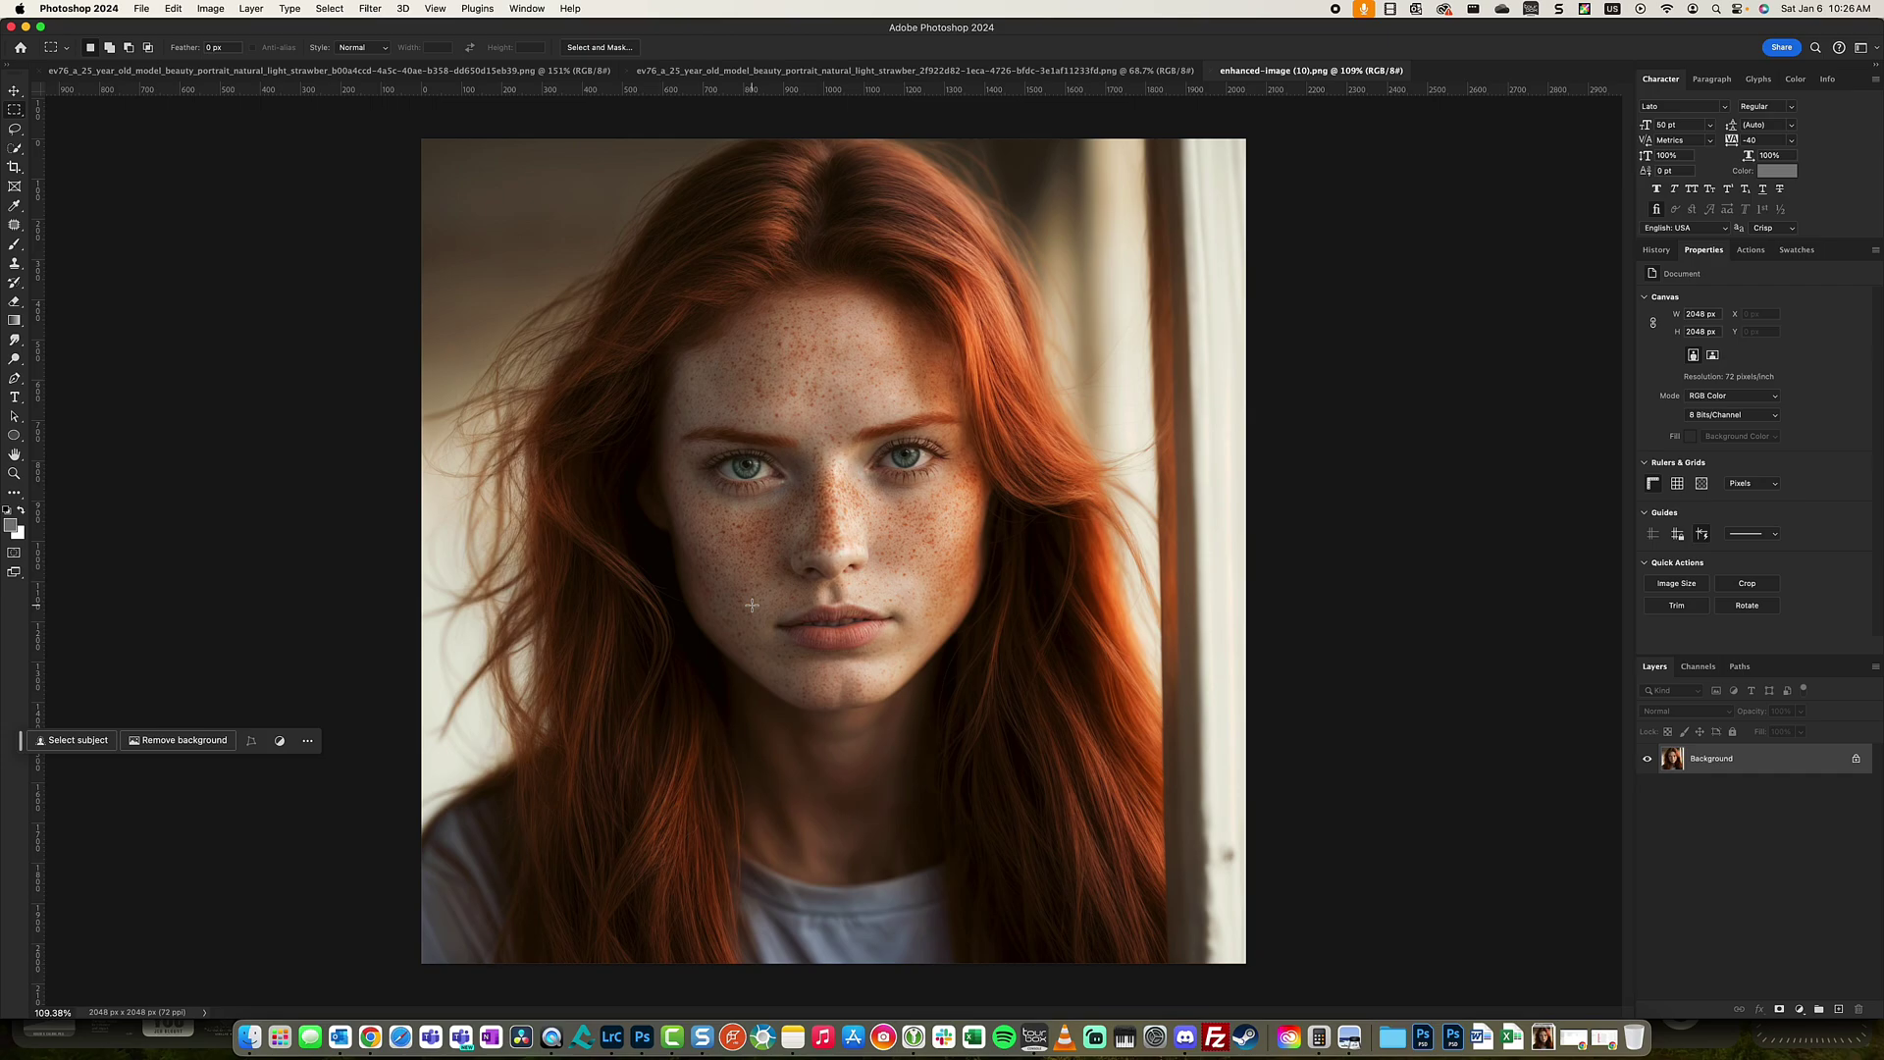
Step: Compare enhanced-image (10).png against the 4096px portrait document, ending on the enhanced portrait
click(1004, 72)
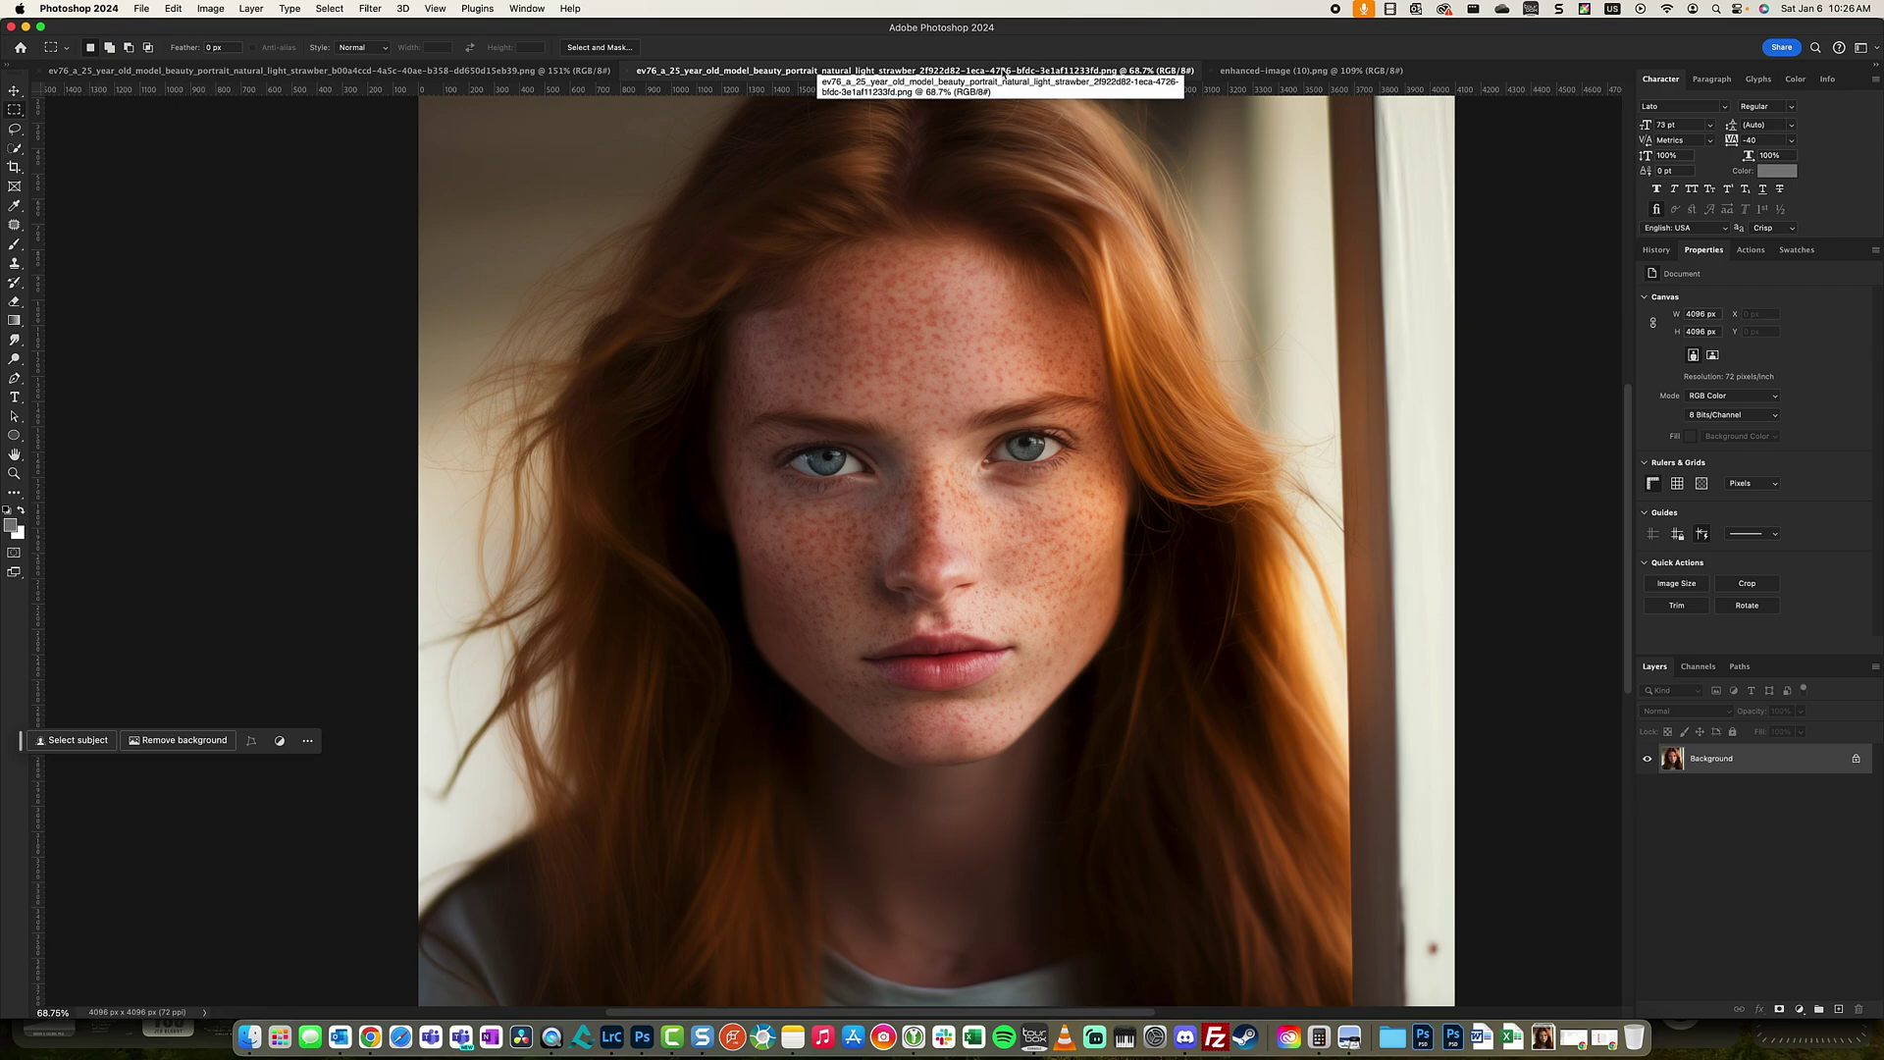
click(1240, 76)
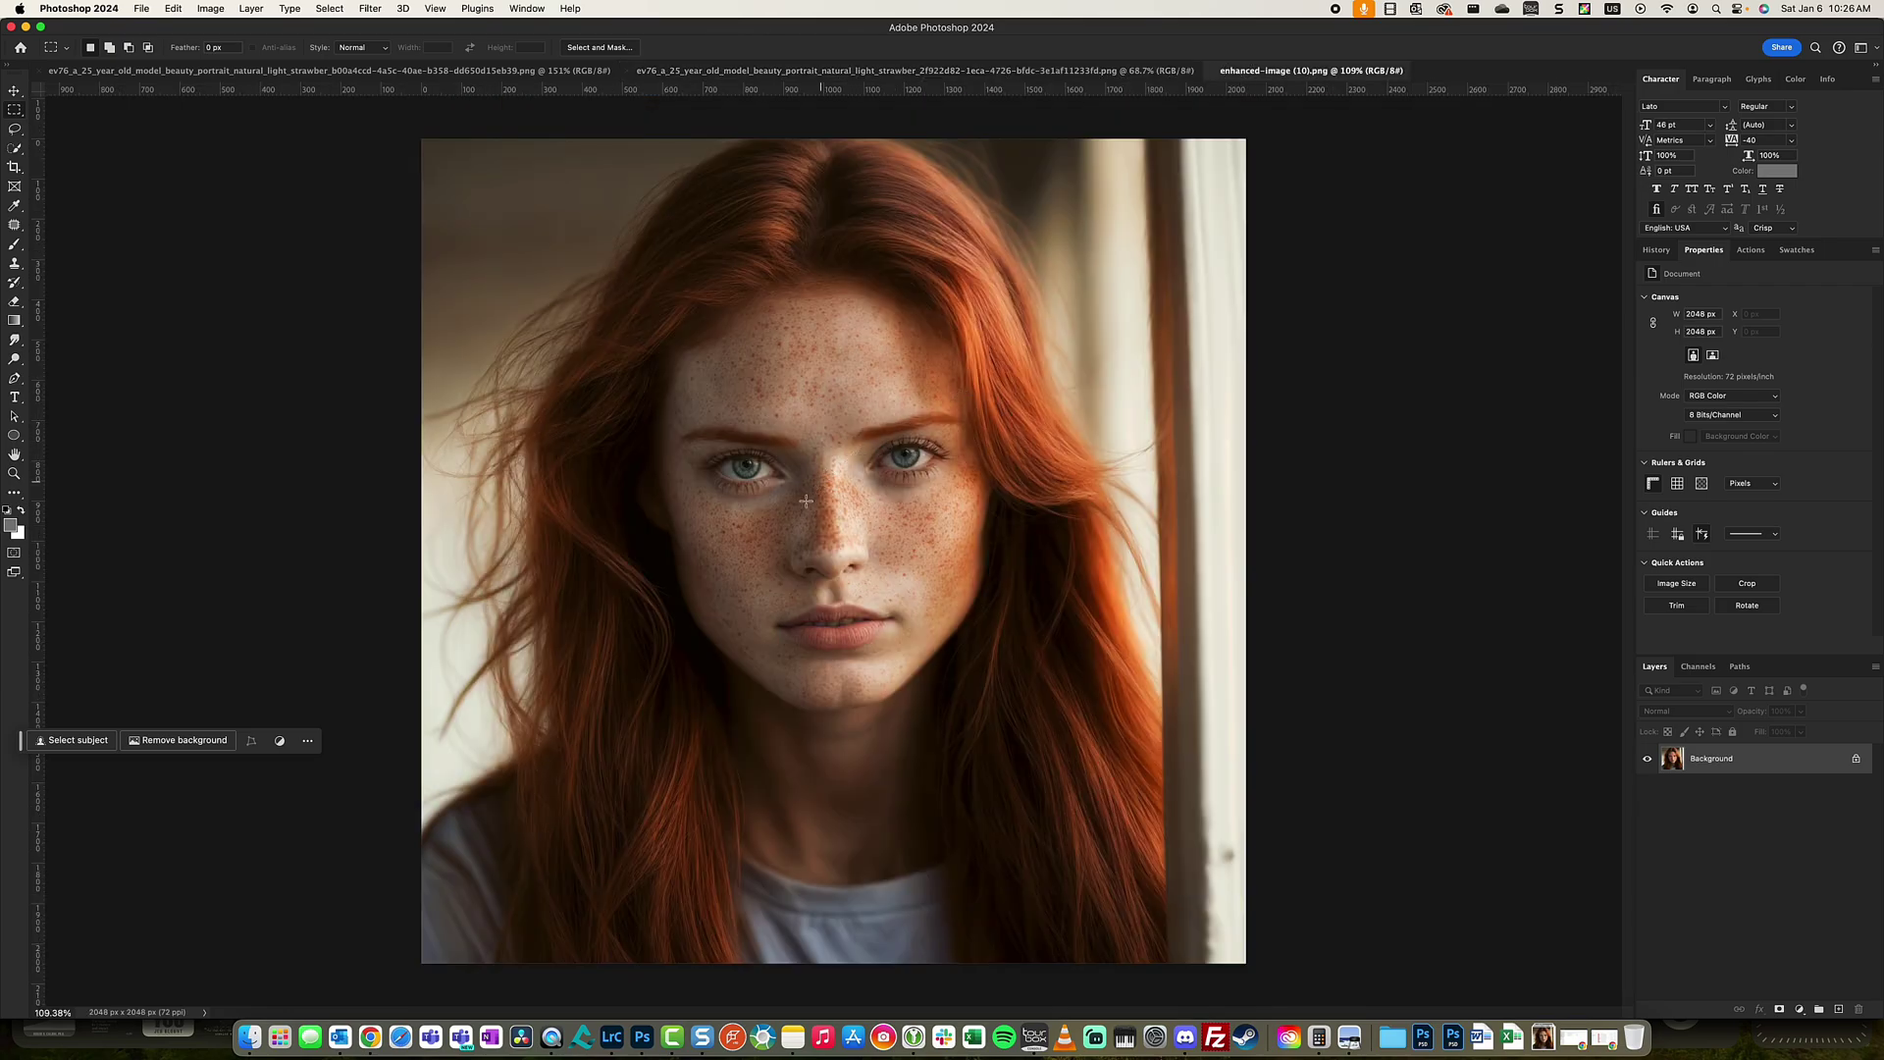
scroll(788, 511, up, 3)
scroll(788, 511, down, 3)
click(992, 70)
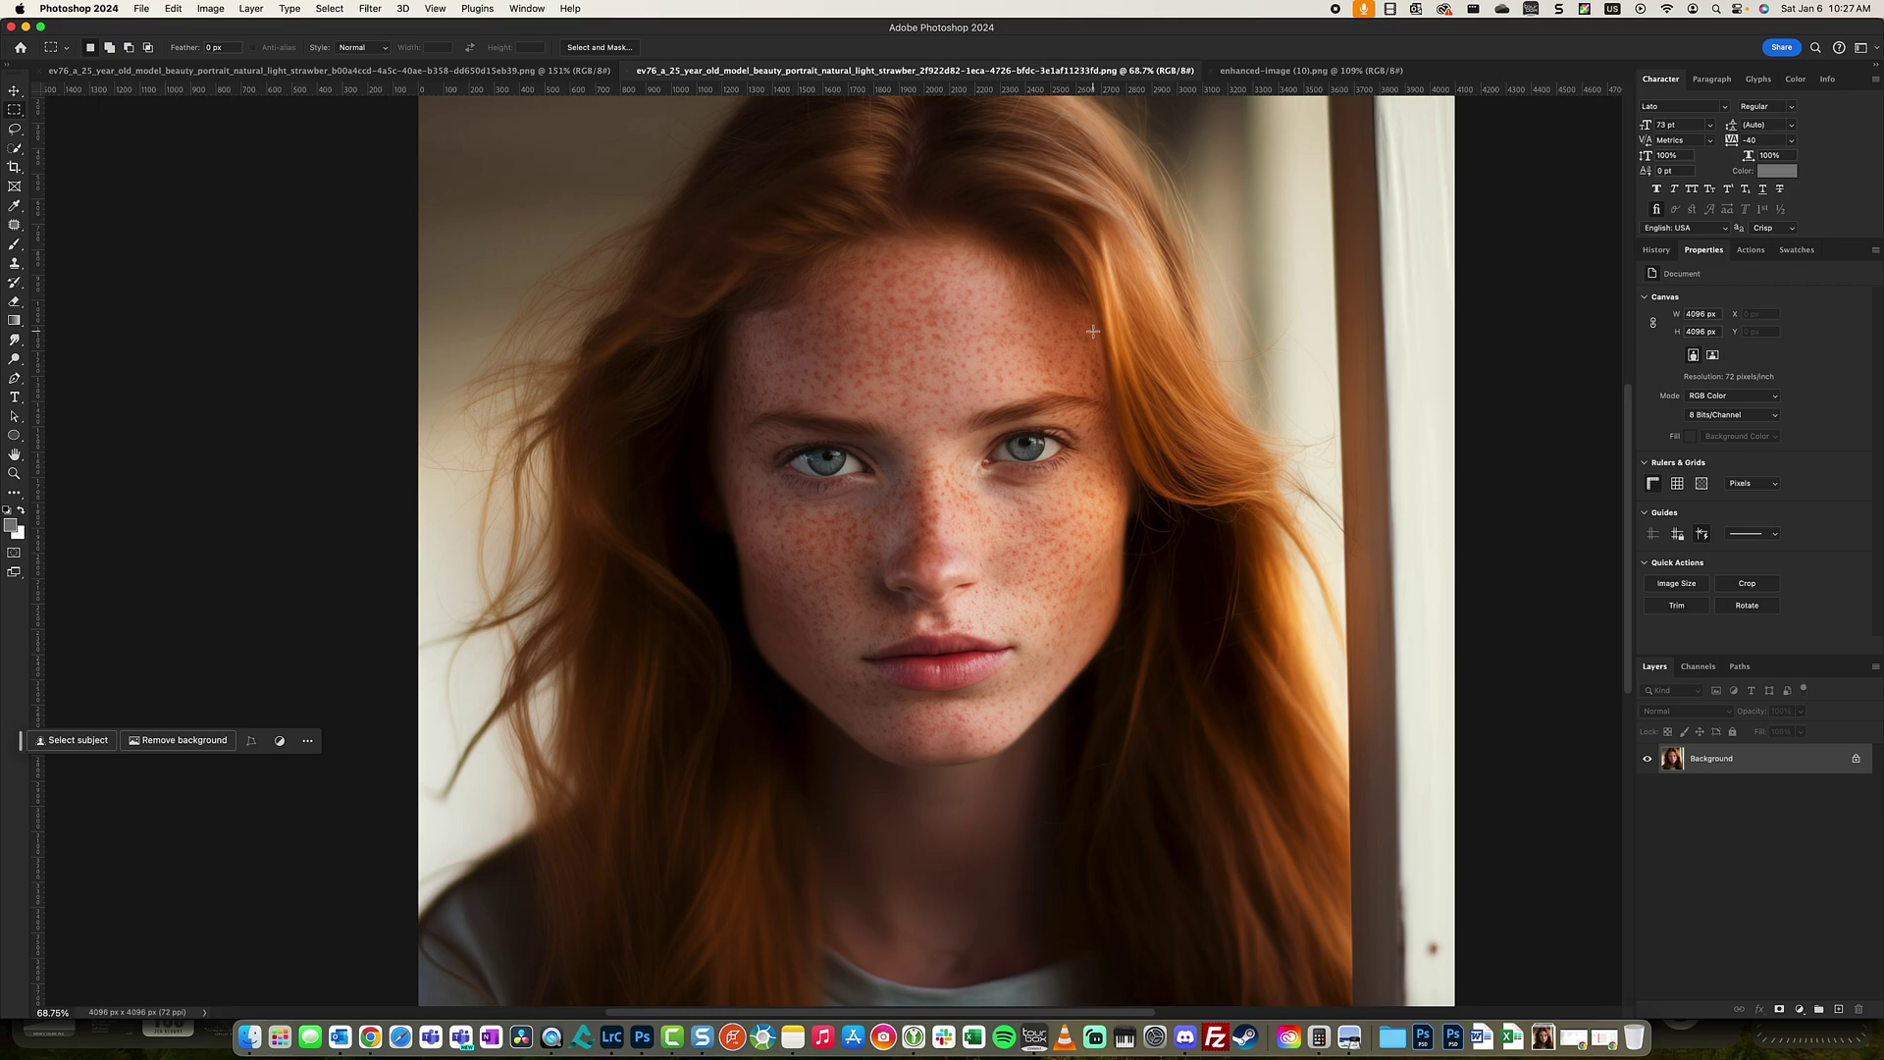
click(1268, 71)
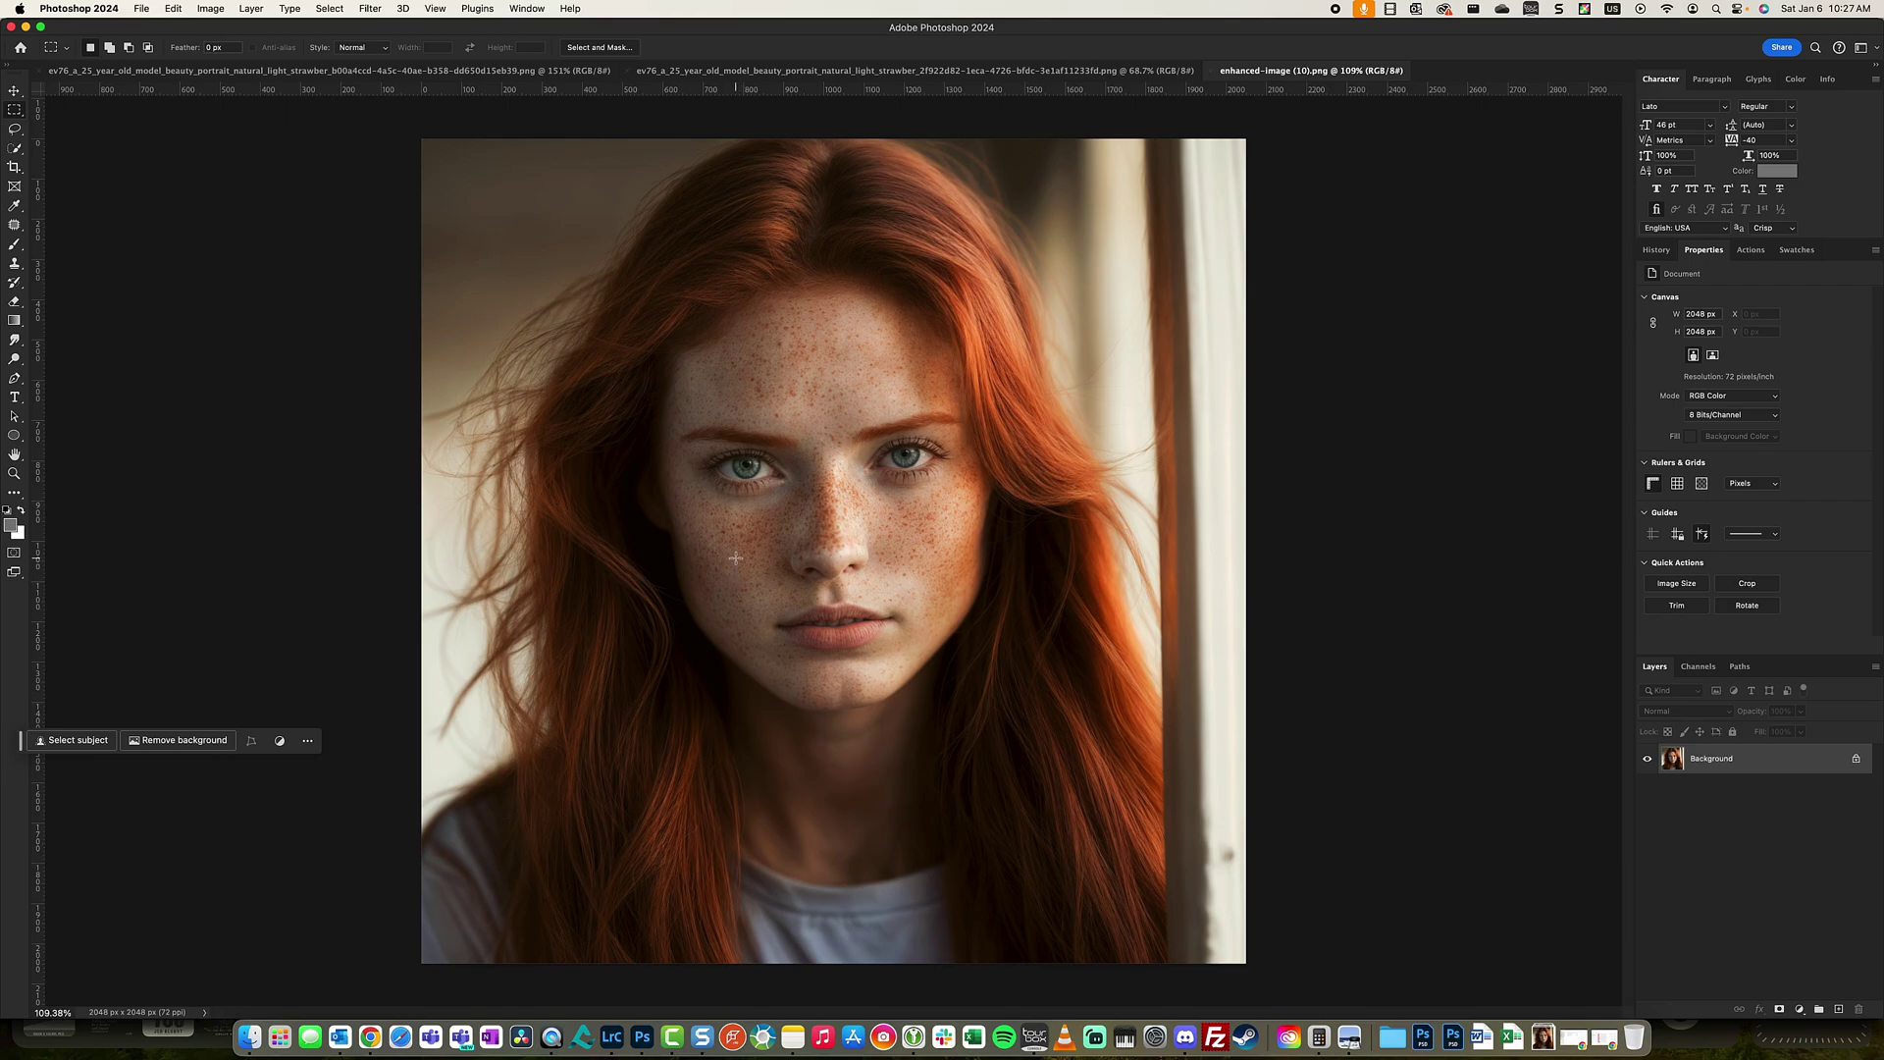
scroll(734, 574, up, 5)
scroll(753, 515, down, 3)
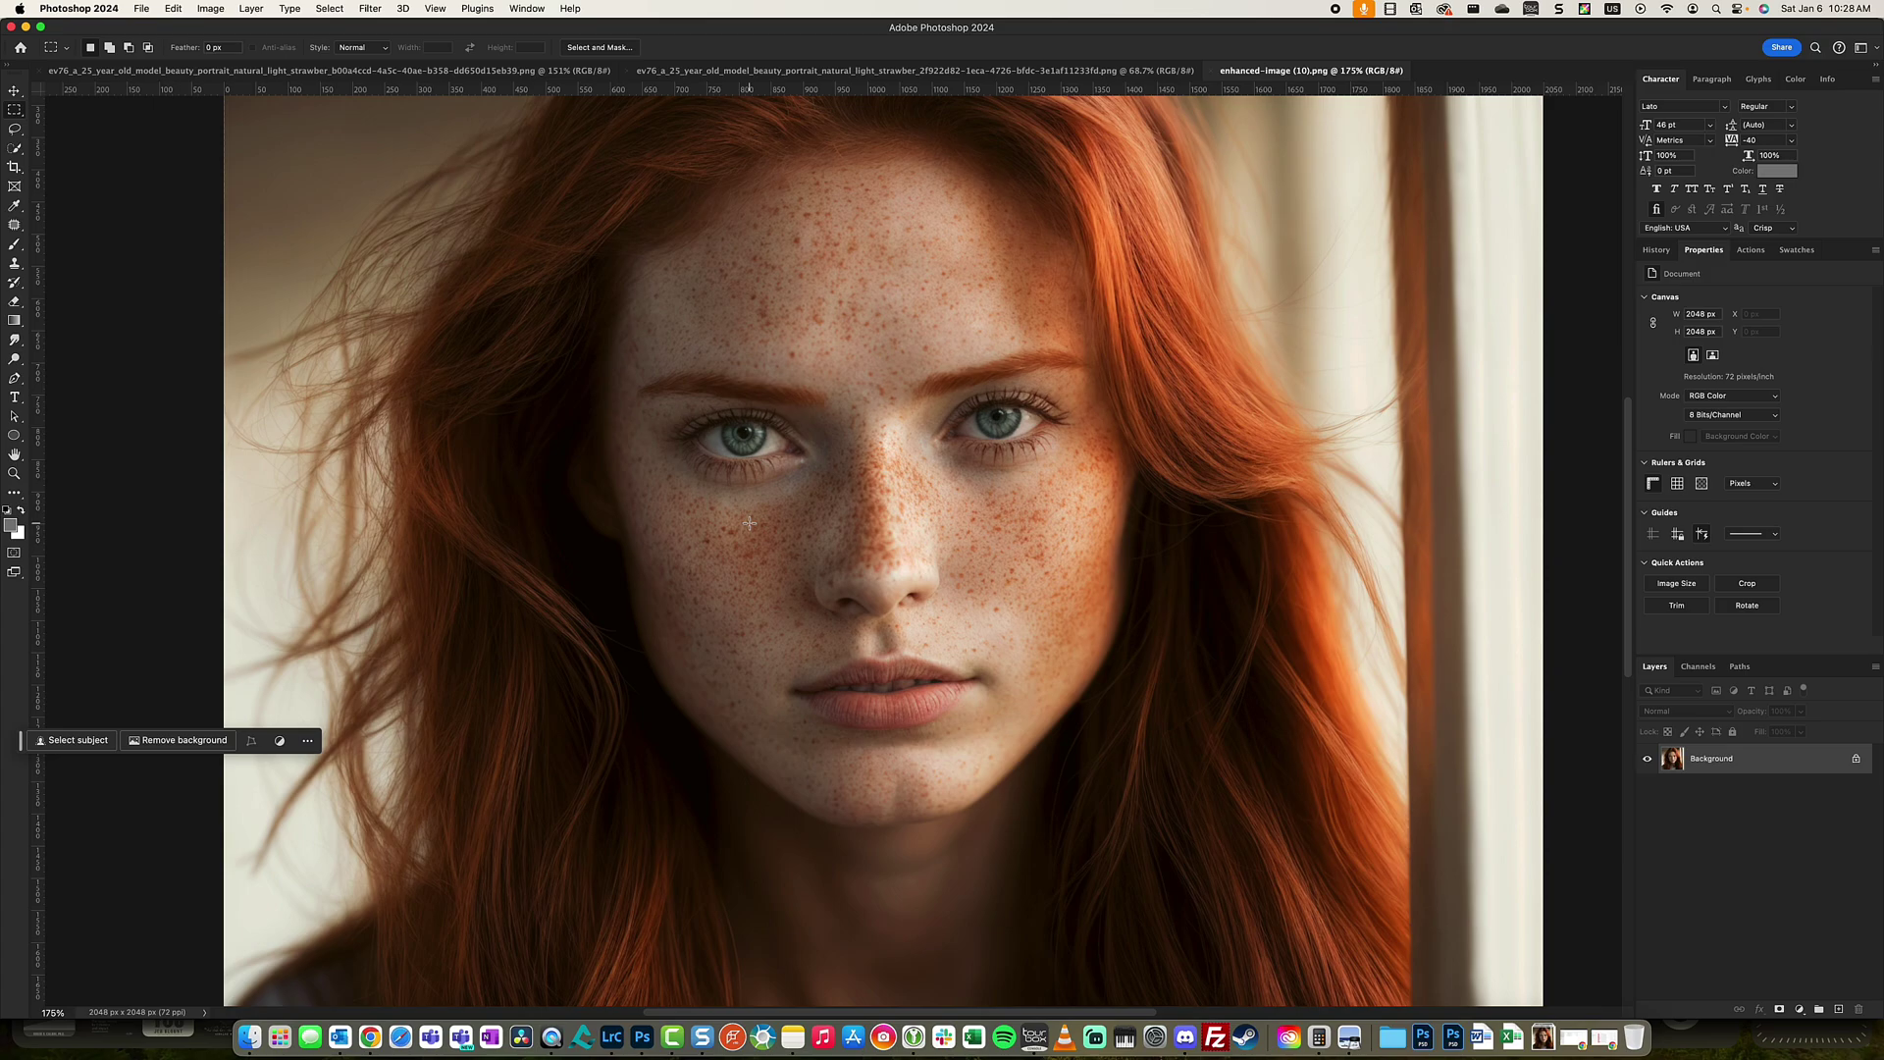
click(957, 72)
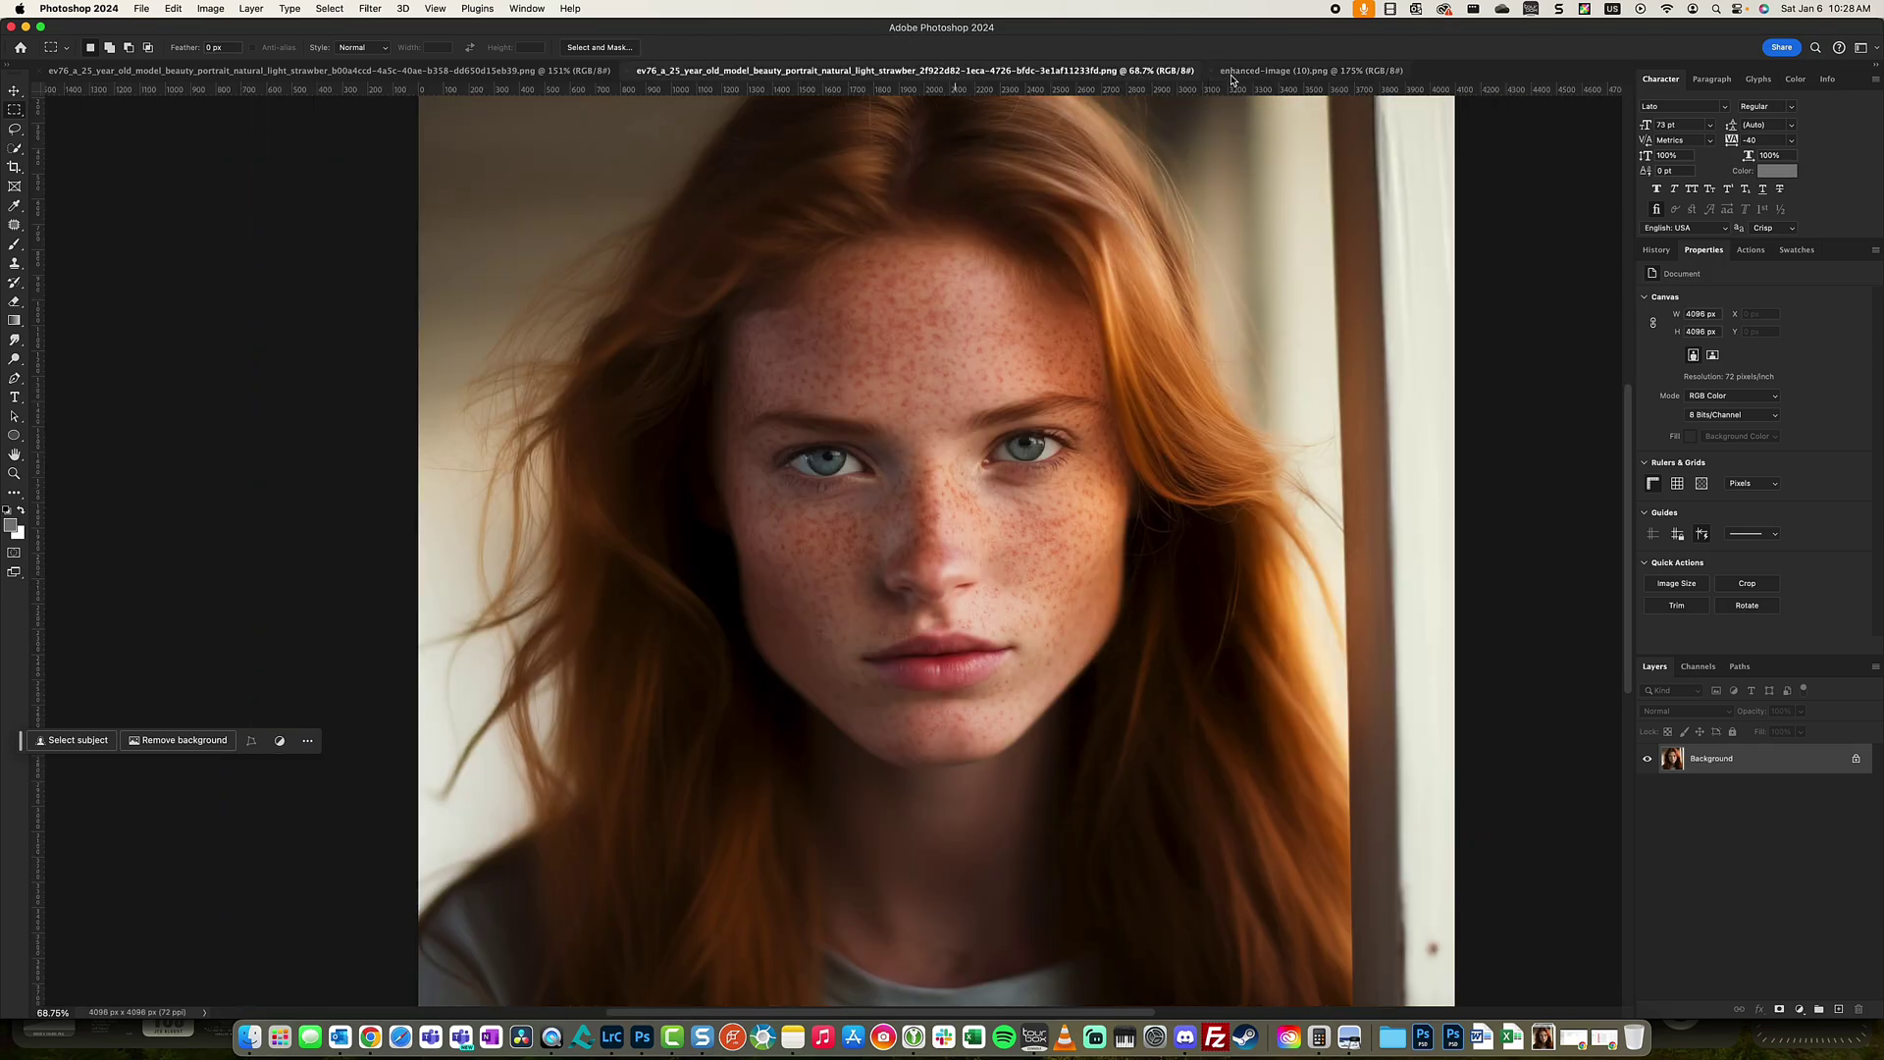
click(1256, 72)
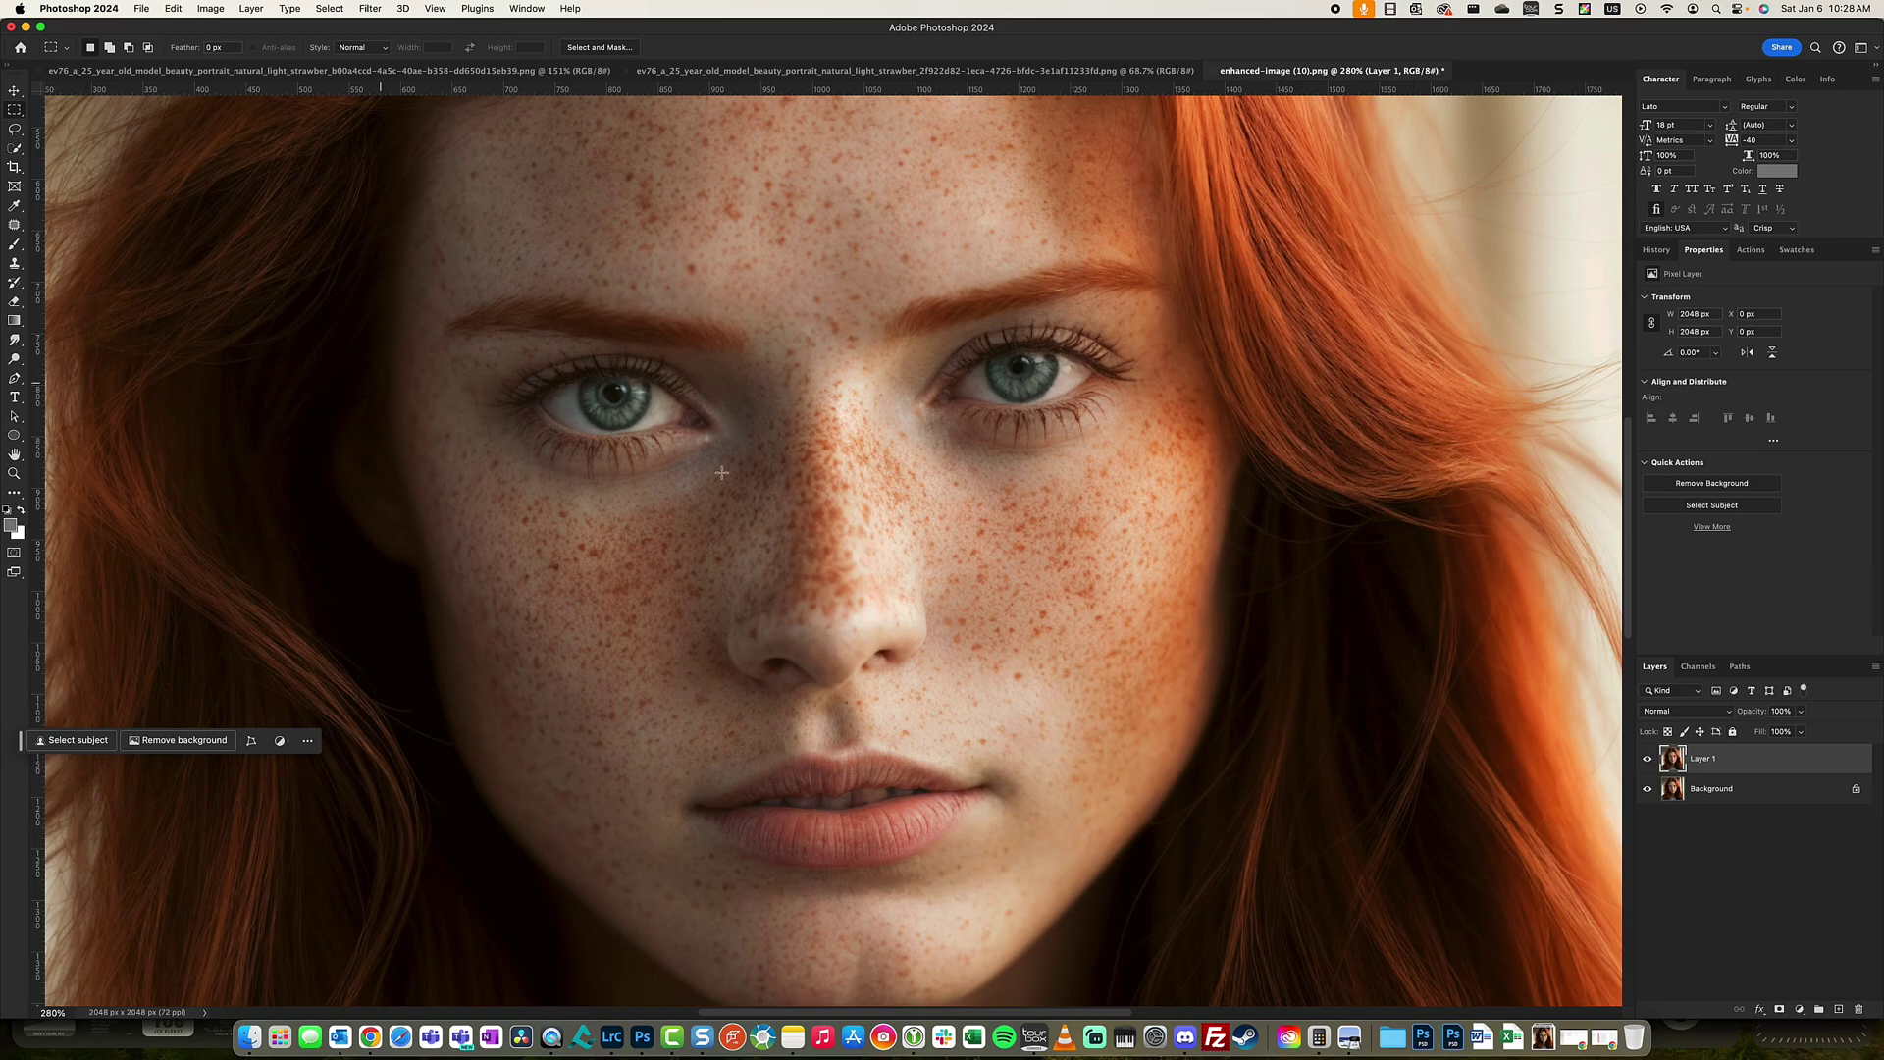
Step: Create Layer 2 and paint fine white brush strokes across both irises
key(super+shift+n)
click(837, 418)
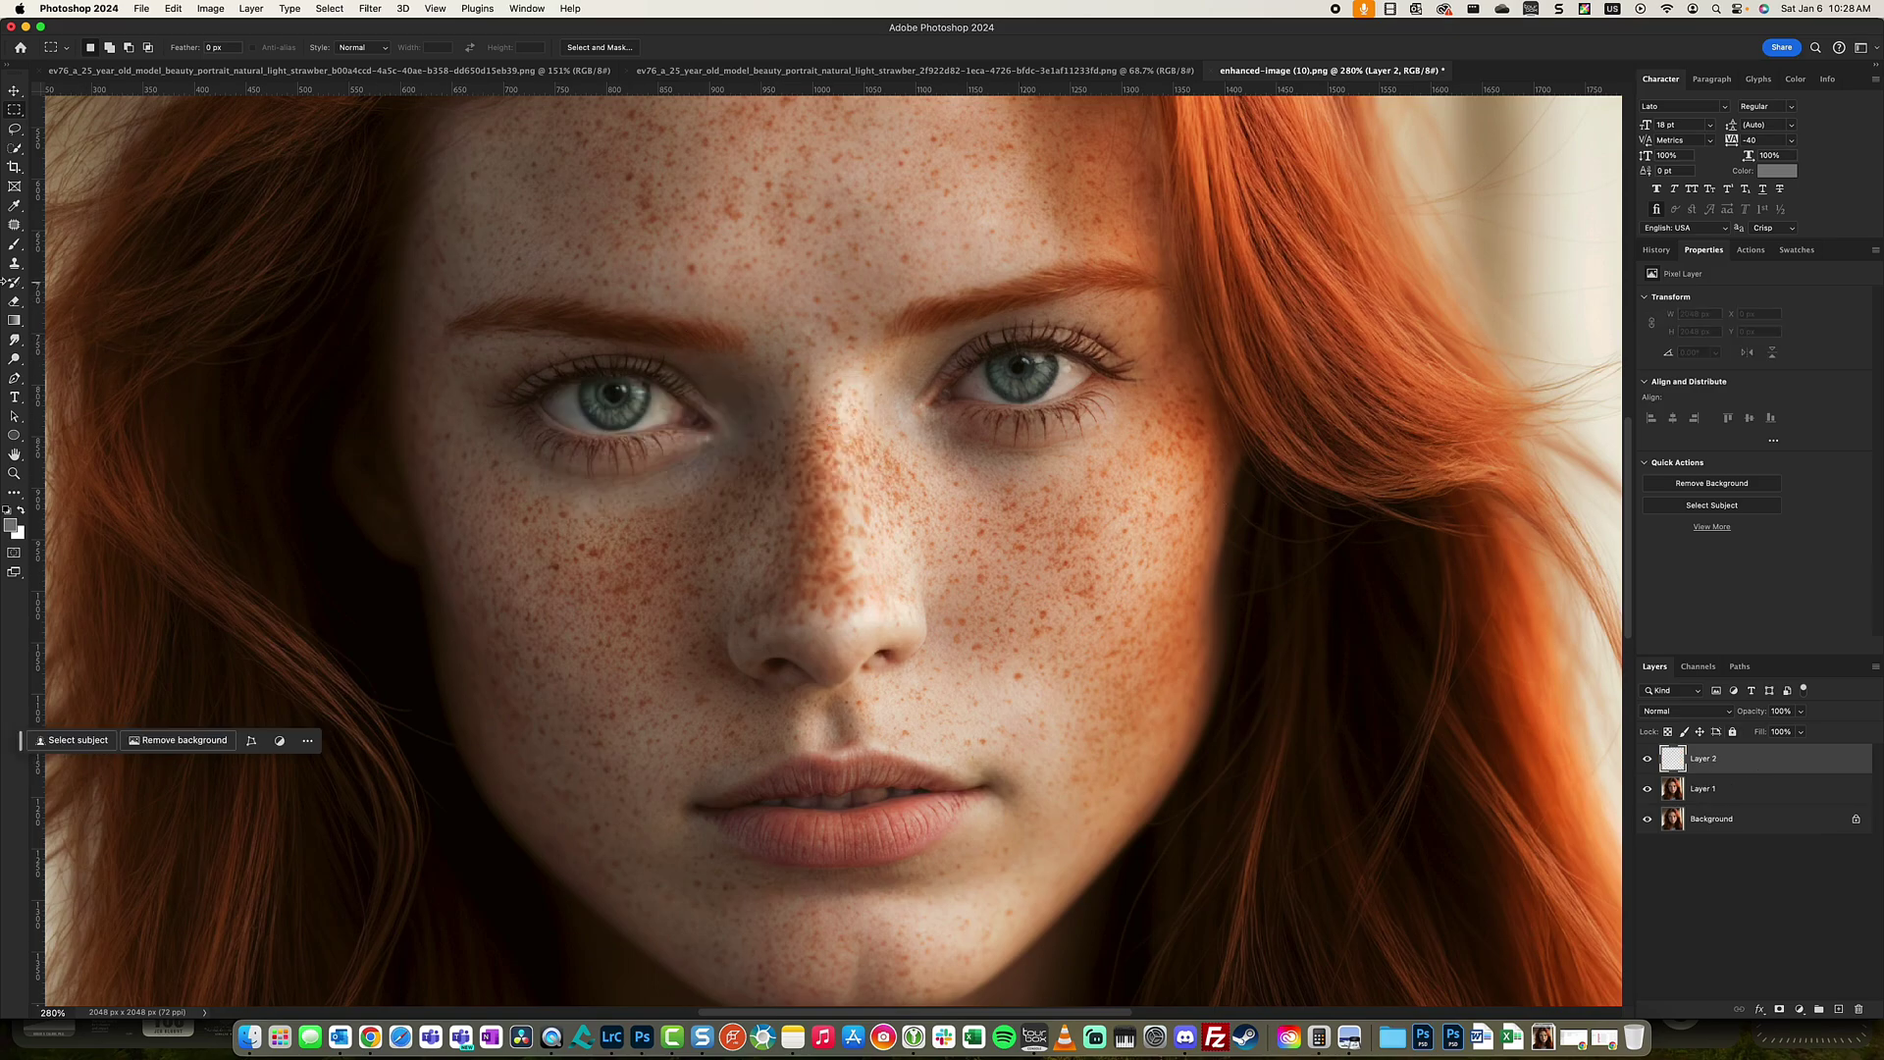
click(14, 244)
click(59, 236)
scroll(511, 424, up, 2)
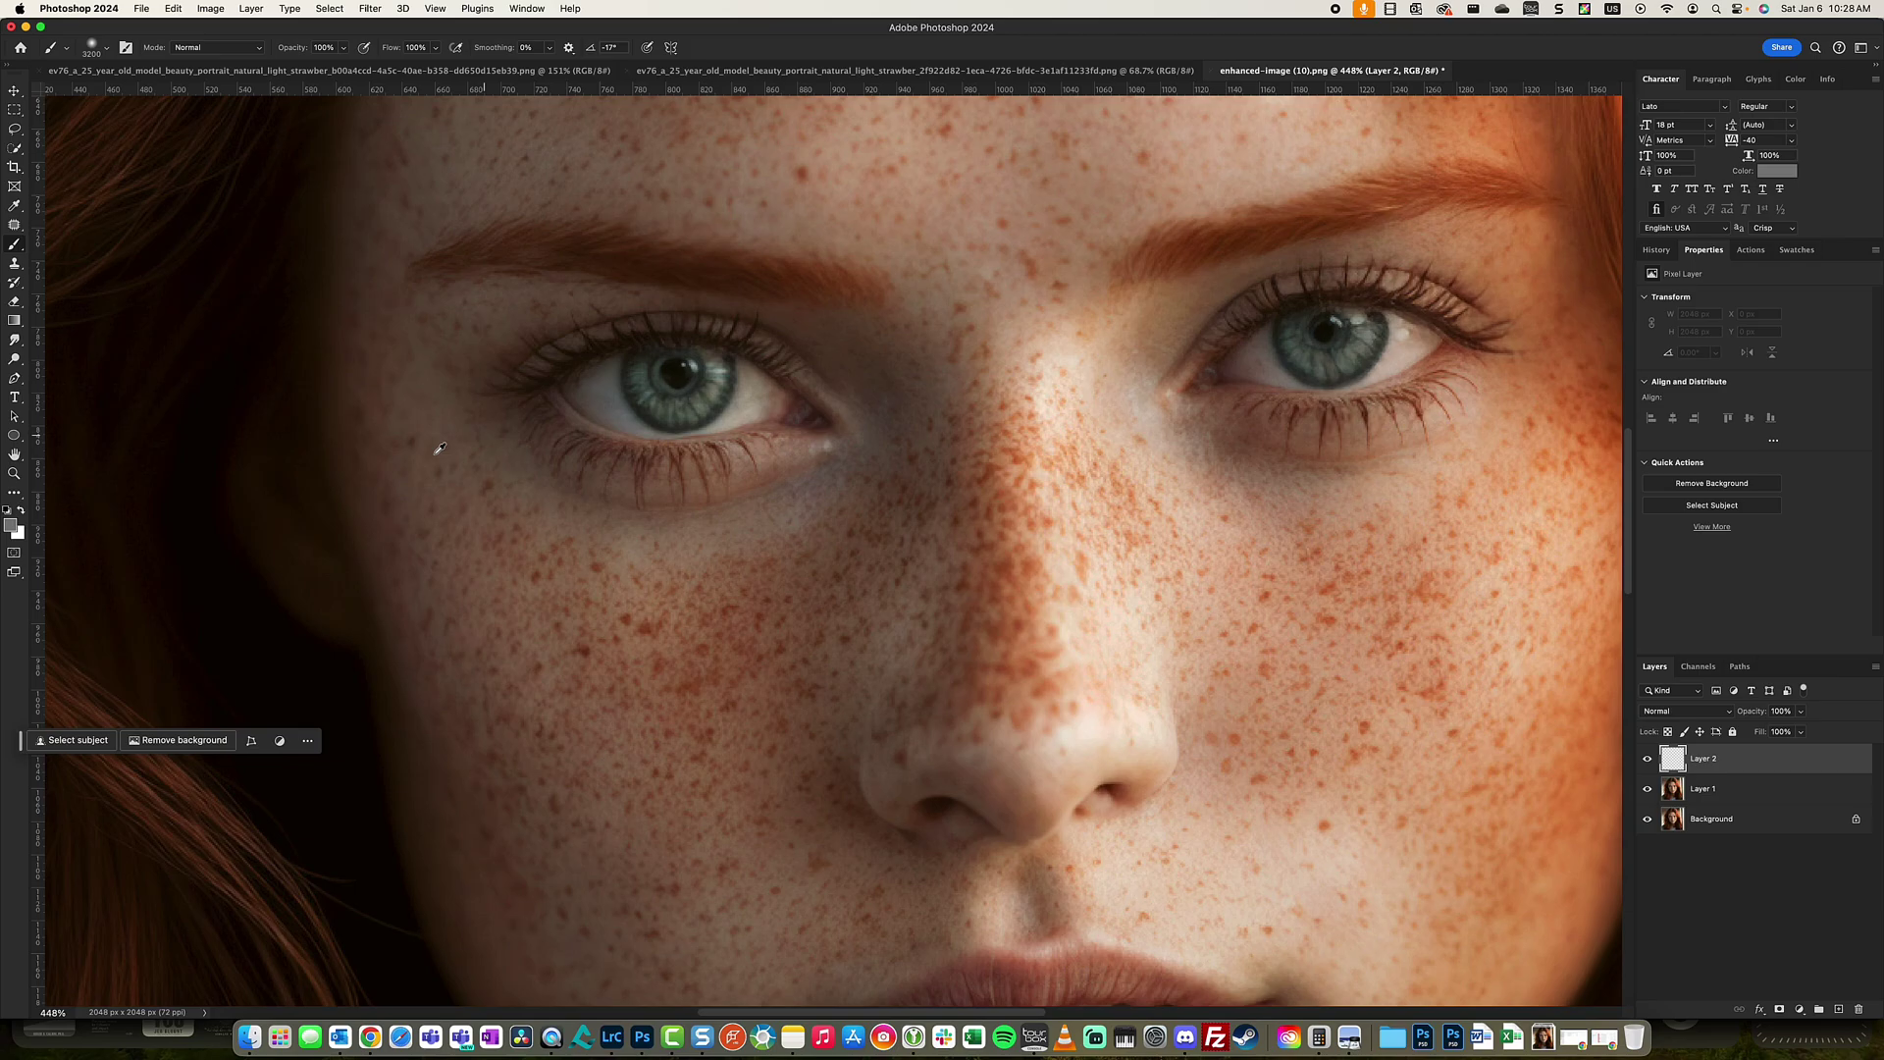
click(8, 511)
click(21, 510)
scroll(745, 361, up, 3)
key(bracketleft)
key(bracketleft)
key(bracketleft)
key(bracketleft)
mouse_move(708, 384)
mouse_down()
mouse_move(692, 437)
mouse_move(525, 424)
mouse_up()
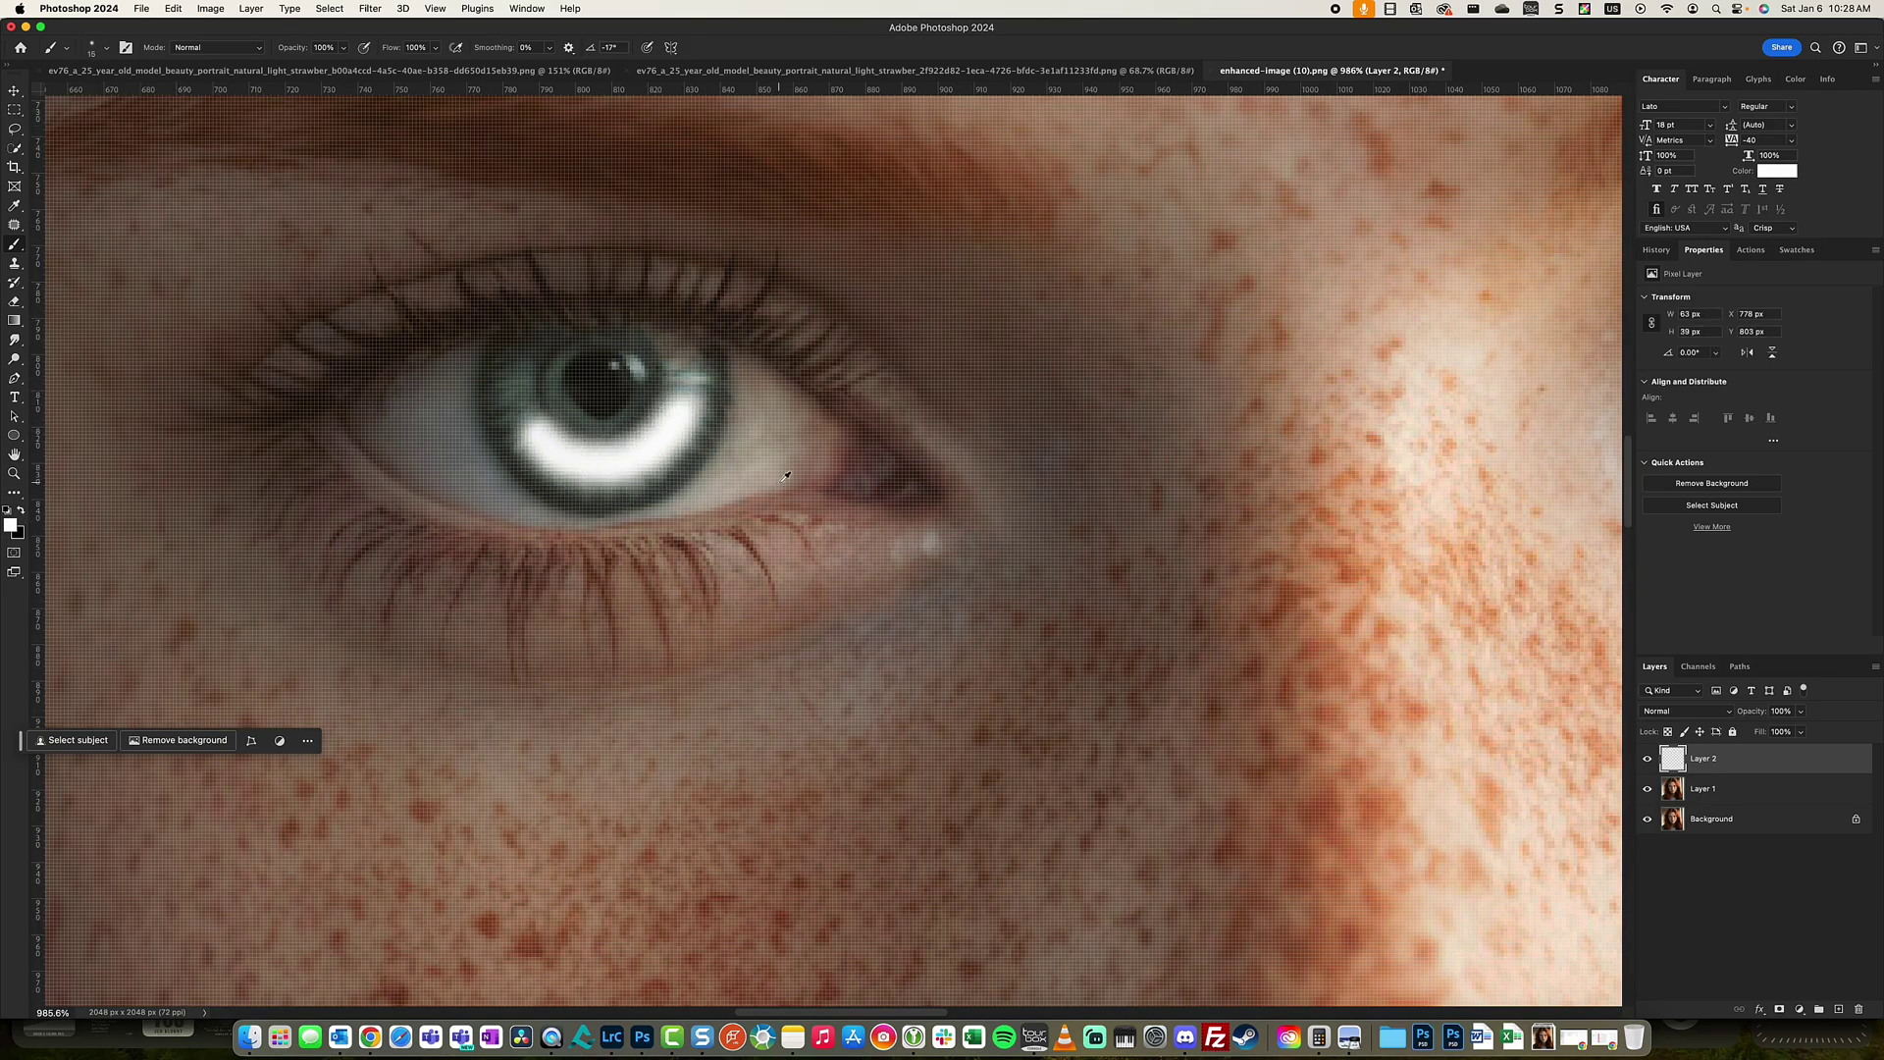
scroll(1099, 383, down, 2)
mouse_move(1091, 378)
mouse_down()
mouse_move(1030, 410)
mouse_move(992, 394)
mouse_move(1029, 418)
mouse_up()
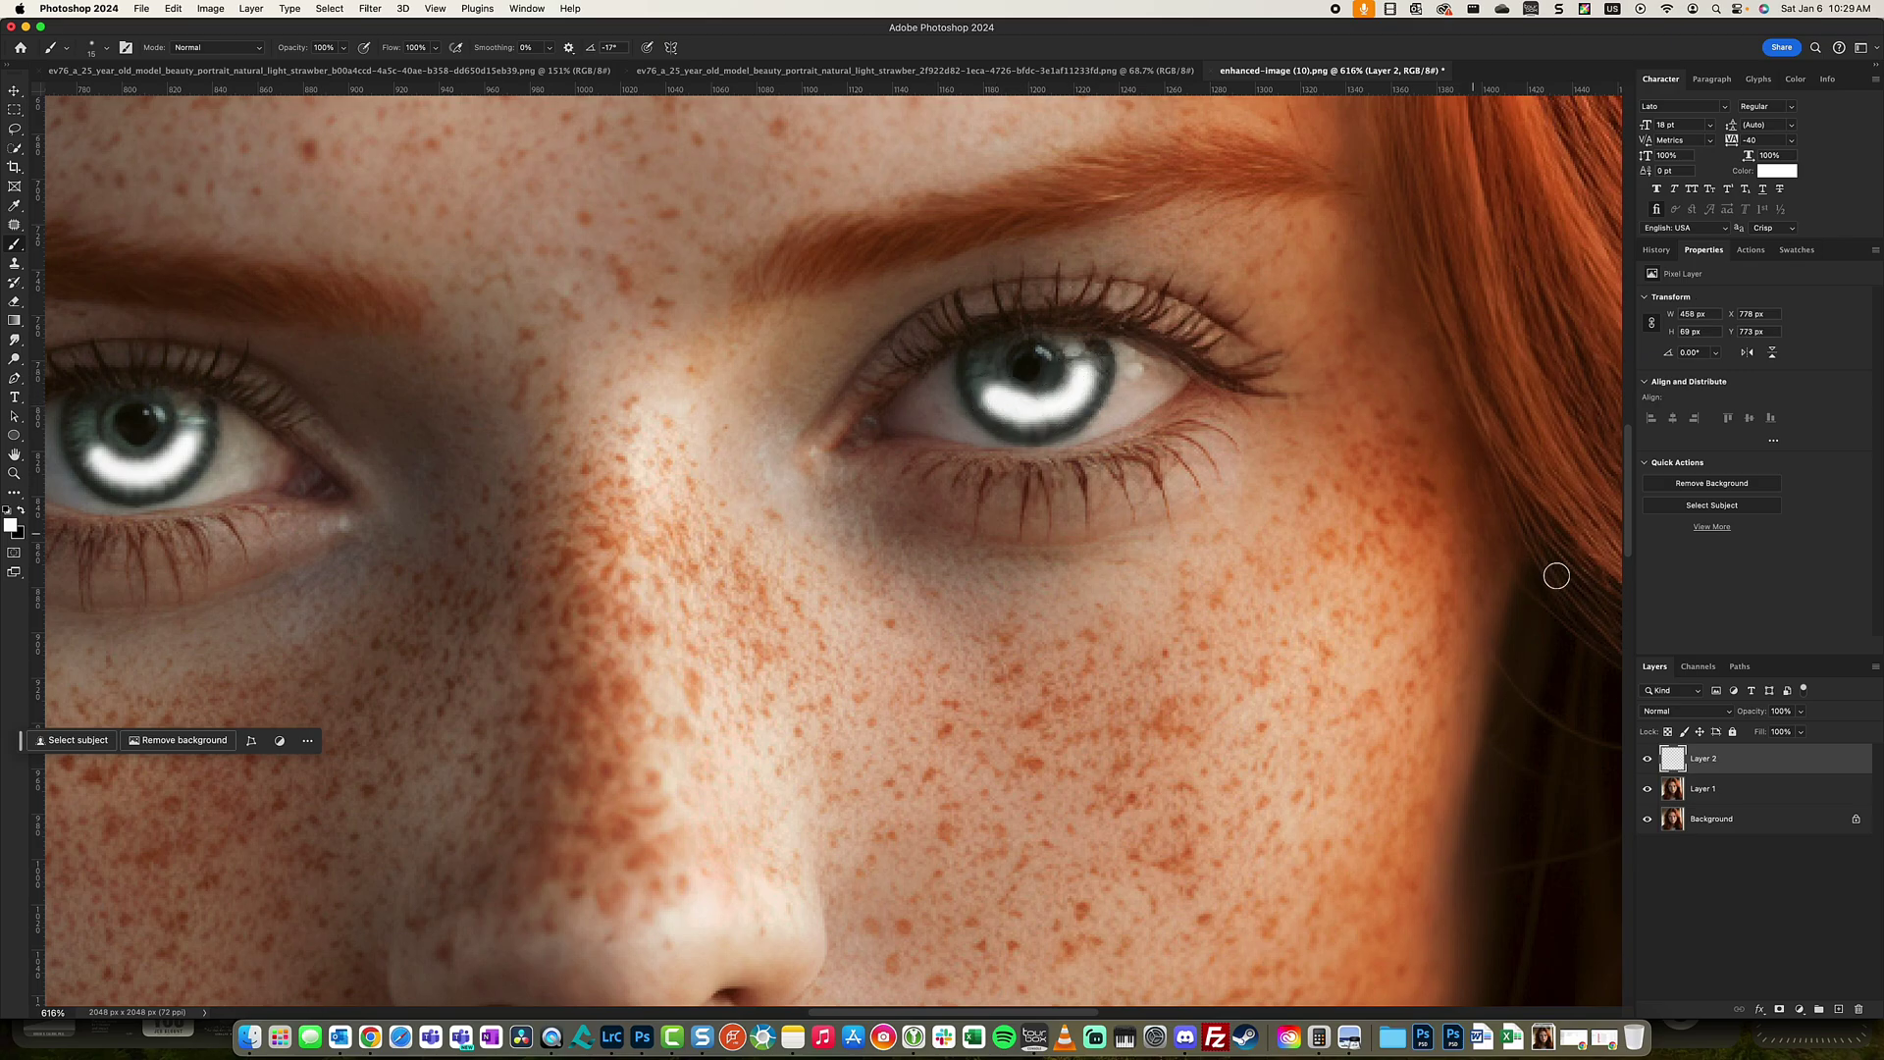
Step: Set Layer 2 to Overlay blend mode at 33% opacity
click(1673, 714)
click(1676, 929)
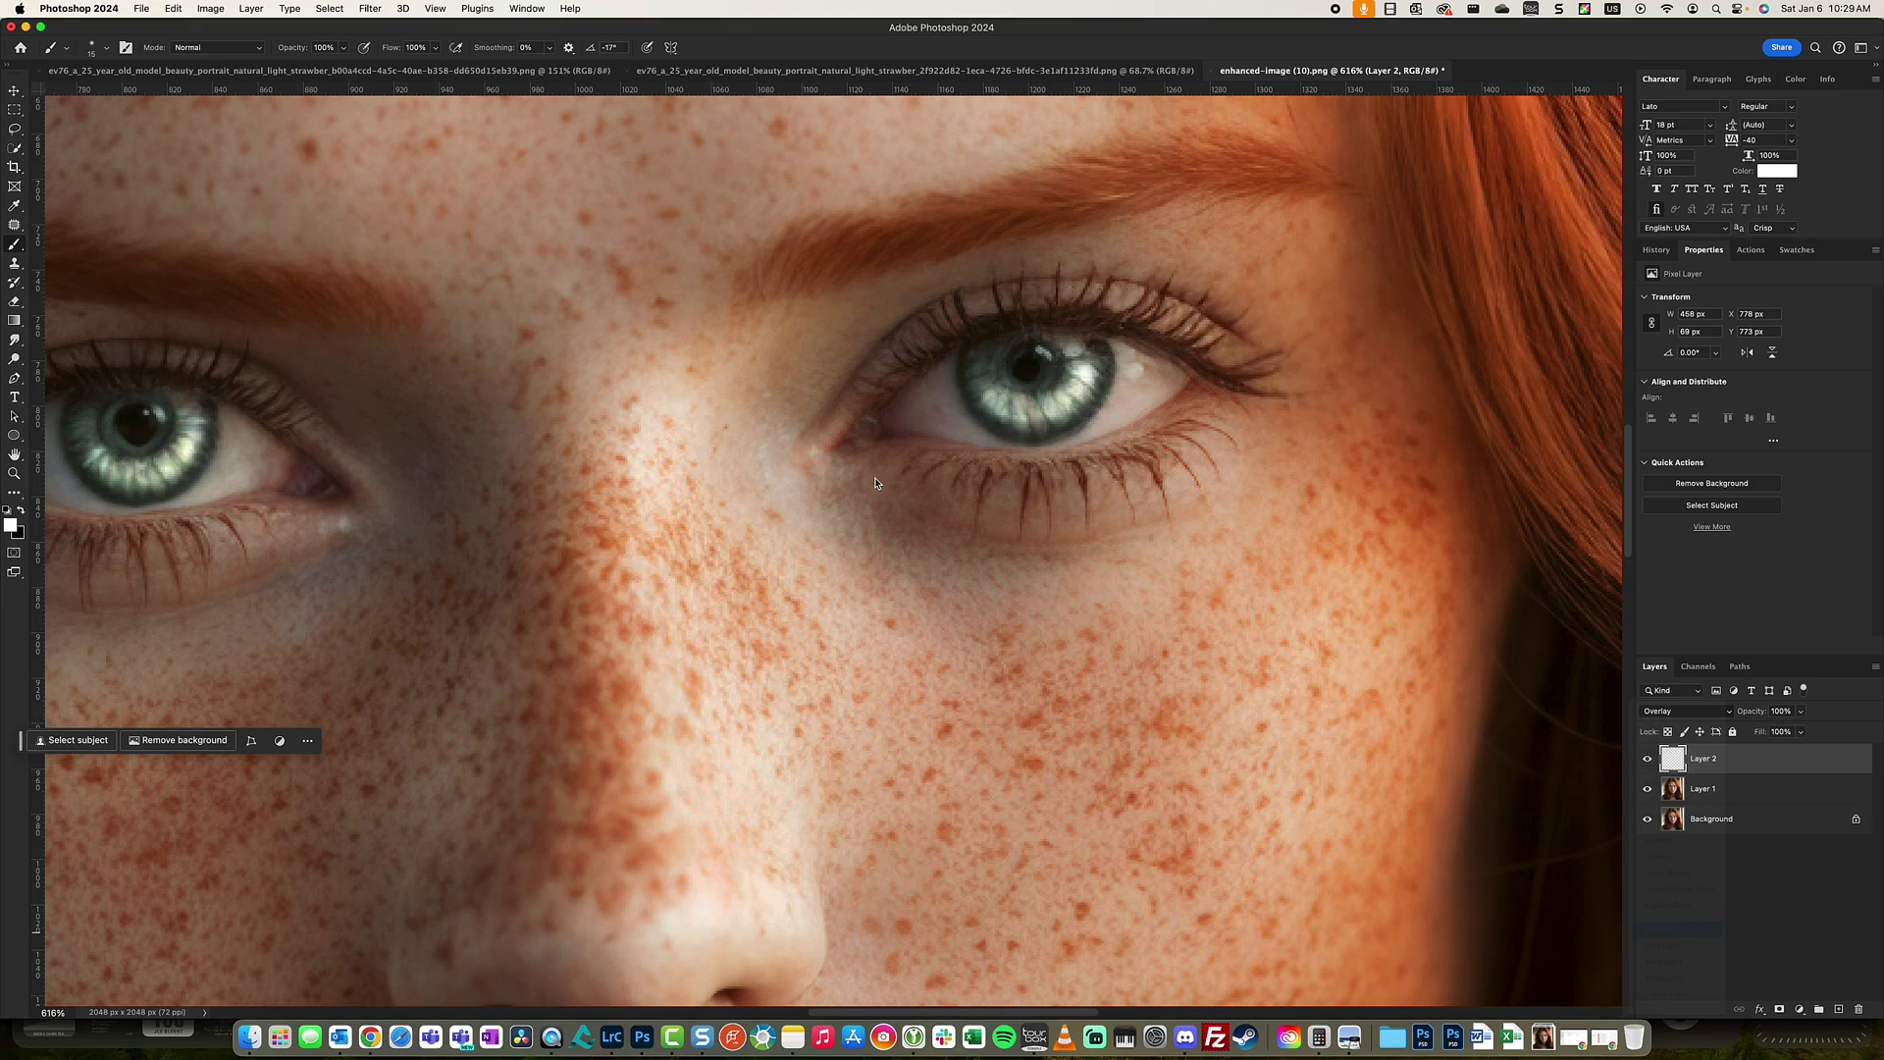
scroll(876, 482, down, 3)
scroll(834, 466, up, 2)
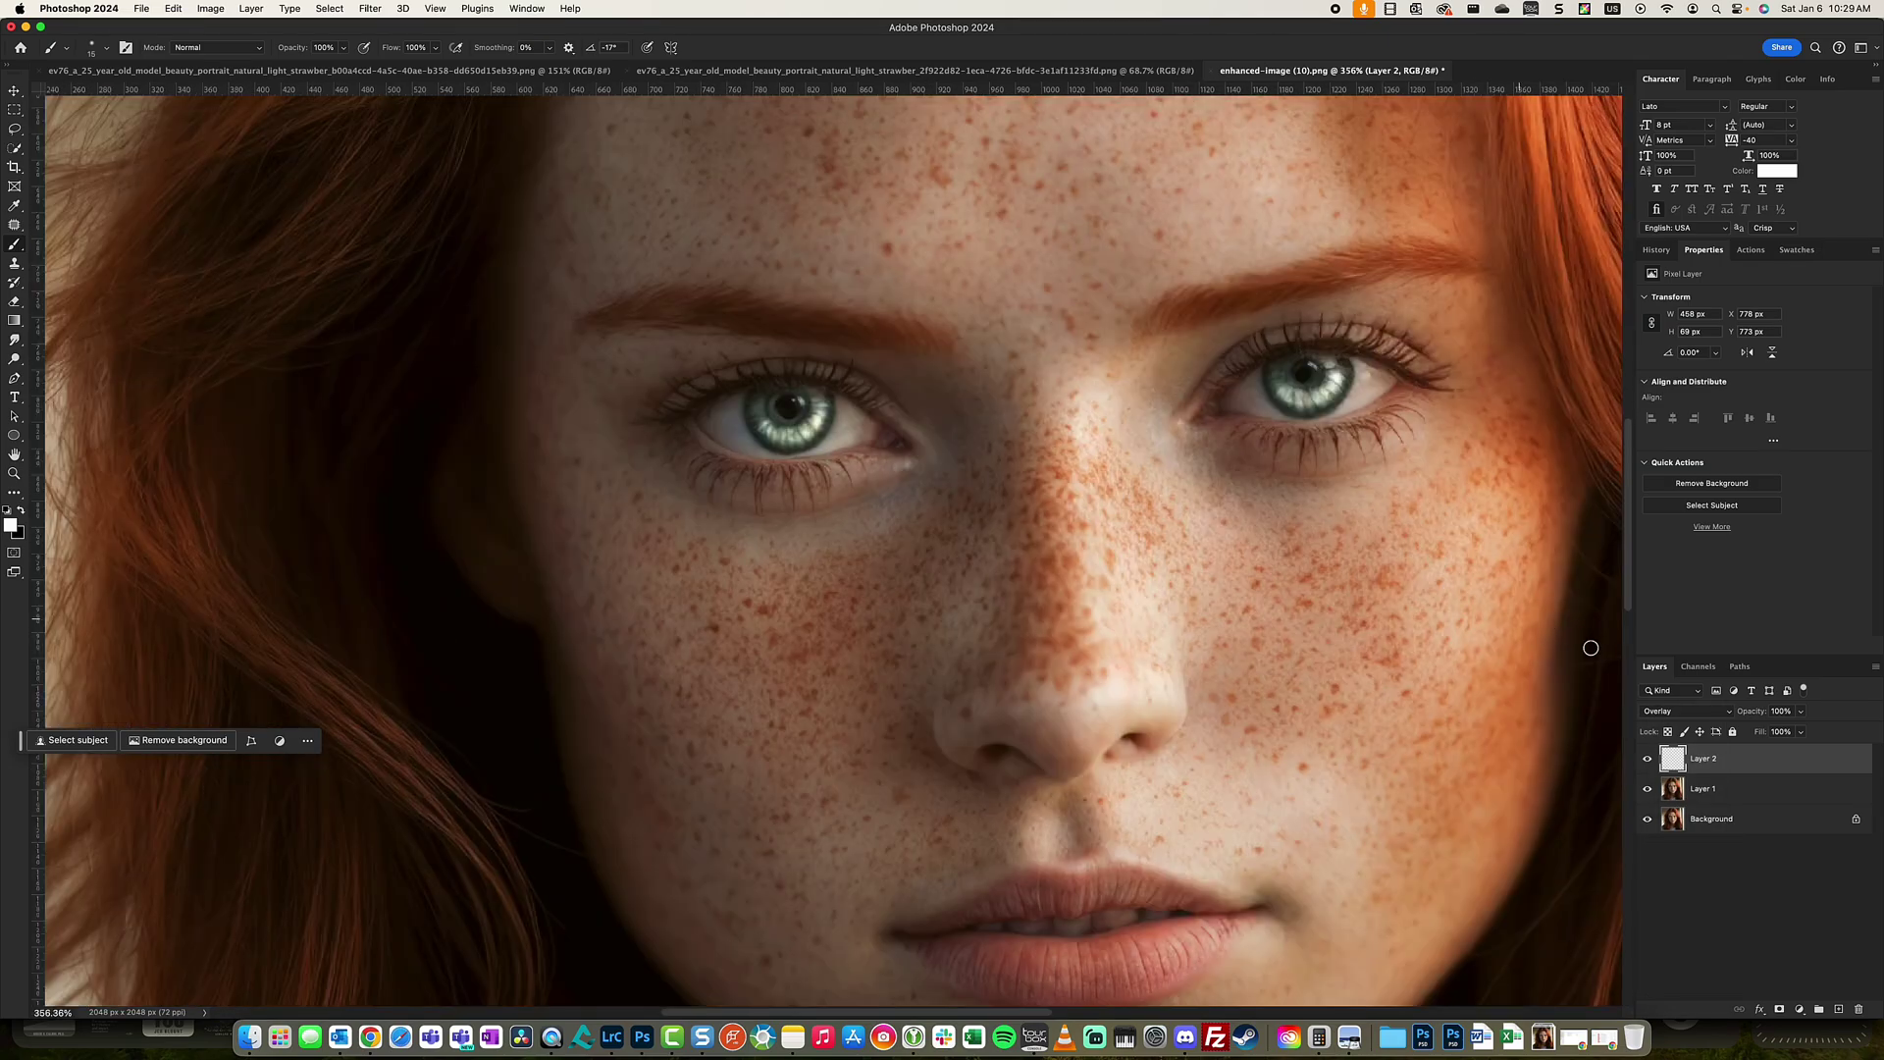
click(1680, 713)
click(1680, 713)
key(Tab)
text(0)
key(Return)
text(30)
key(Return)
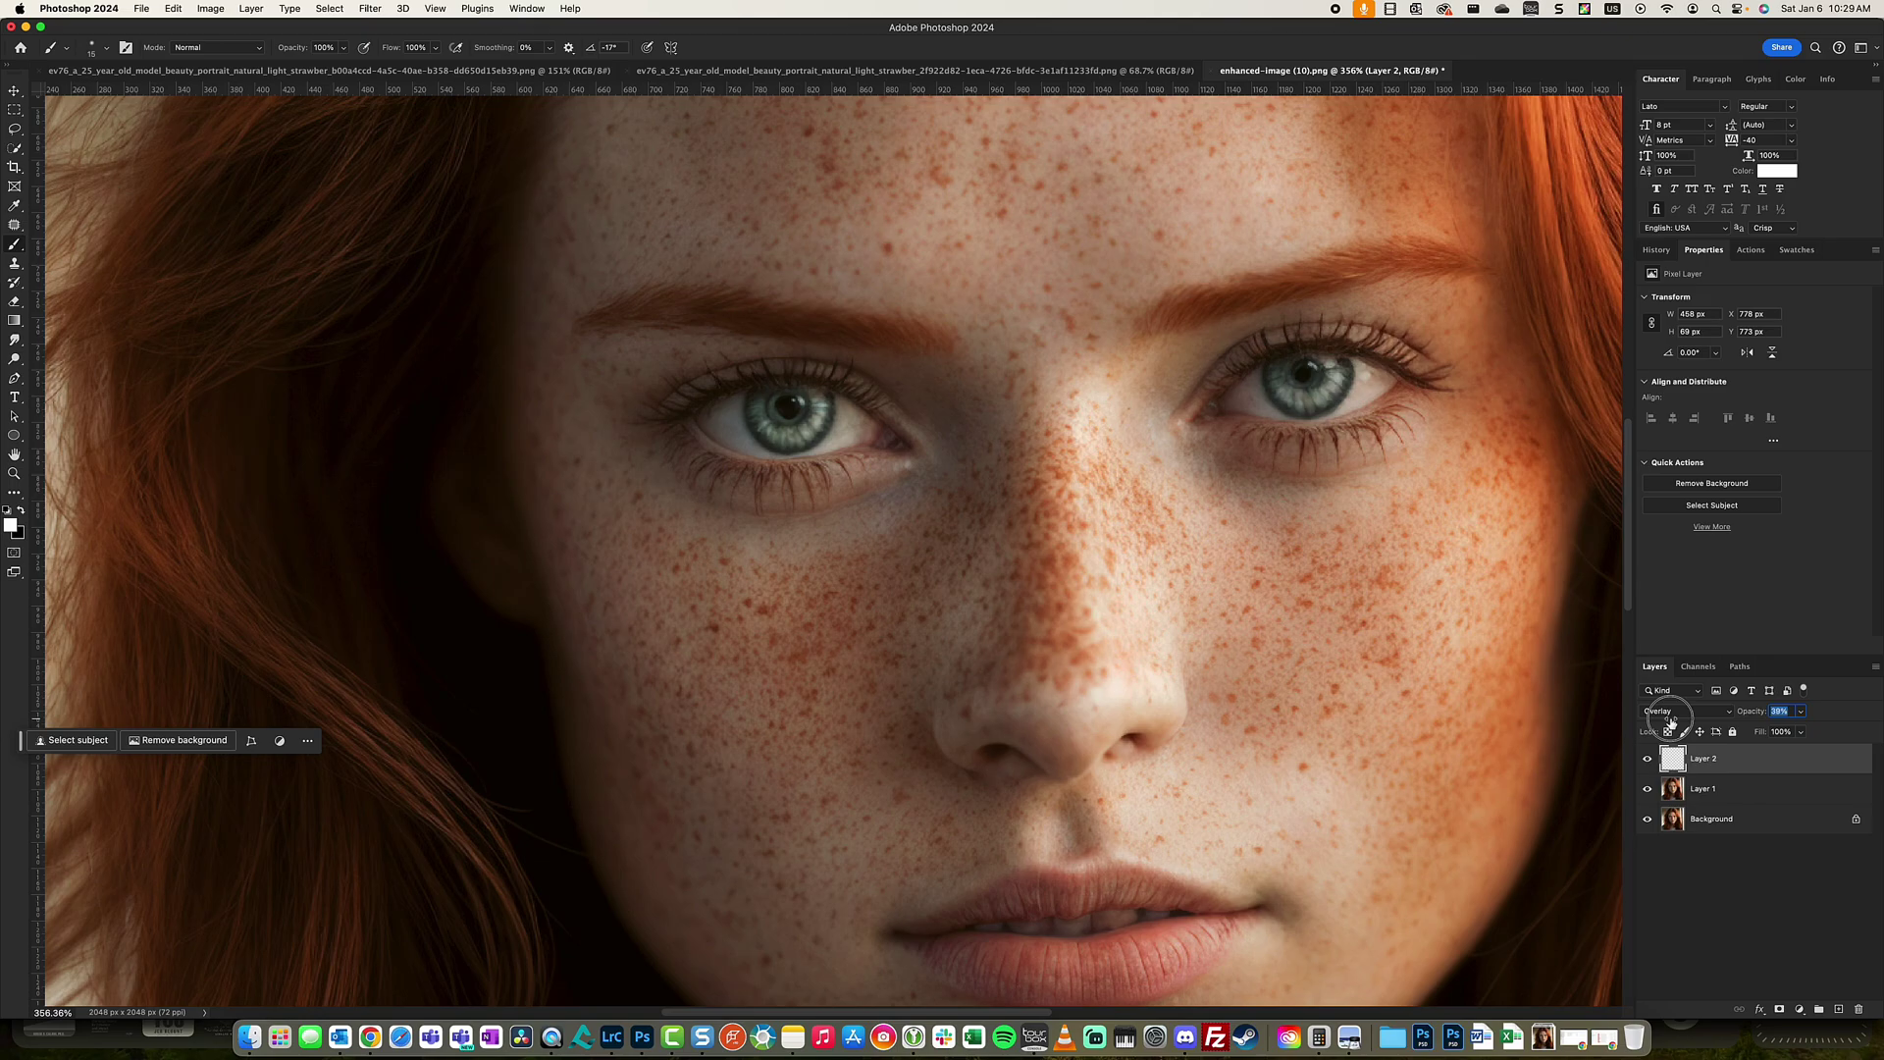
text(33)
key(Return)
Step: Fit the image on screen and select Layer 1 for retouching
key(super+0)
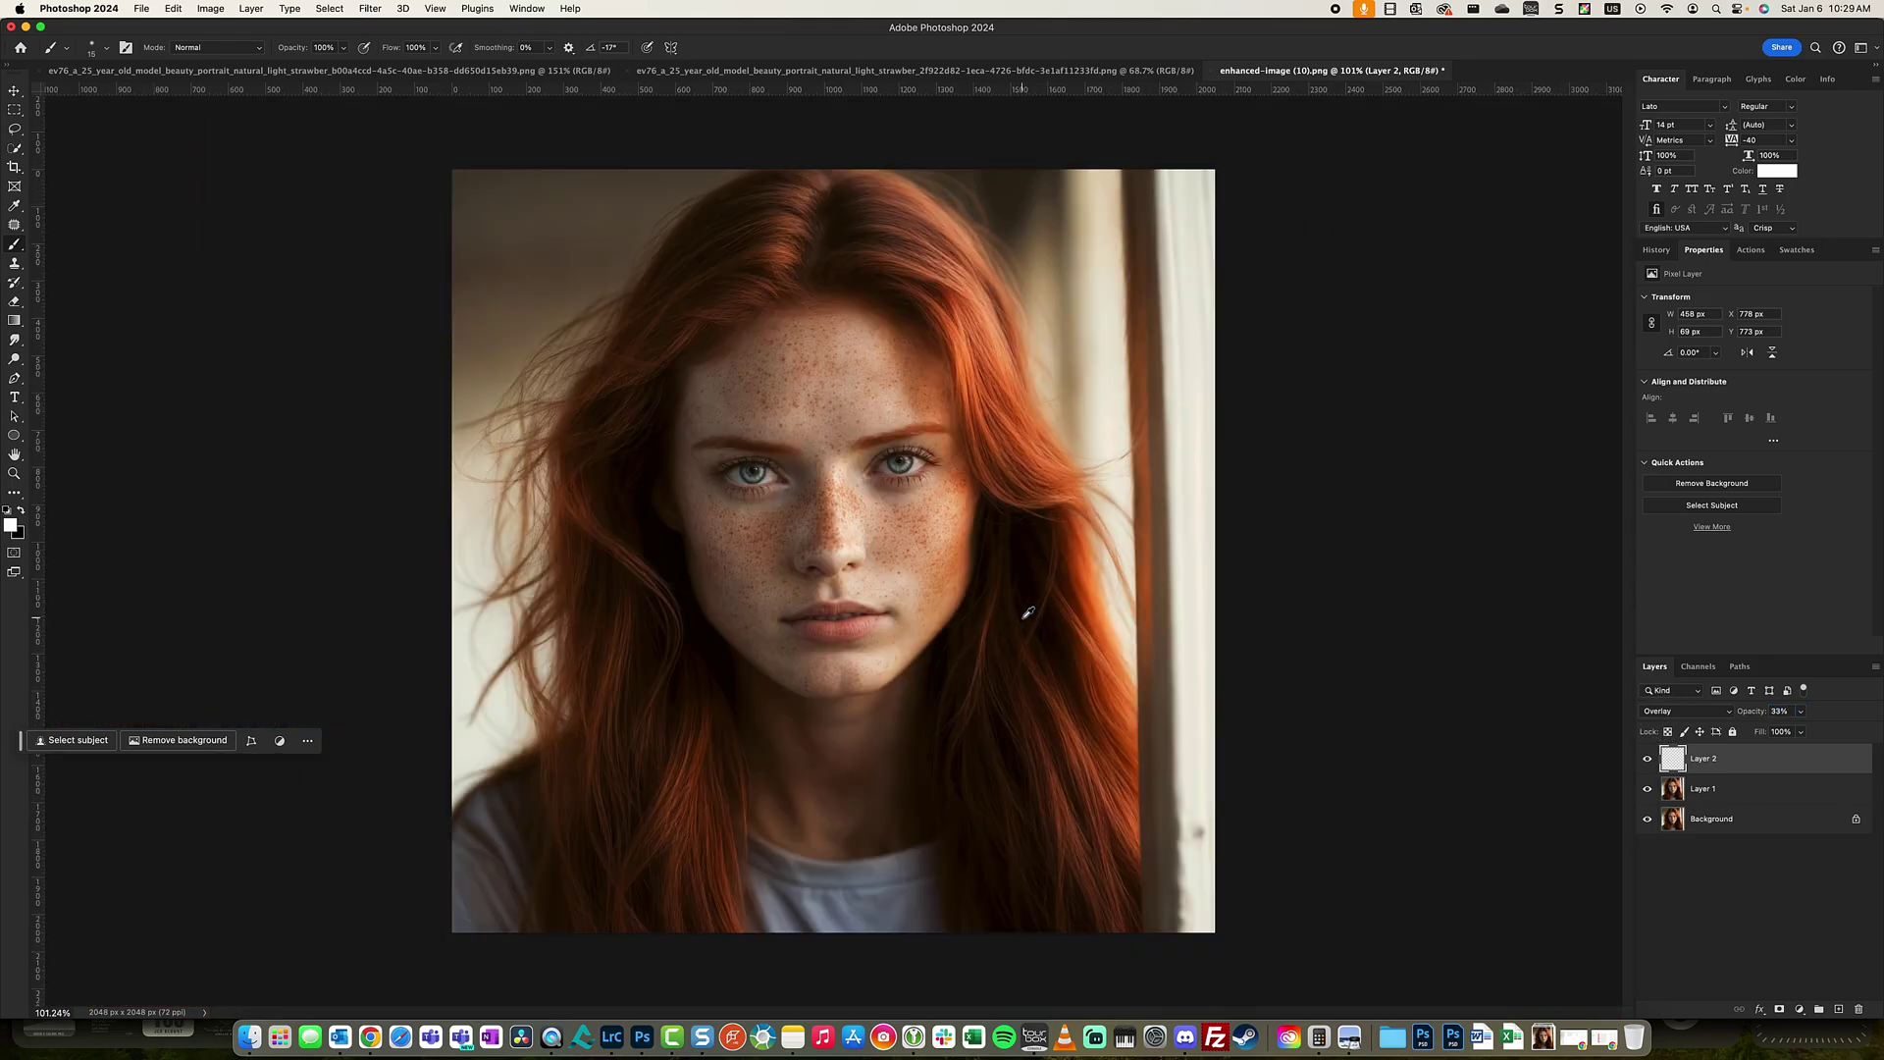
scroll(922, 589, up, 5)
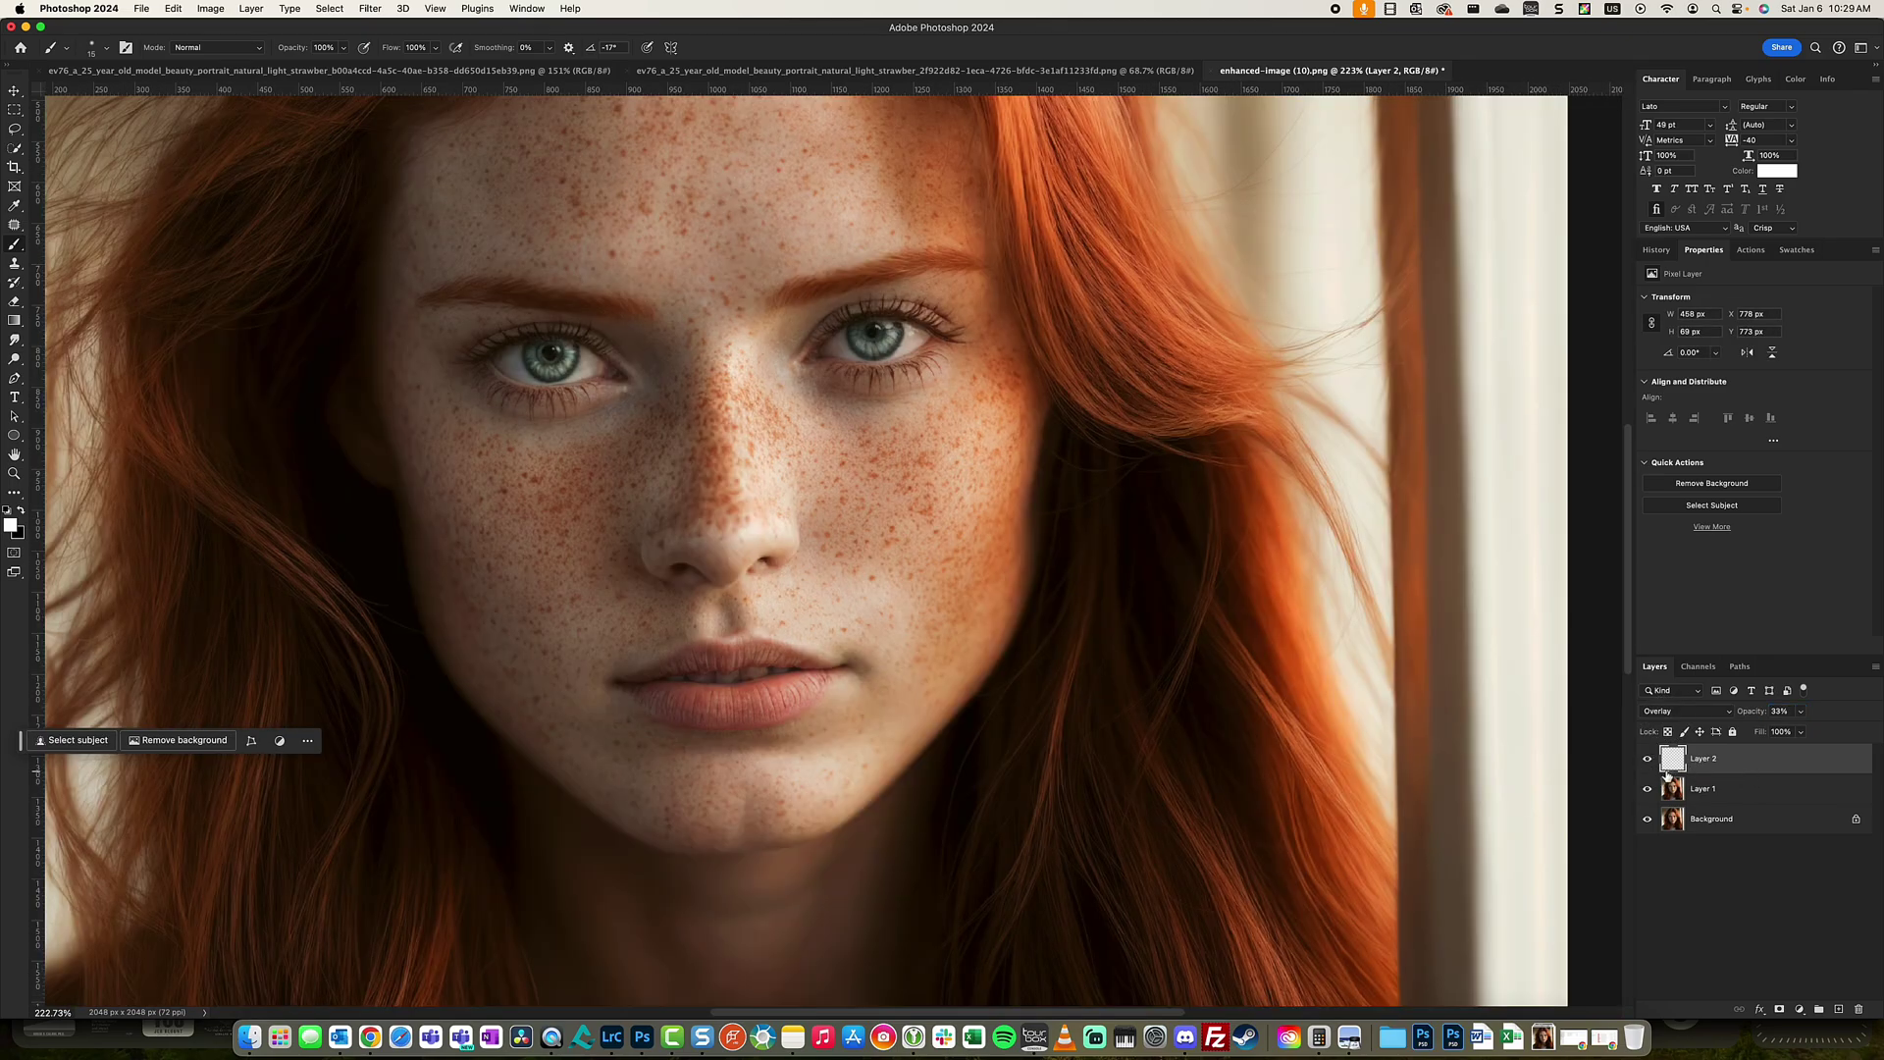
click(1747, 790)
drag(708, 559, 1003, 667)
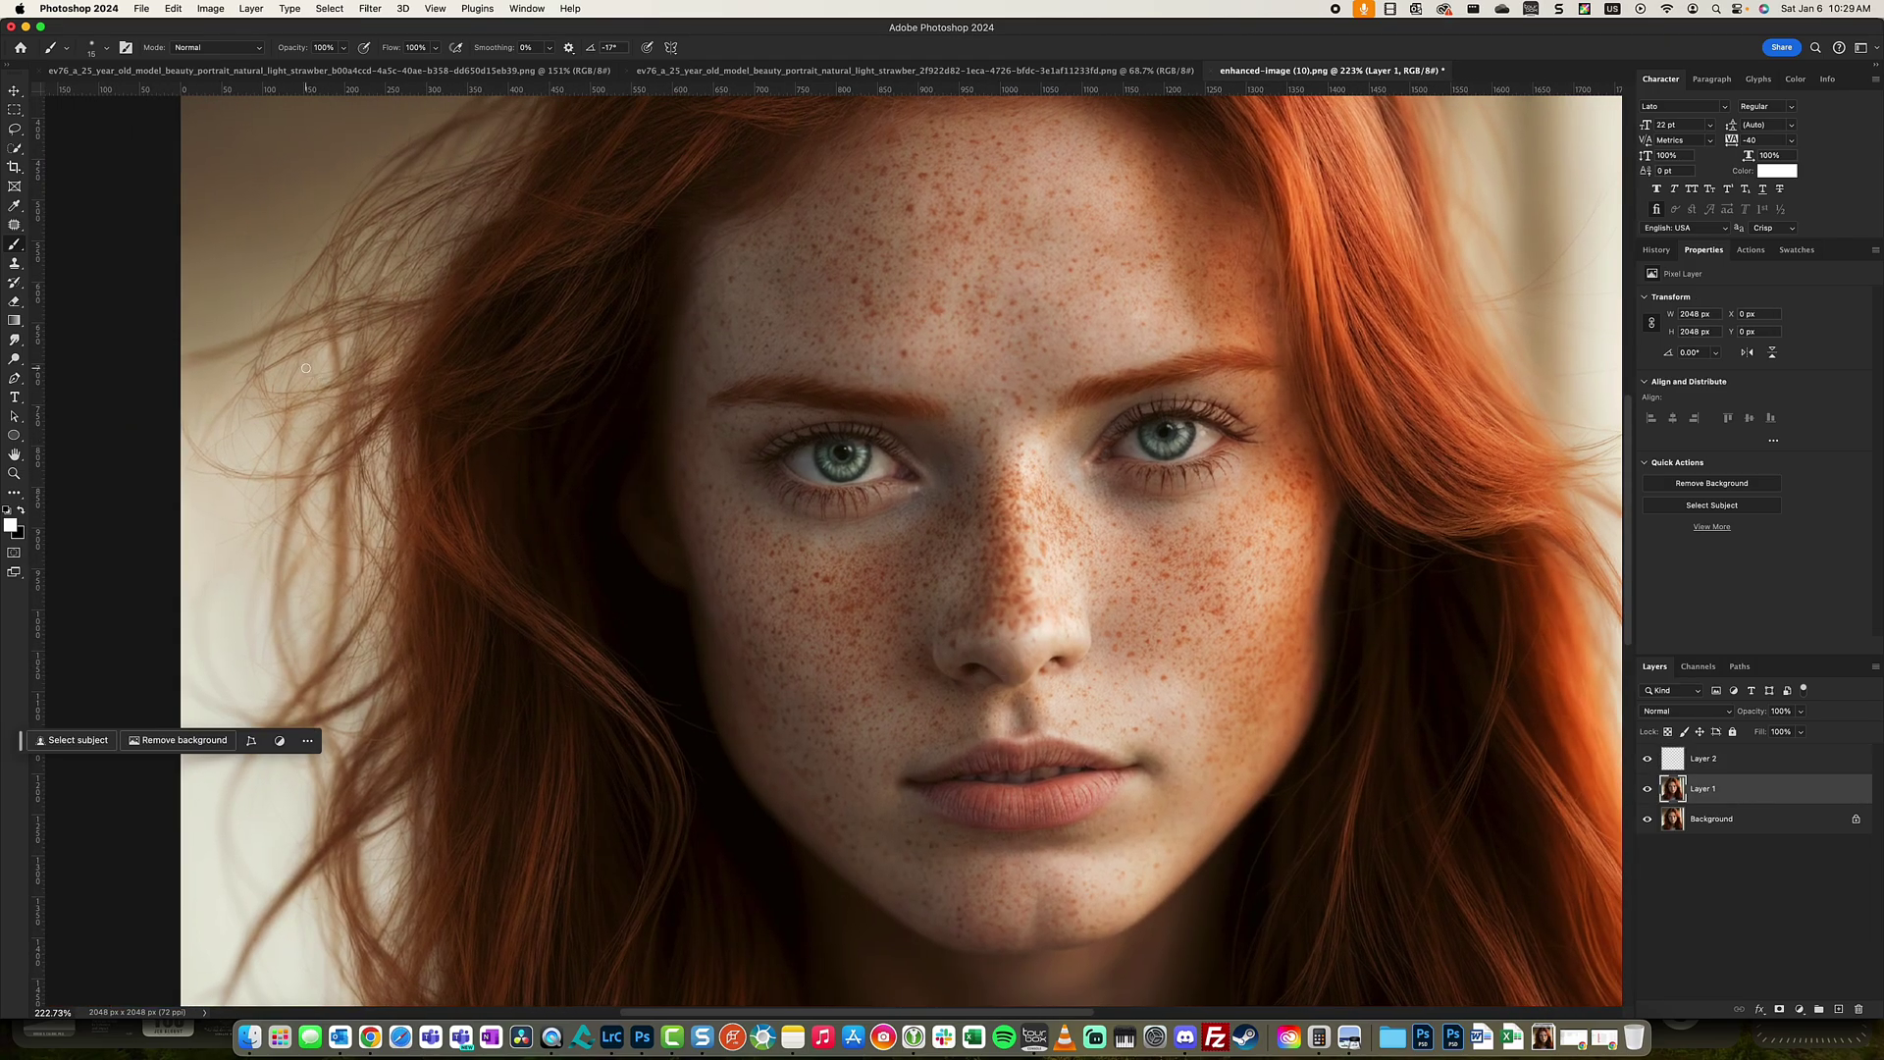
Step: Open Filter > Liquify and reshape the chin contour
click(321, 7)
mouse_move(367, 7)
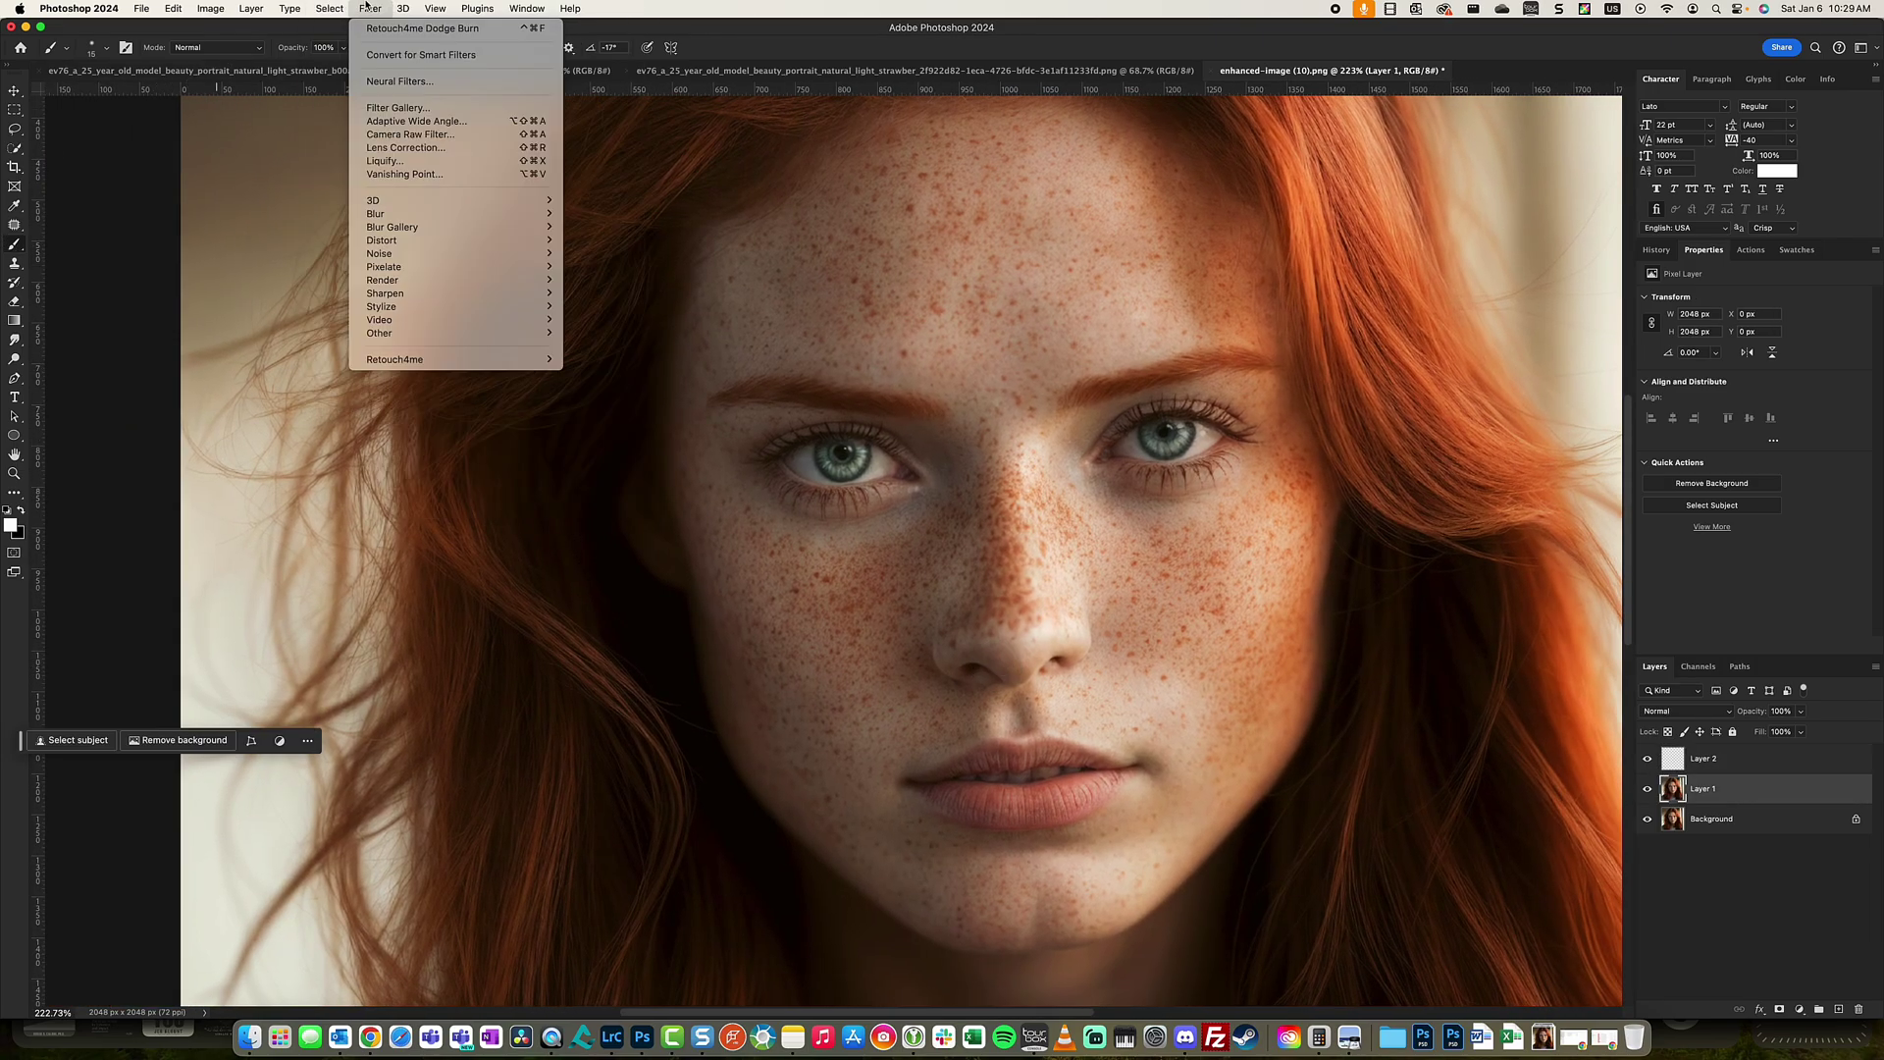
click(400, 162)
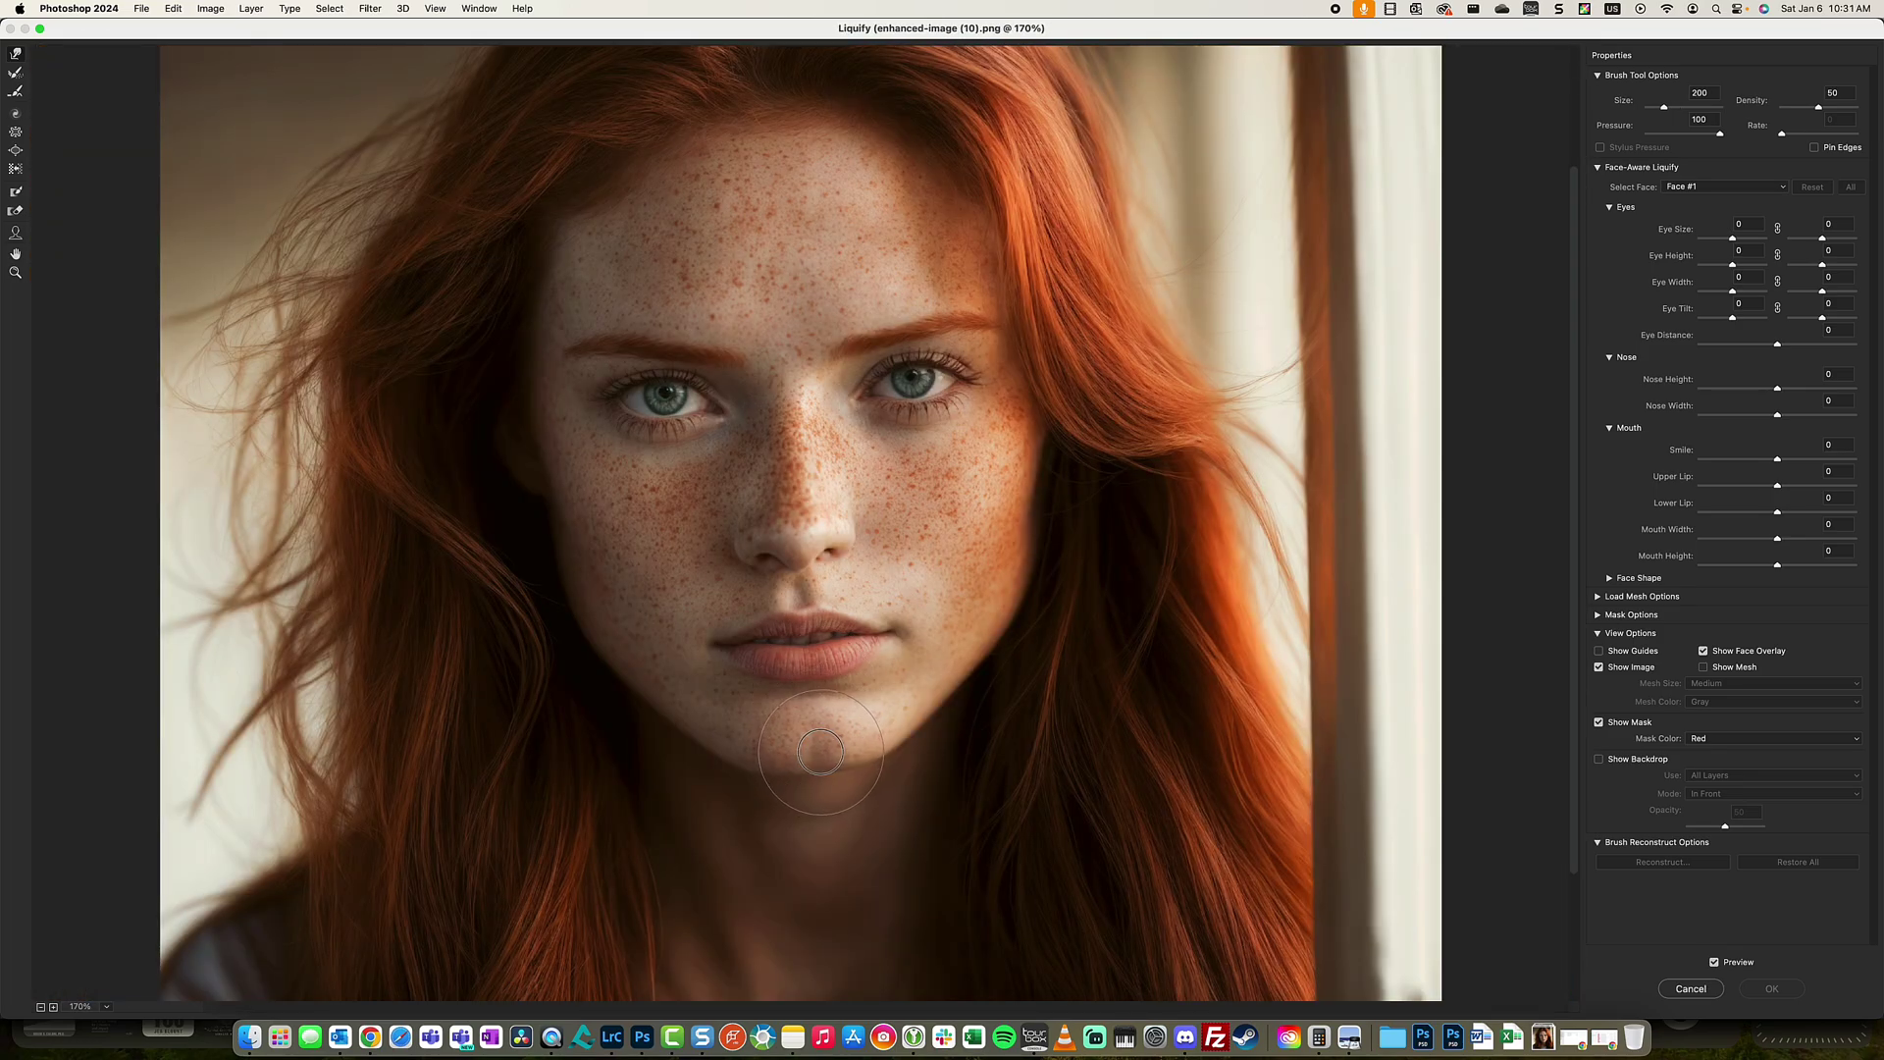
drag(817, 754, 829, 775)
key(bracketleft)
key(bracketleft)
key(bracketleft)
scroll(799, 515, up, 3)
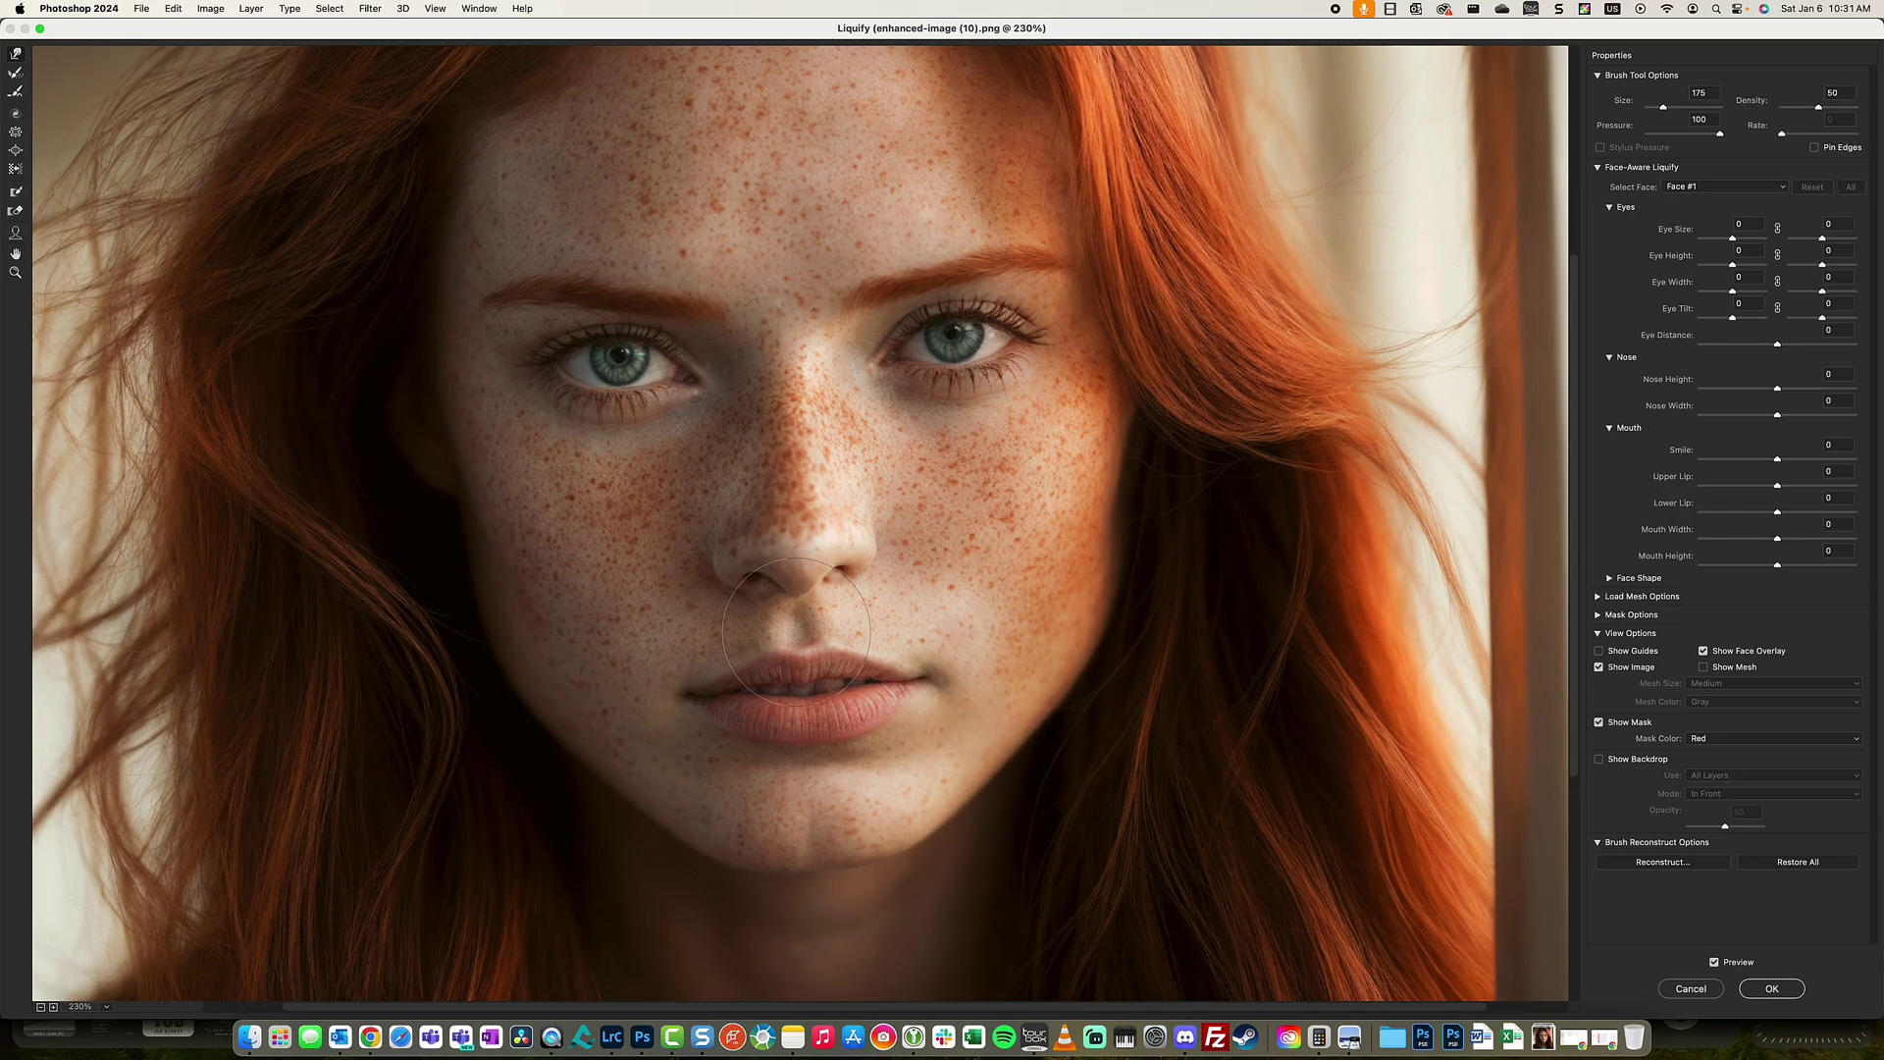
key(bracketleft)
key(bracketleft)
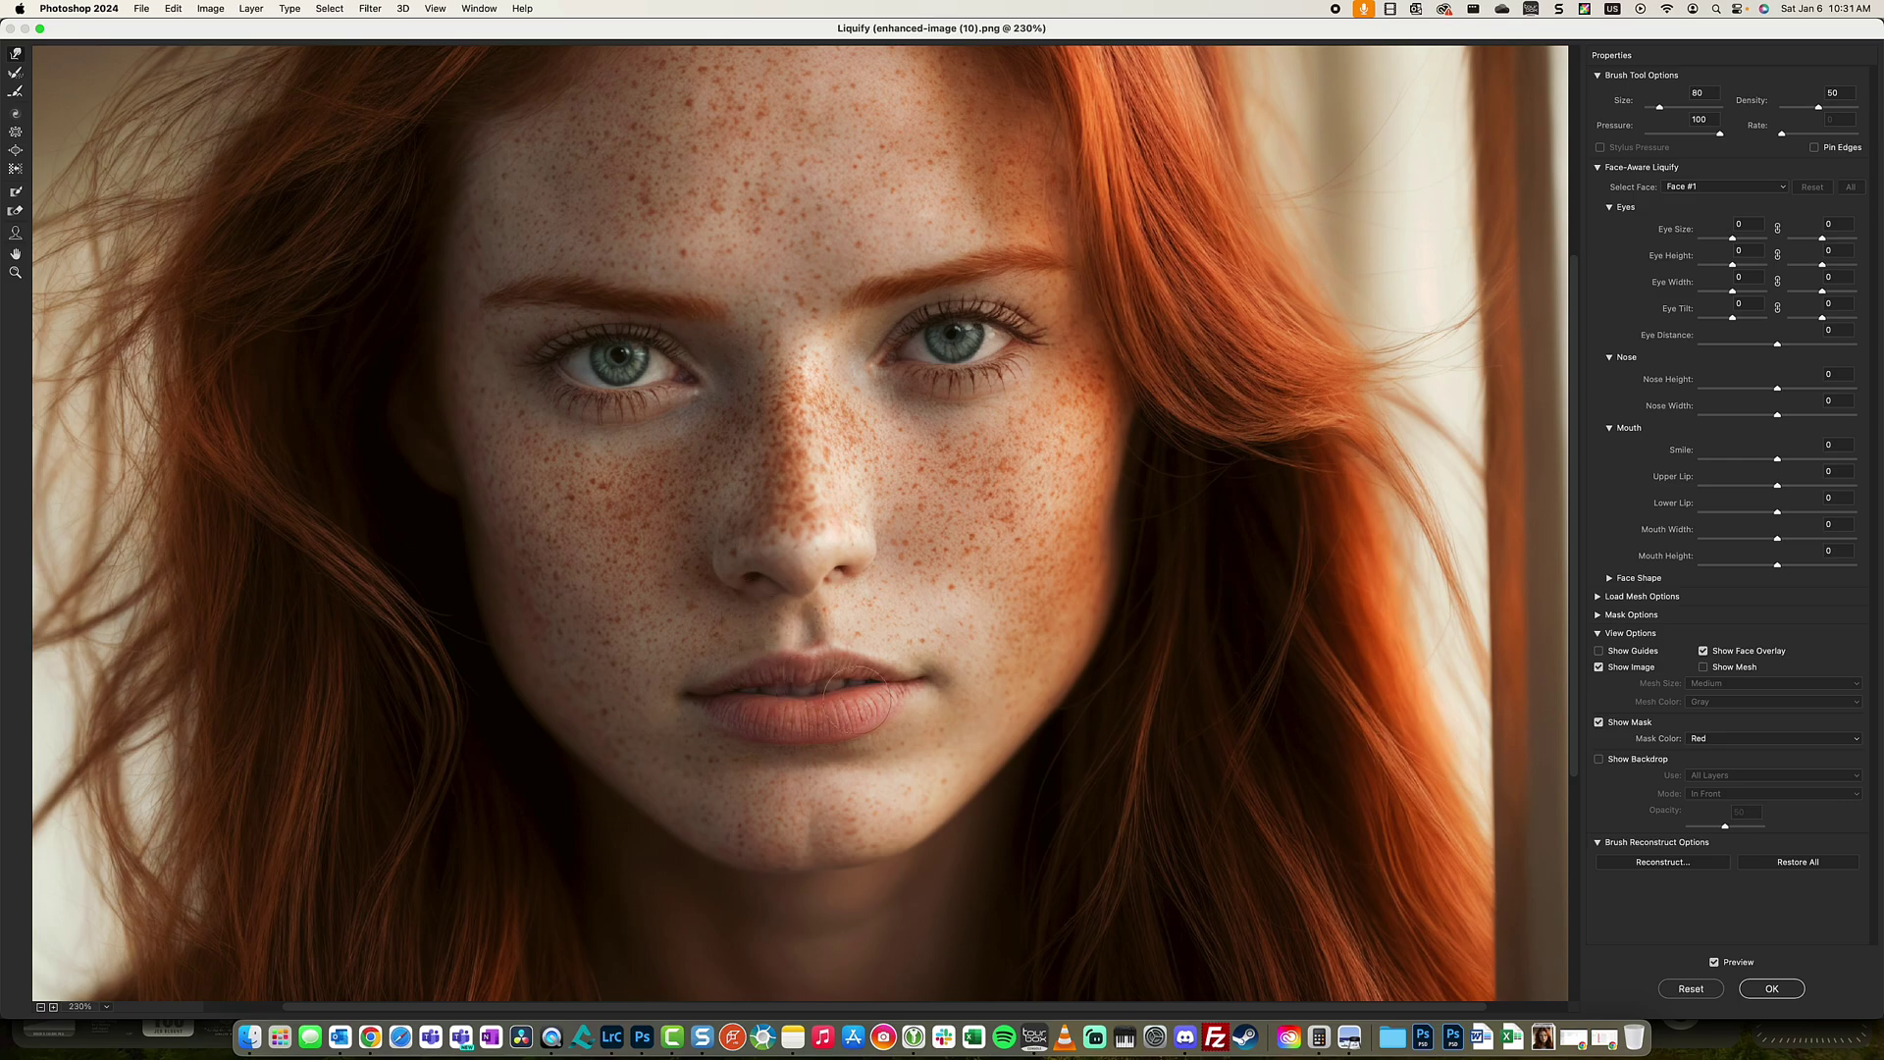
Step: Refine the lips and mouth with a progressively smaller warp brush
key(bracketright)
key(bracketright)
key(bracketright)
key(bracketleft)
key(bracketleft)
key(bracketleft)
key(bracketleft)
key(bracketleft)
key(bracketleft)
key(bracketleft)
key(bracketleft)
key(bracketleft)
key(bracketleft)
key(bracketleft)
key(bracketleft)
scroll(811, 727, up, 2)
scroll(812, 726, up, 3)
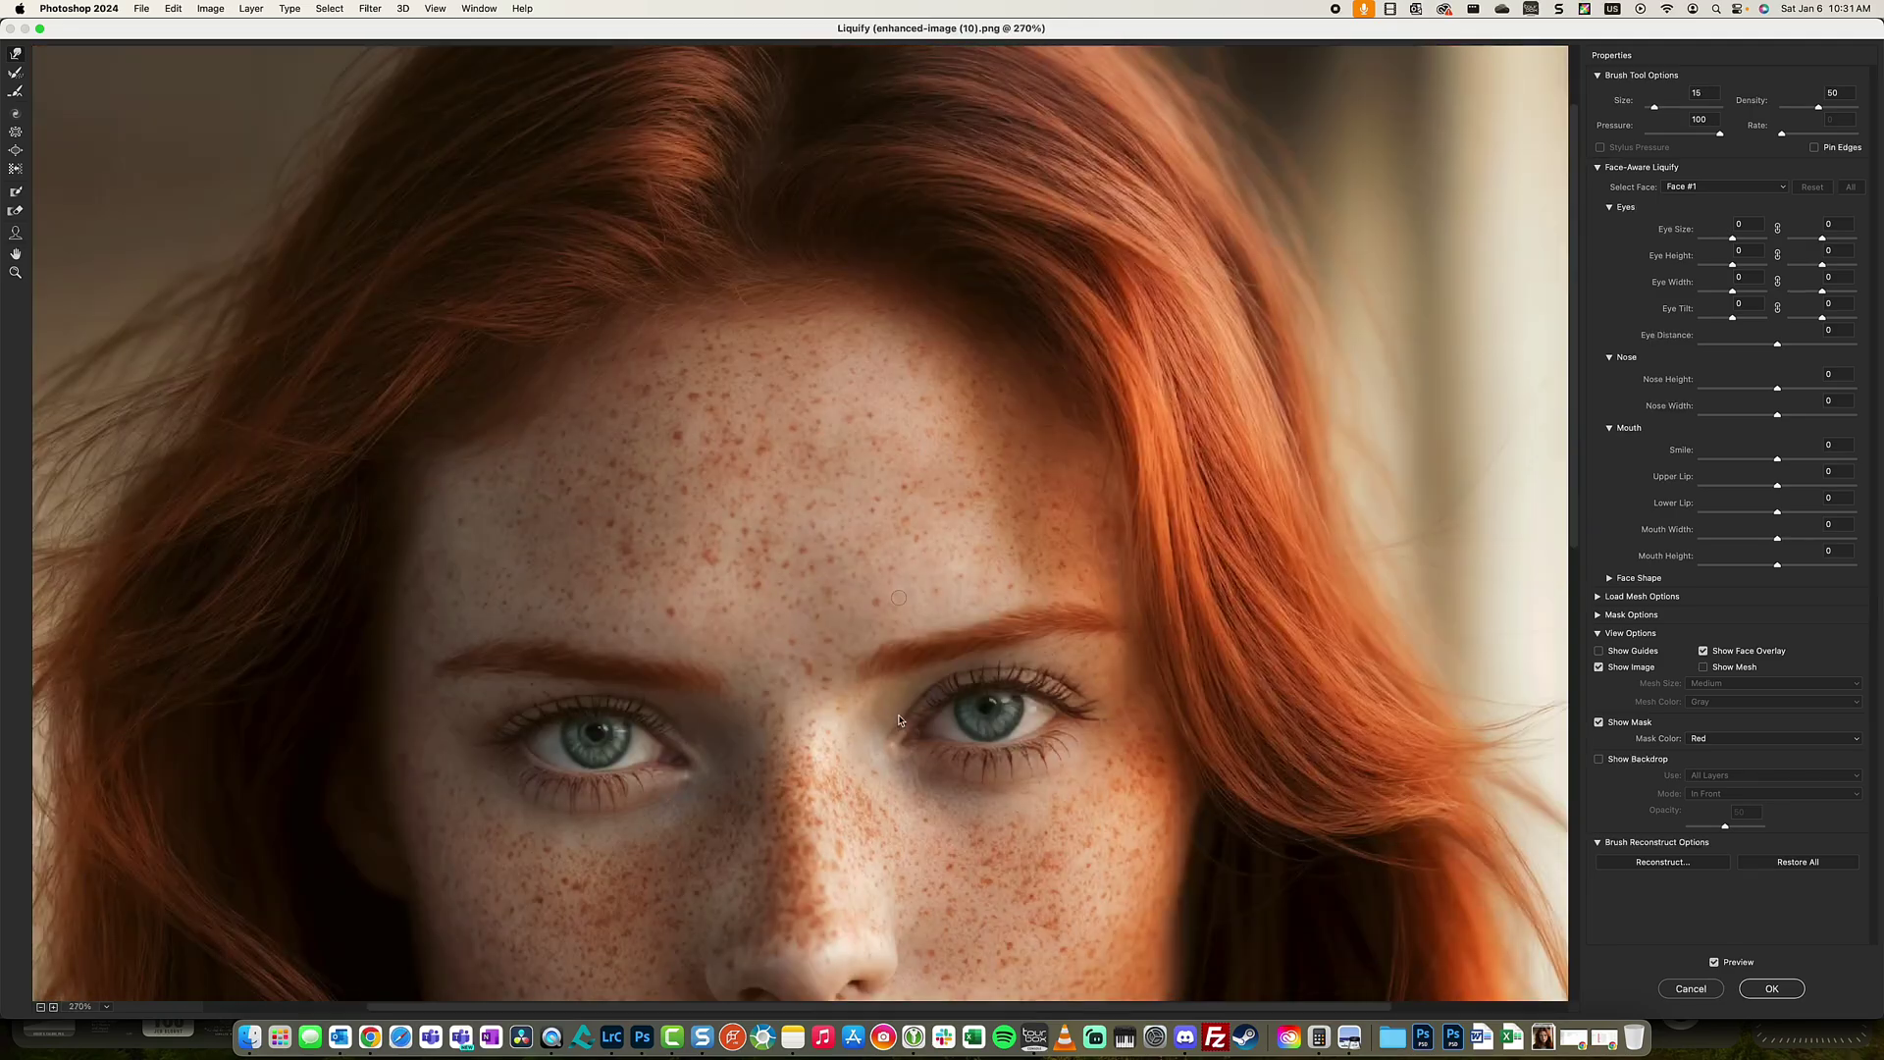
scroll(795, 687, up, 5)
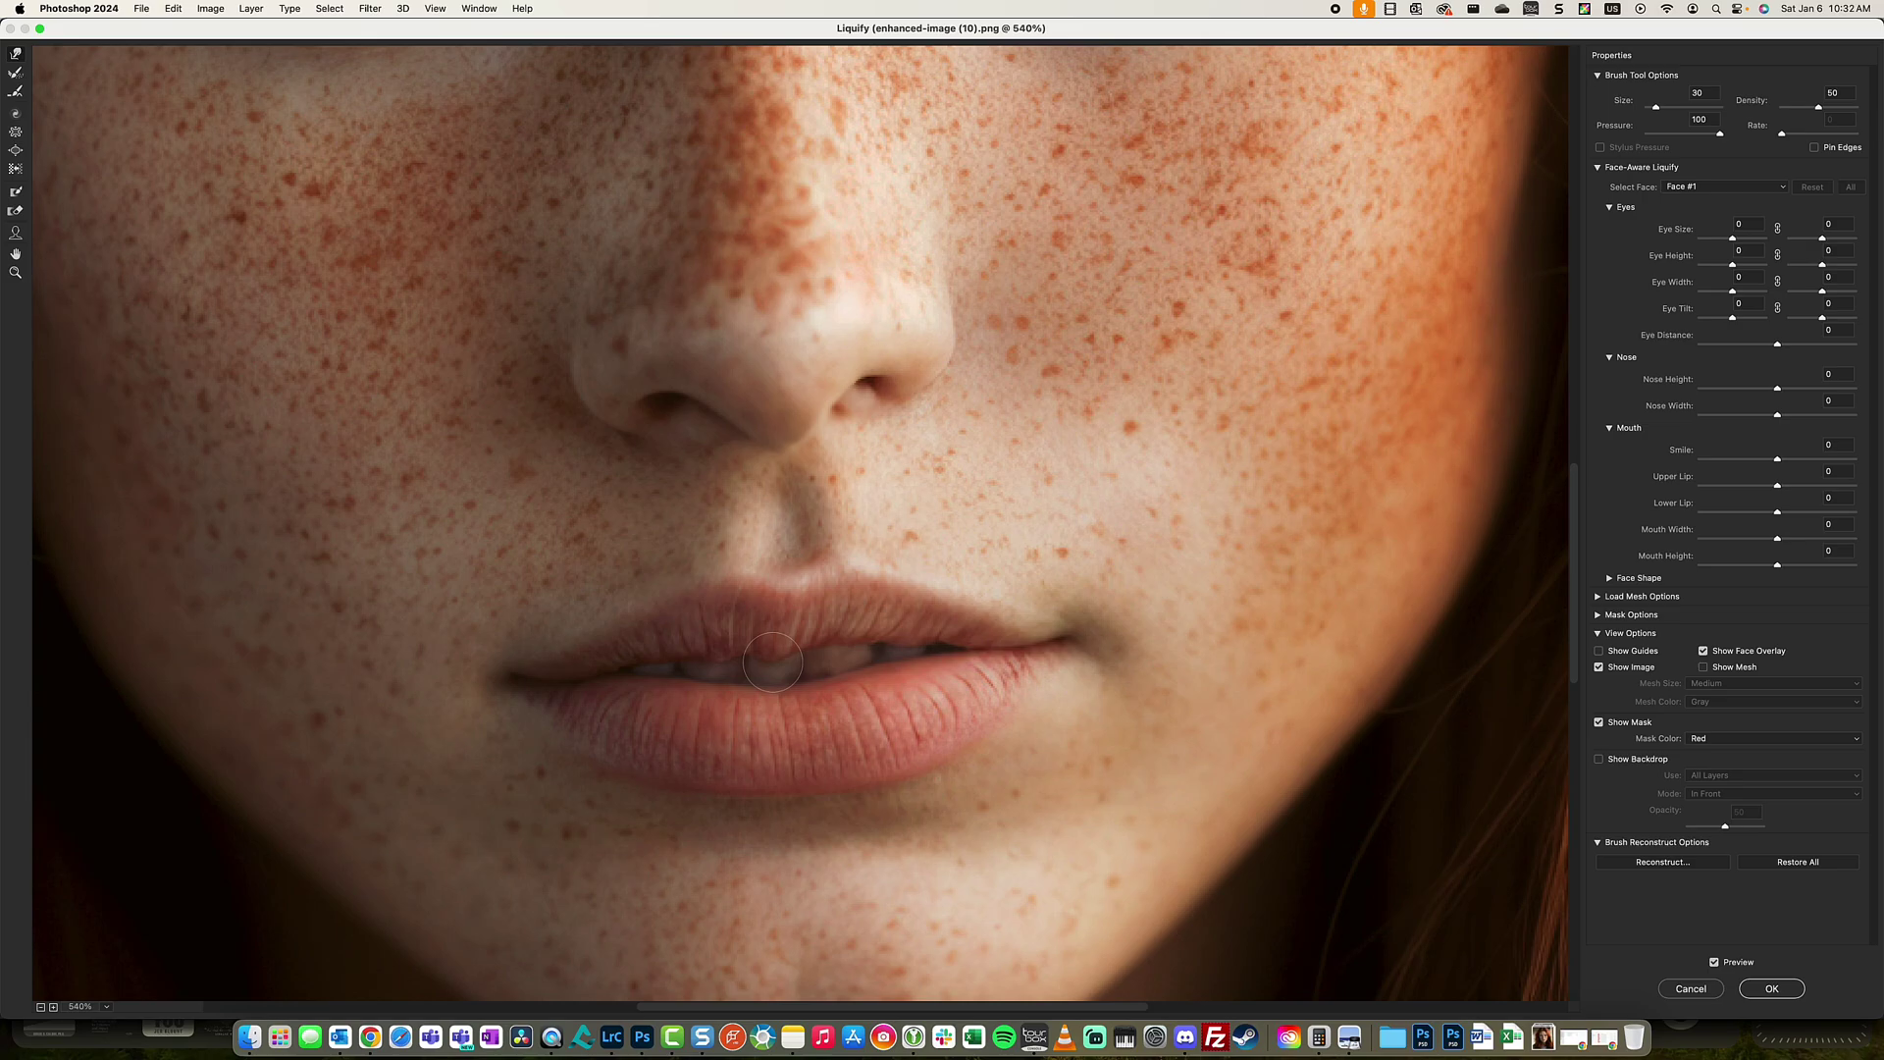
key(bracketleft)
key(bracketleft)
key(bracketleft)
key(bracketleft)
scroll(829, 645, down, 5)
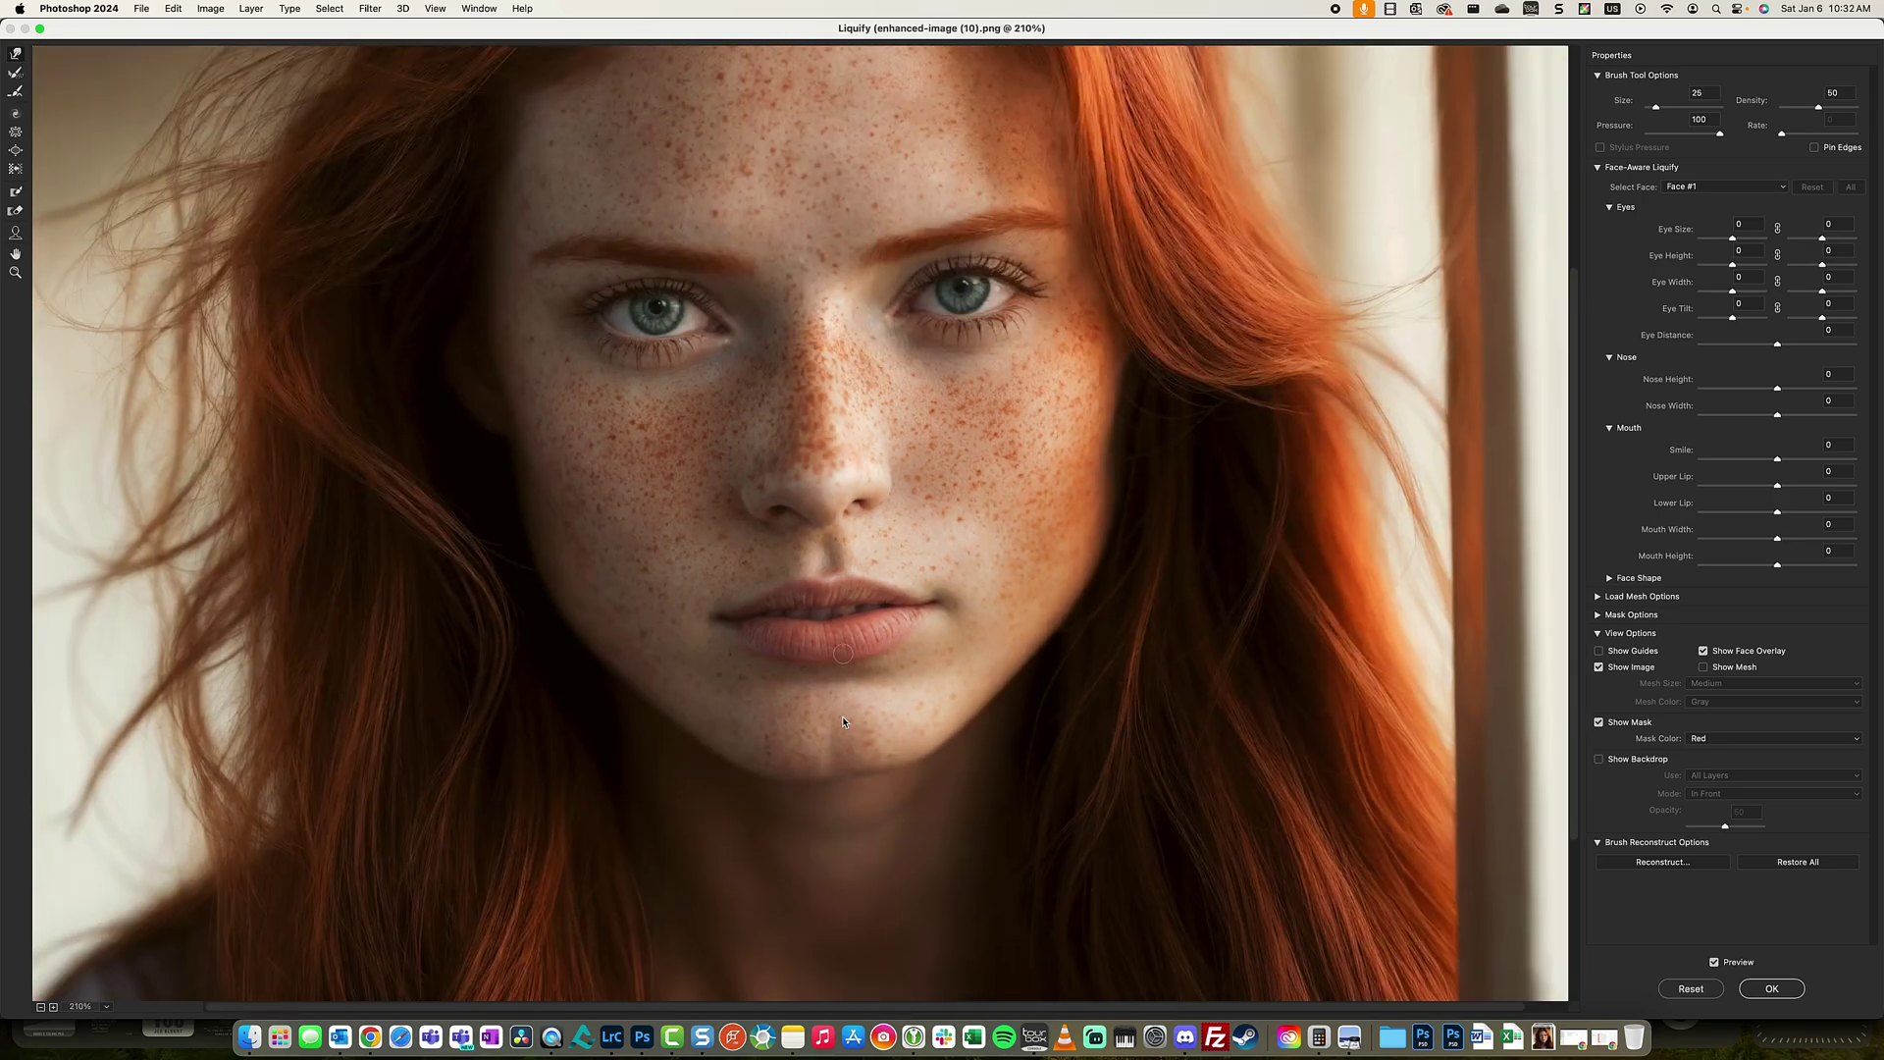
scroll(829, 638, up, 5)
scroll(824, 580, down, 3)
scroll(824, 580, up, 5)
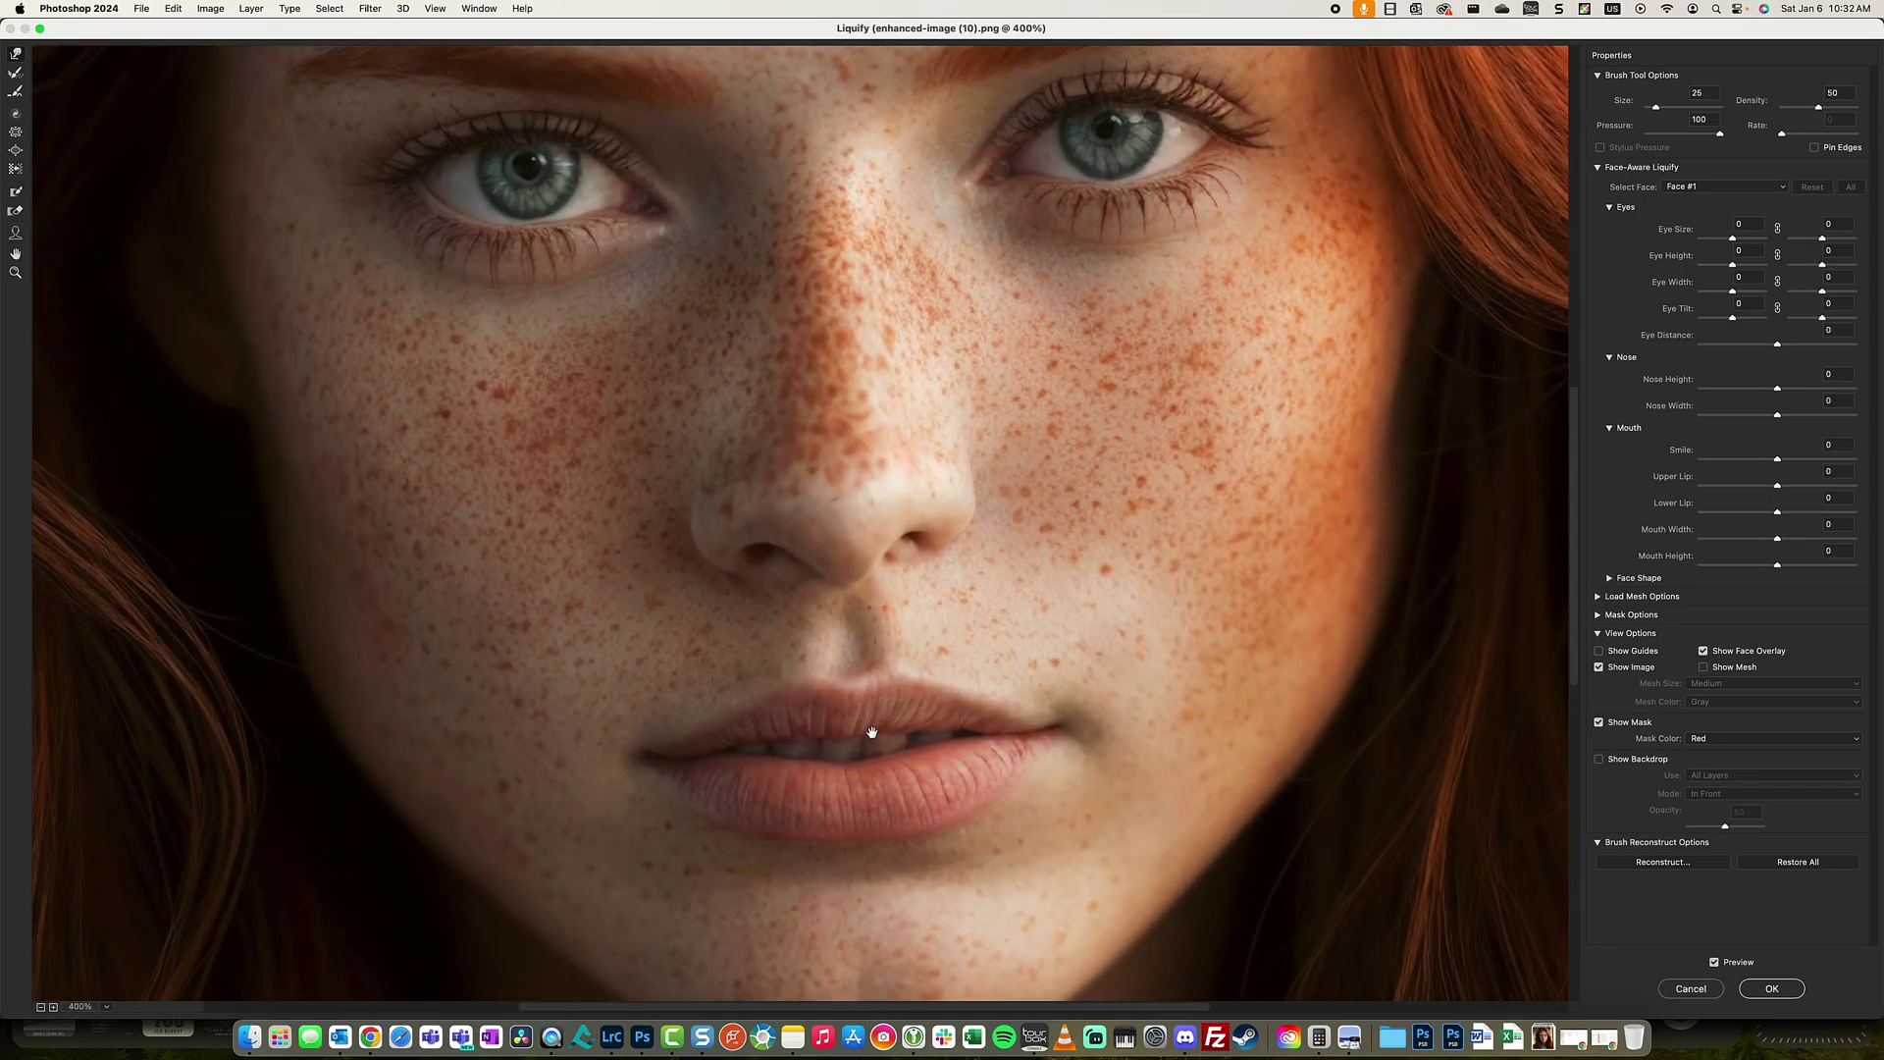
key(bracketleft)
key(super+0)
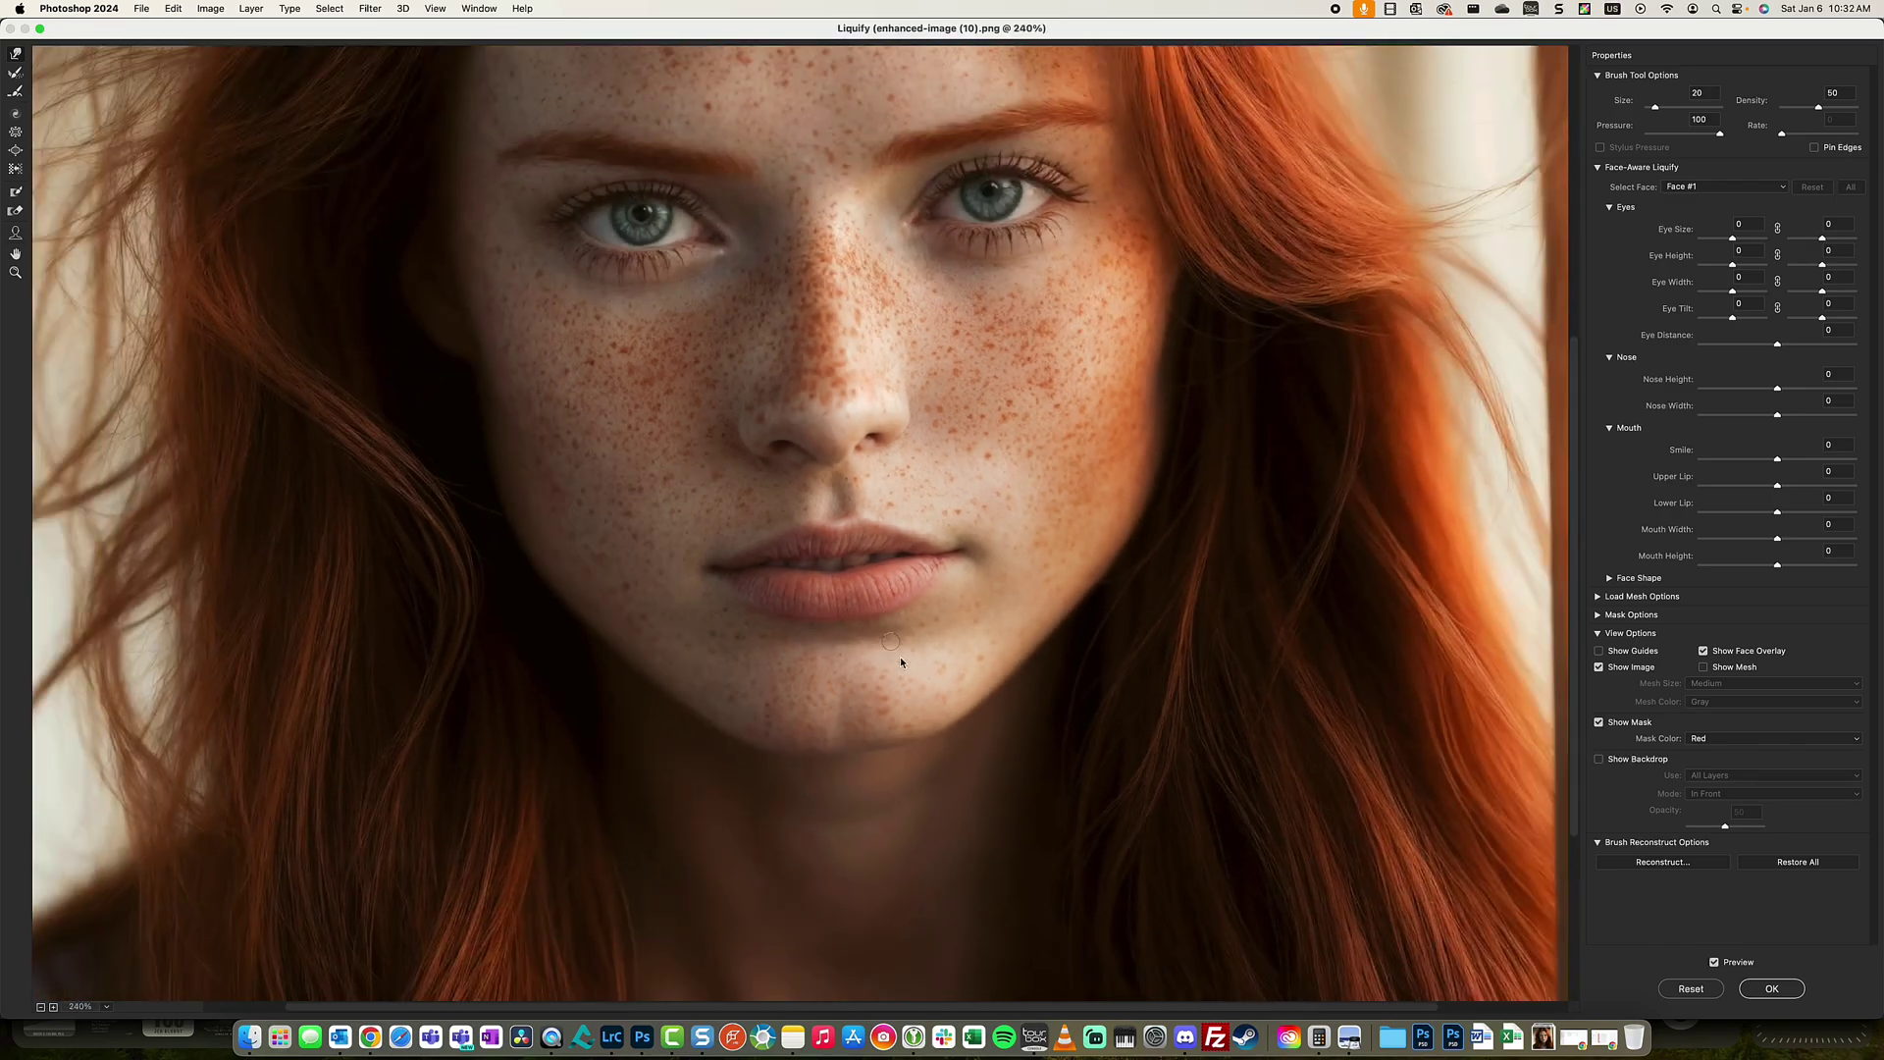
Step: Toggle Preview to compare the reshaped nose and lips, then apply Liquify
click(1715, 963)
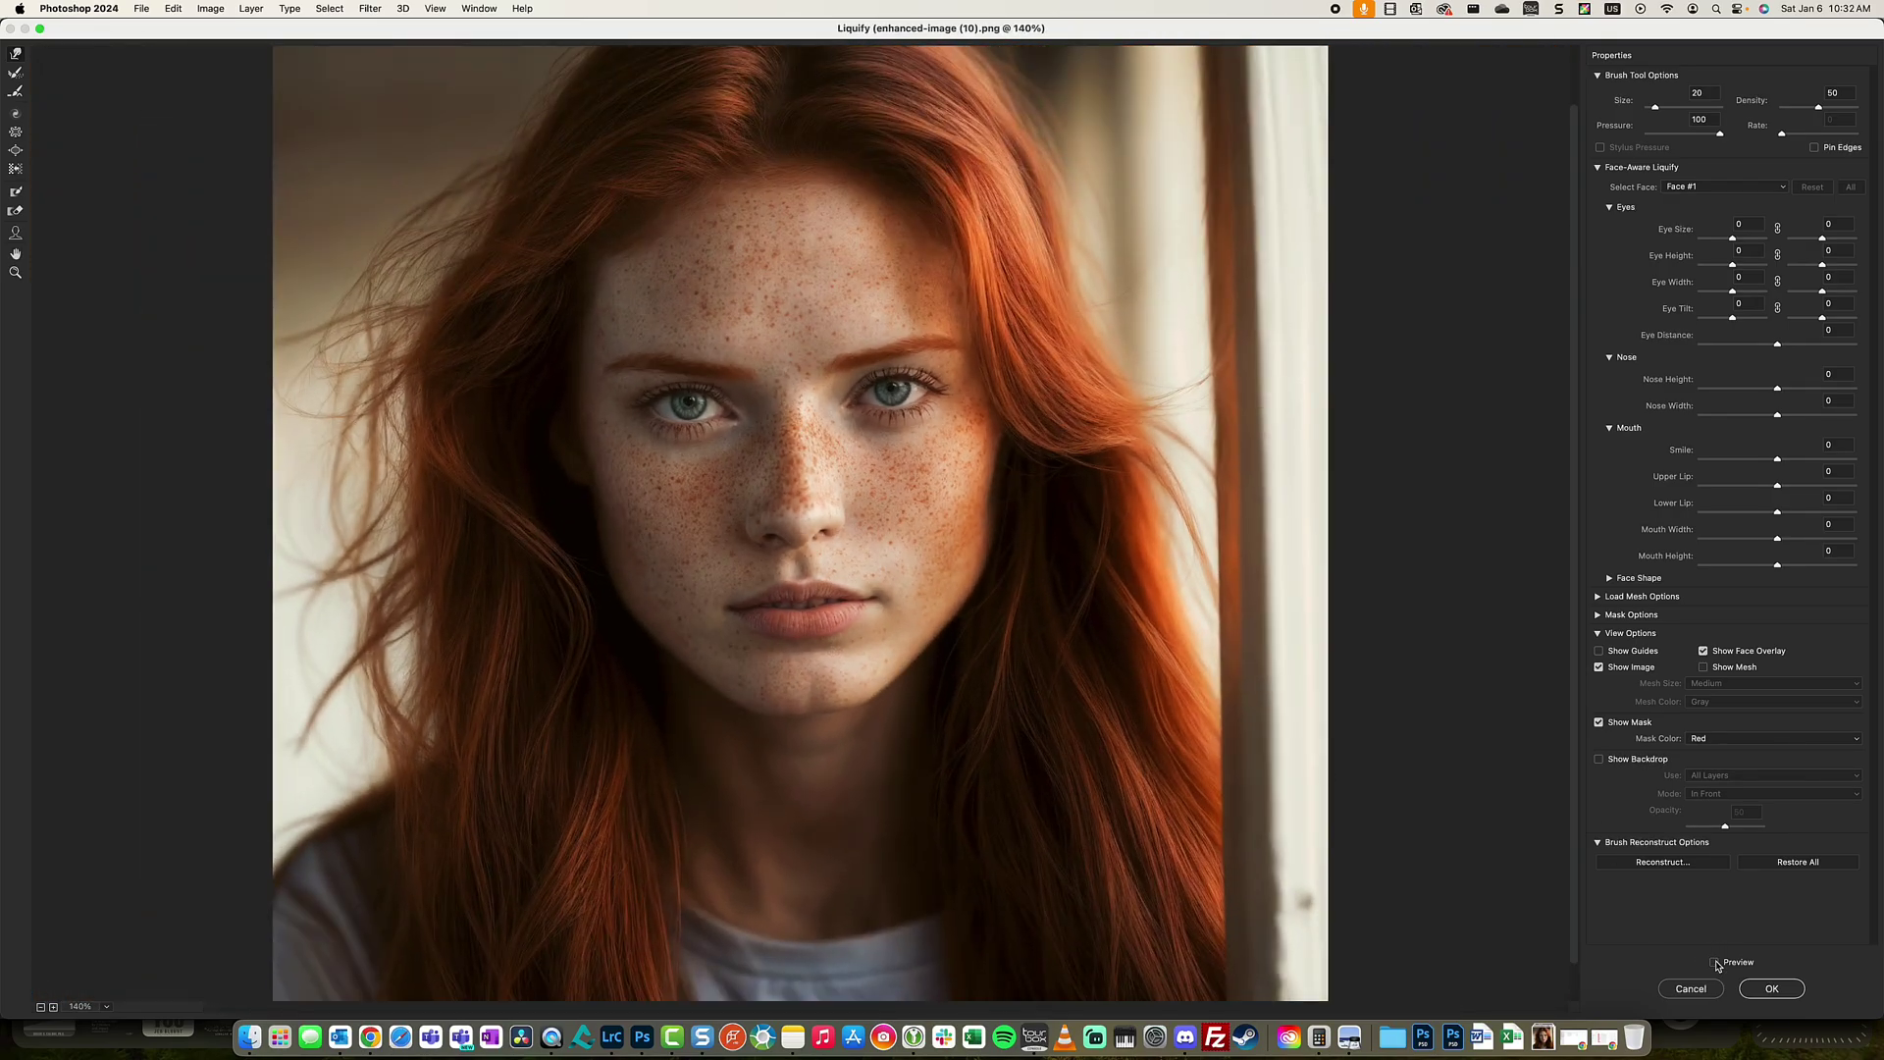
click(1714, 962)
click(1715, 963)
click(1714, 963)
click(1767, 988)
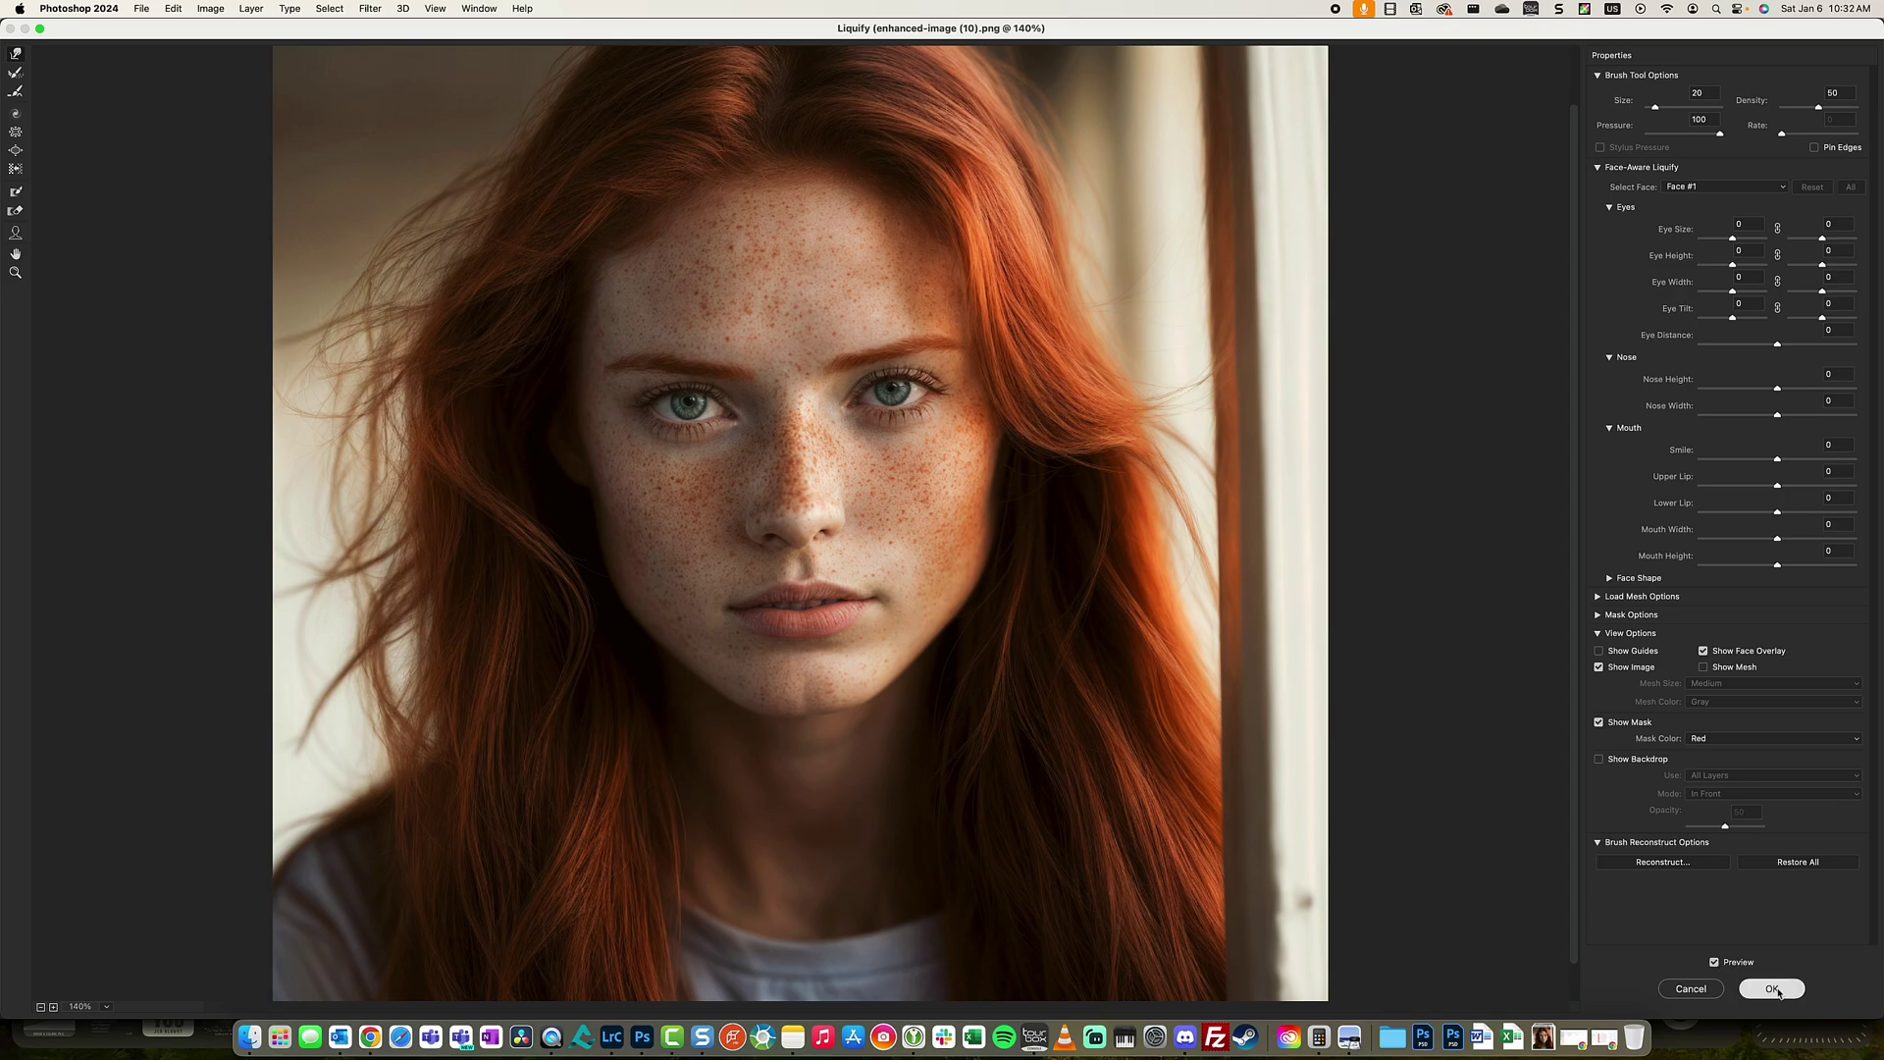
Step: Run the '3 layer FS' action to build Hi, Medium and Low pass layers
scroll(906, 618, up, 5)
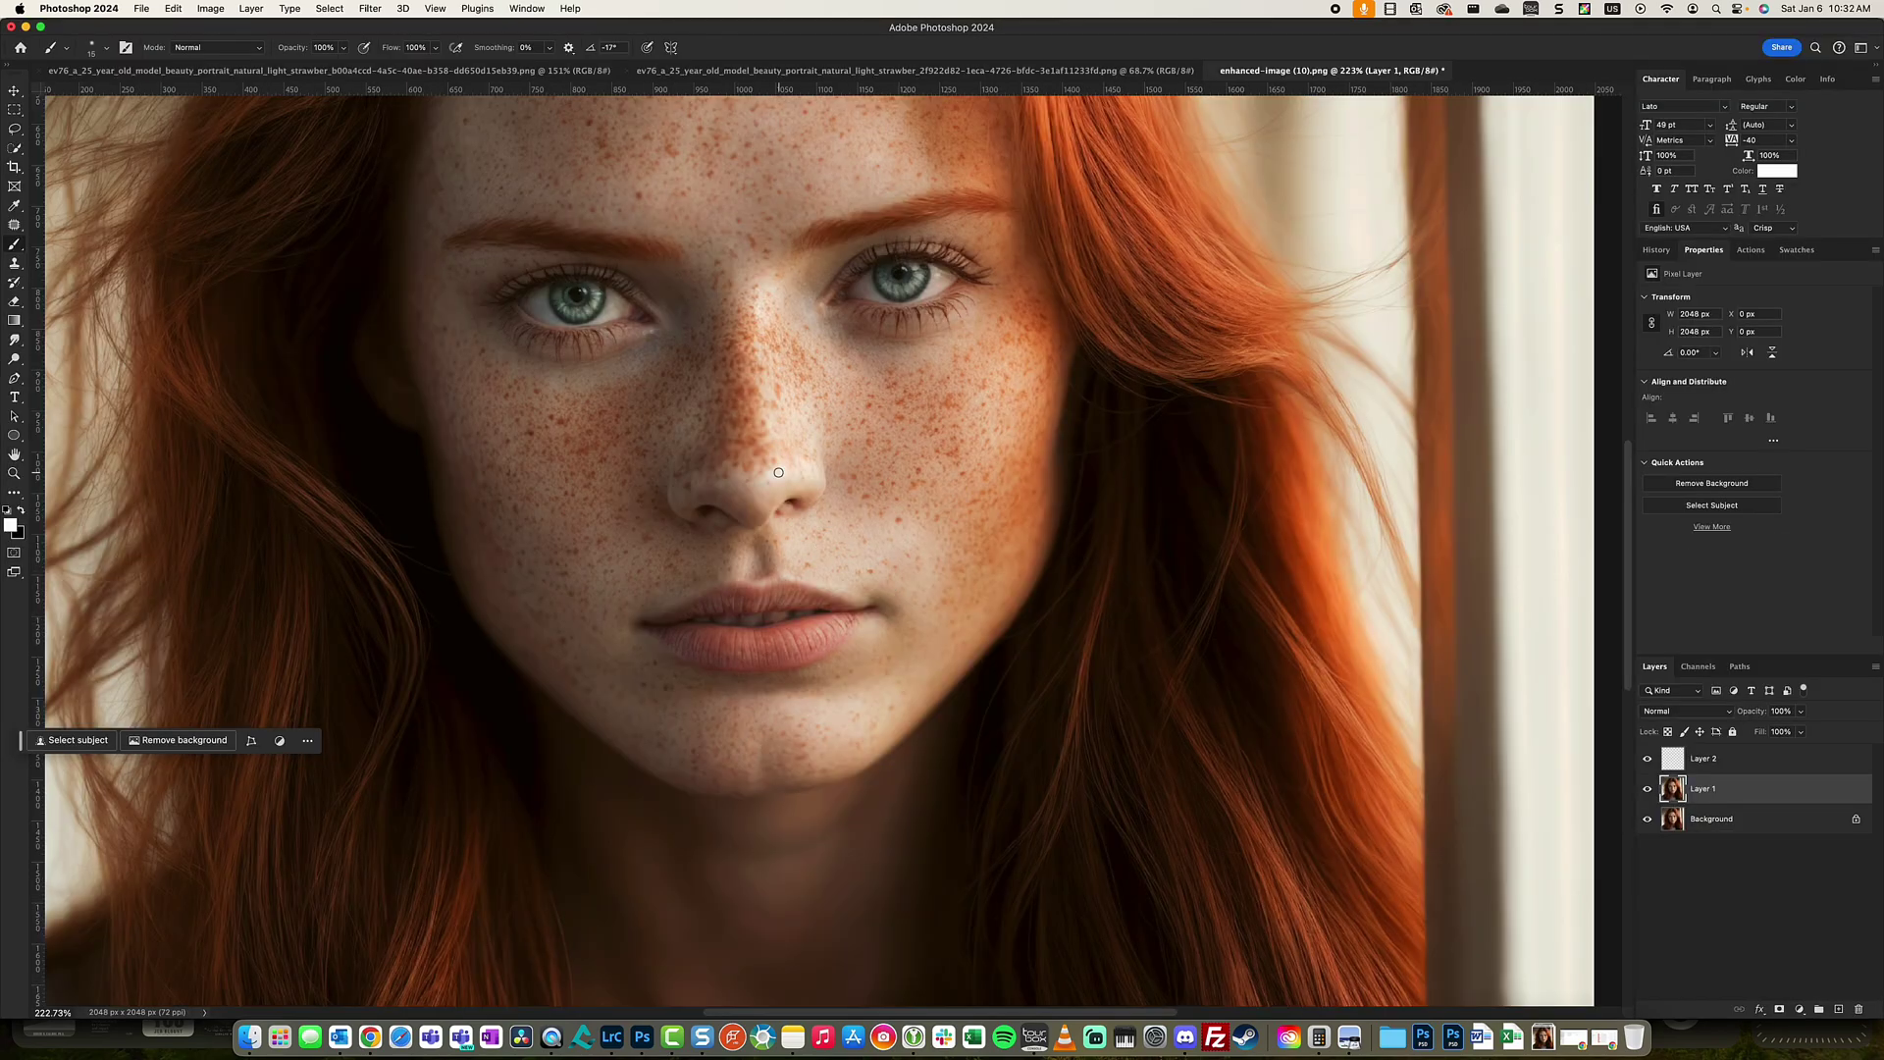
drag(791, 412, 859, 534)
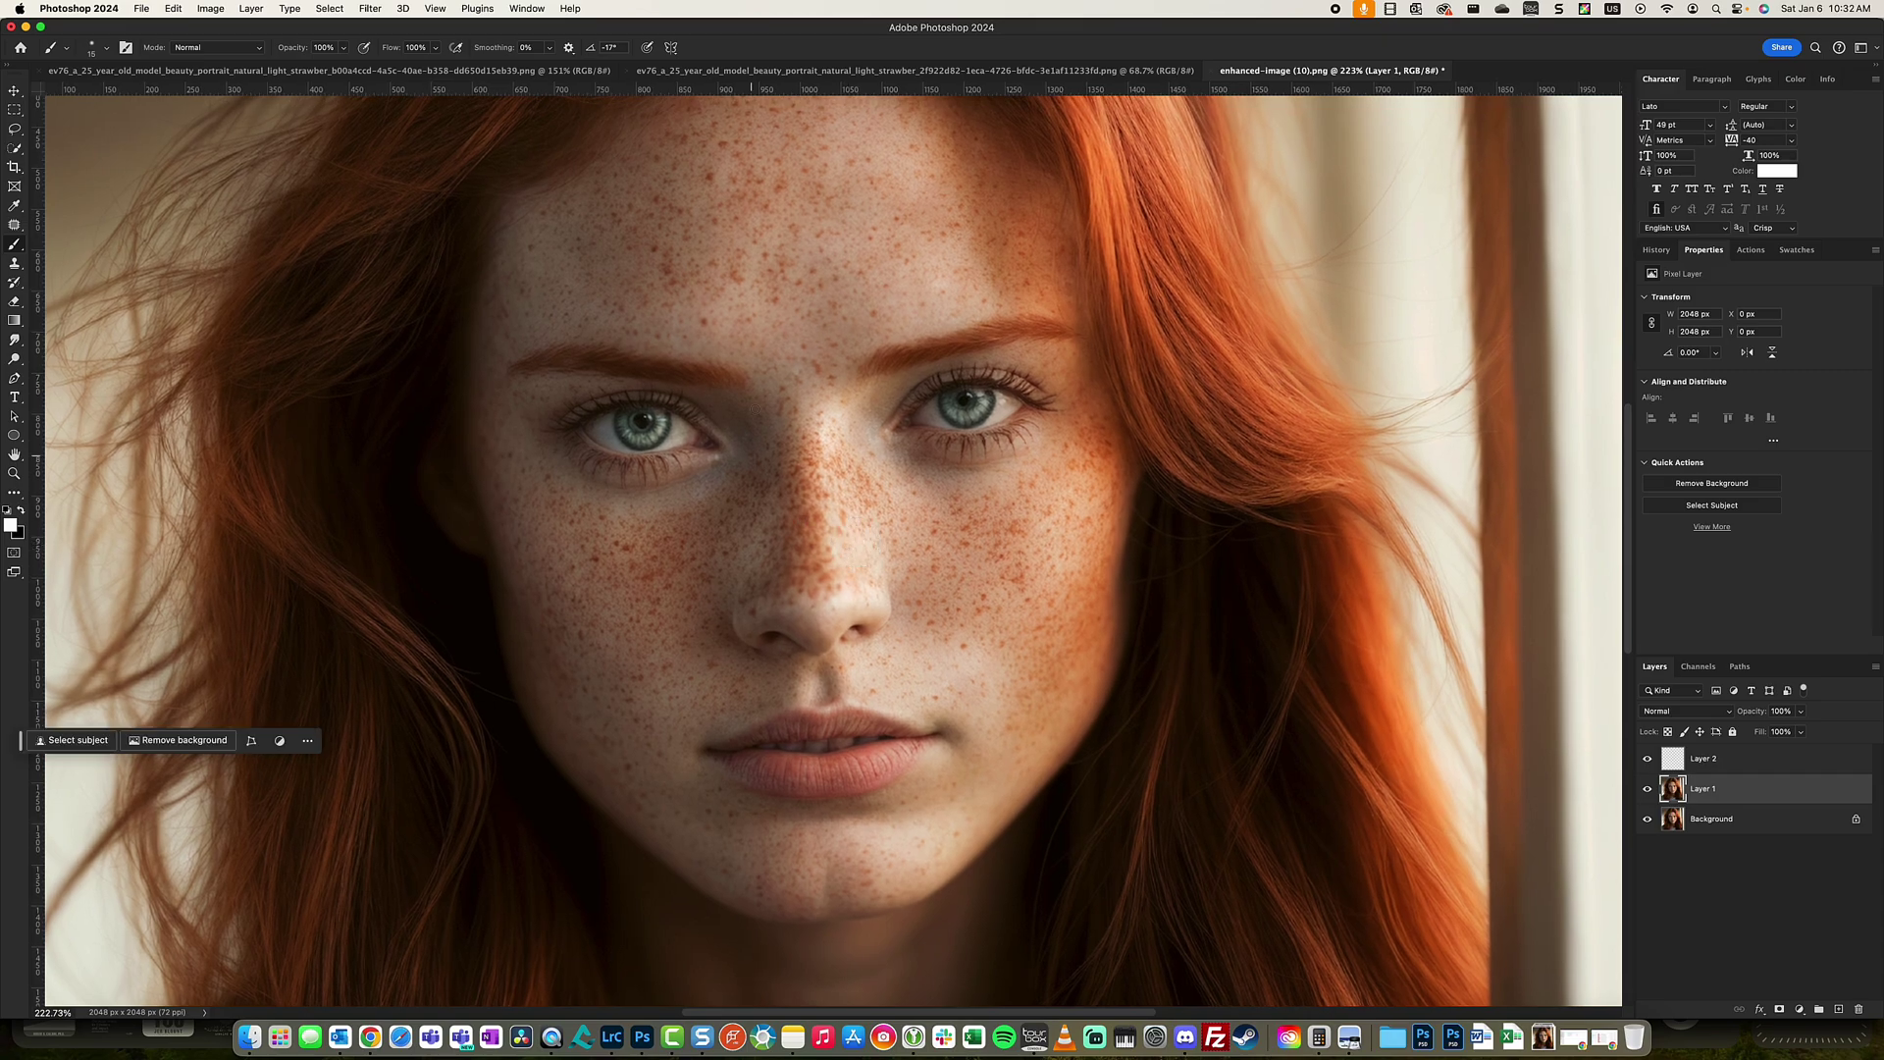
drag(775, 247, 802, 347)
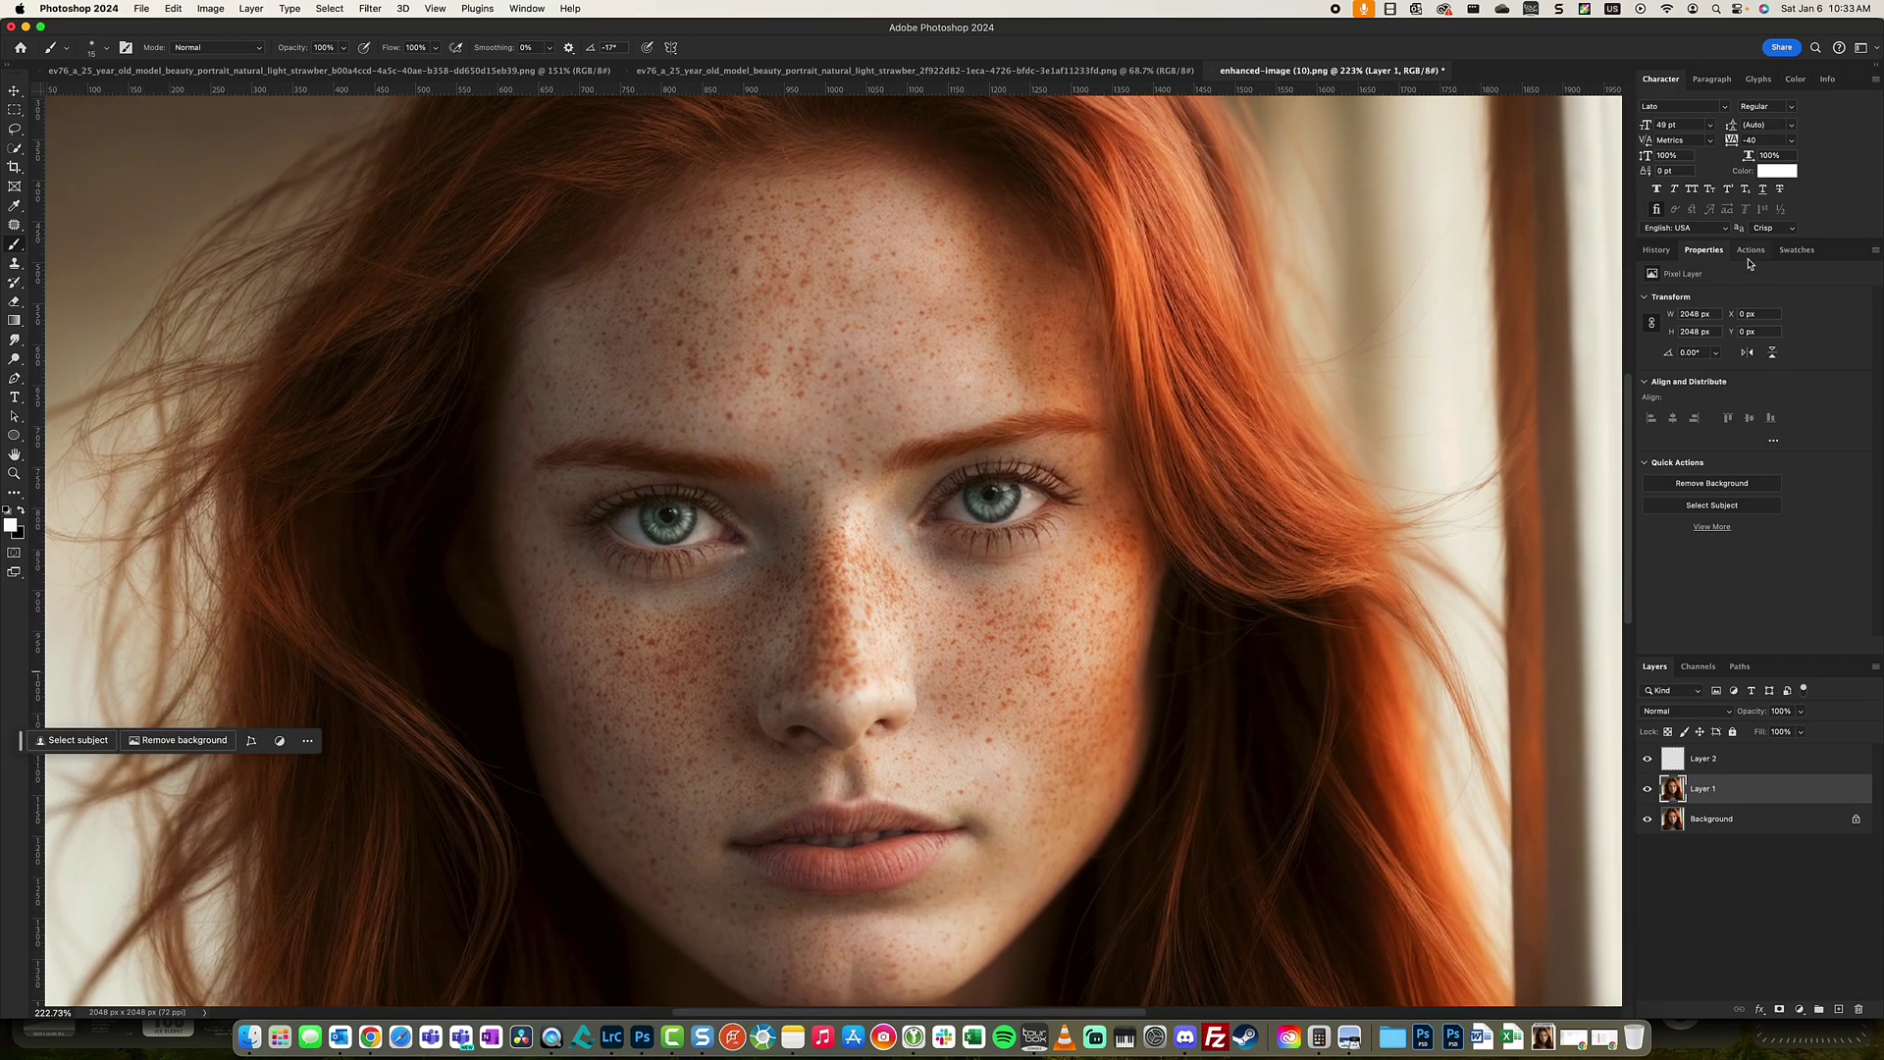
click(1751, 252)
click(1712, 360)
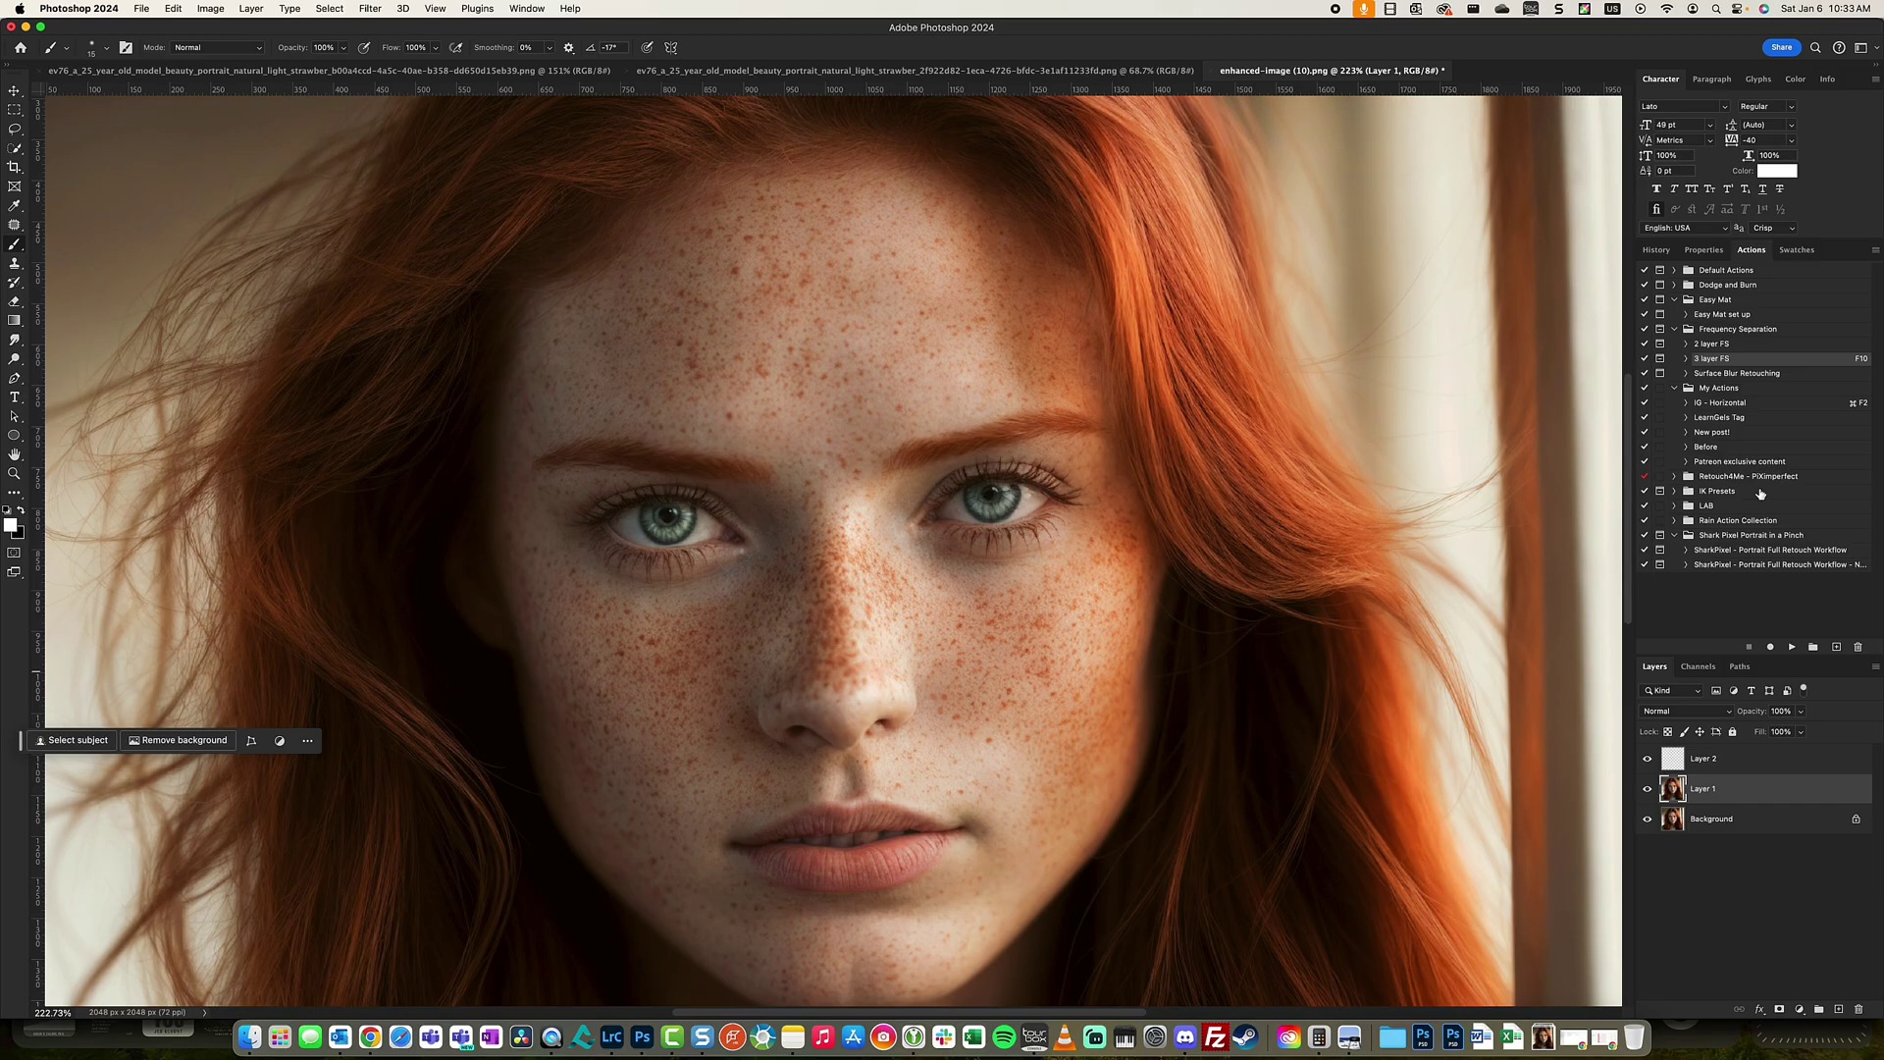
click(1792, 648)
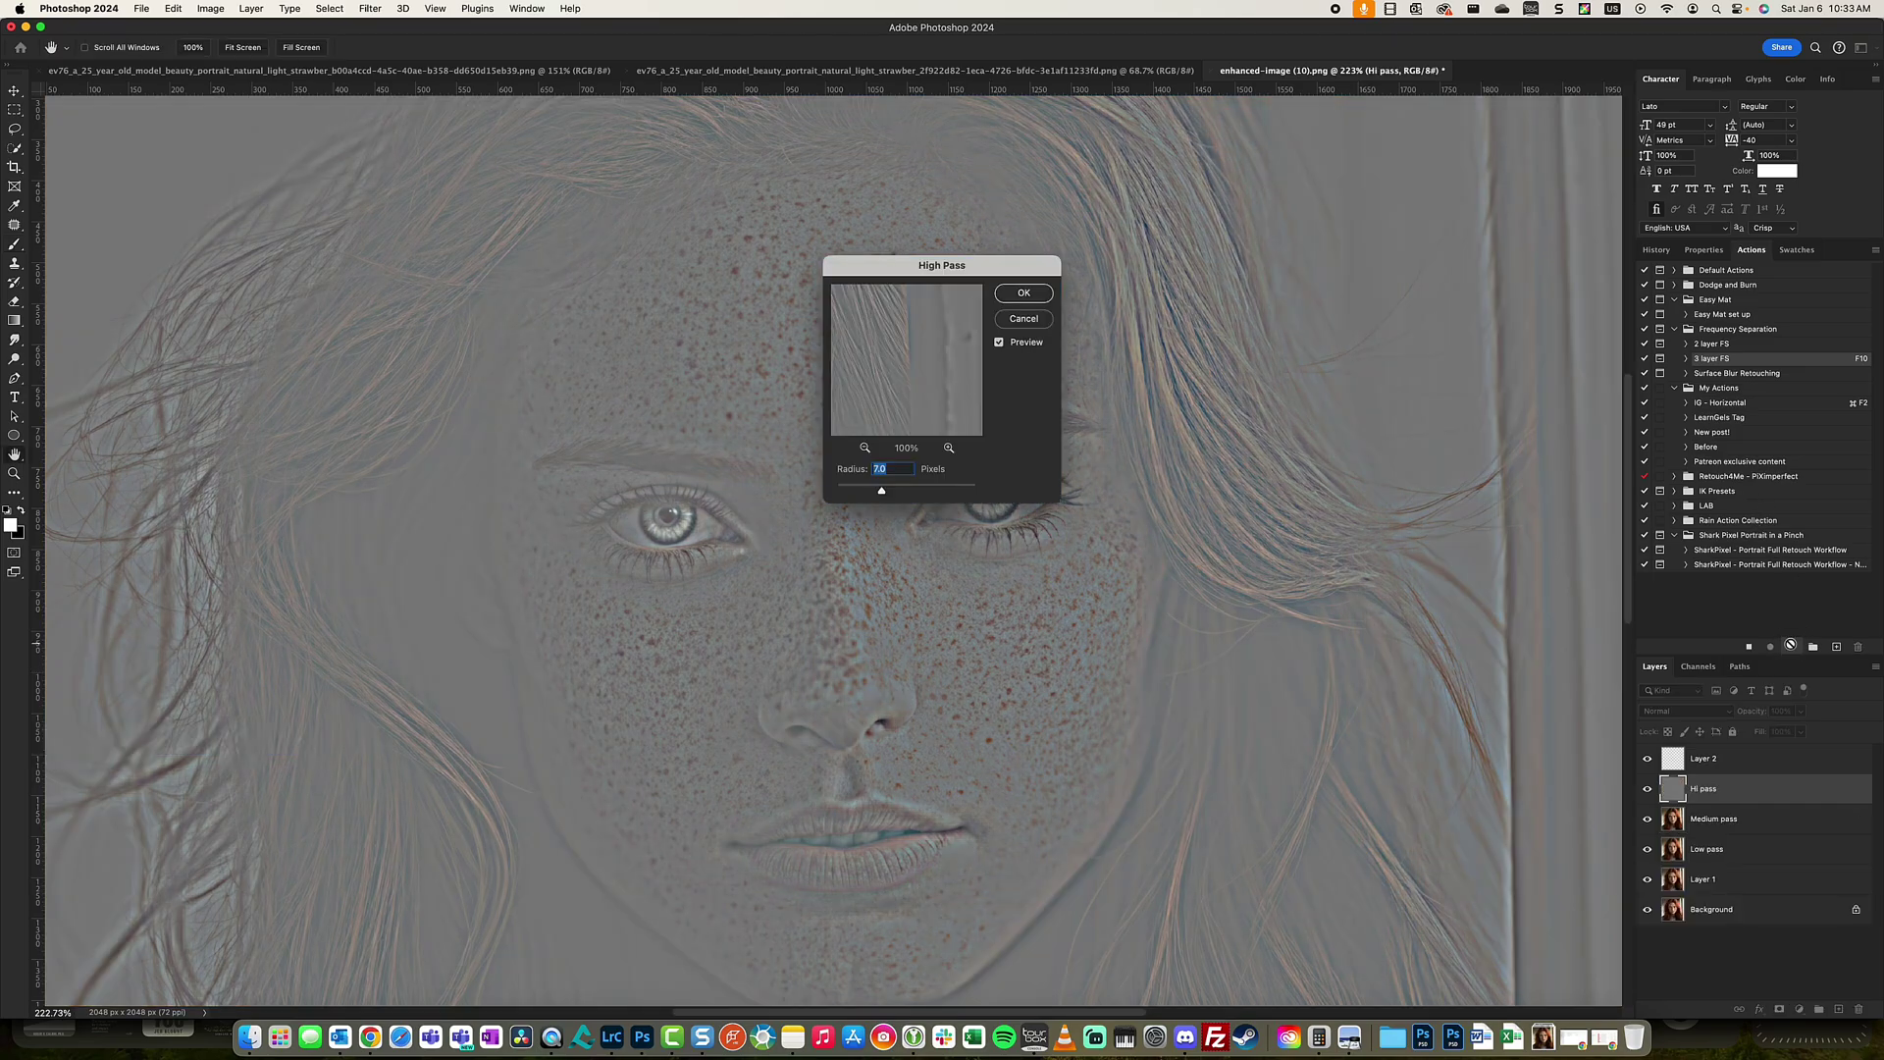
key(Return)
key(Return)
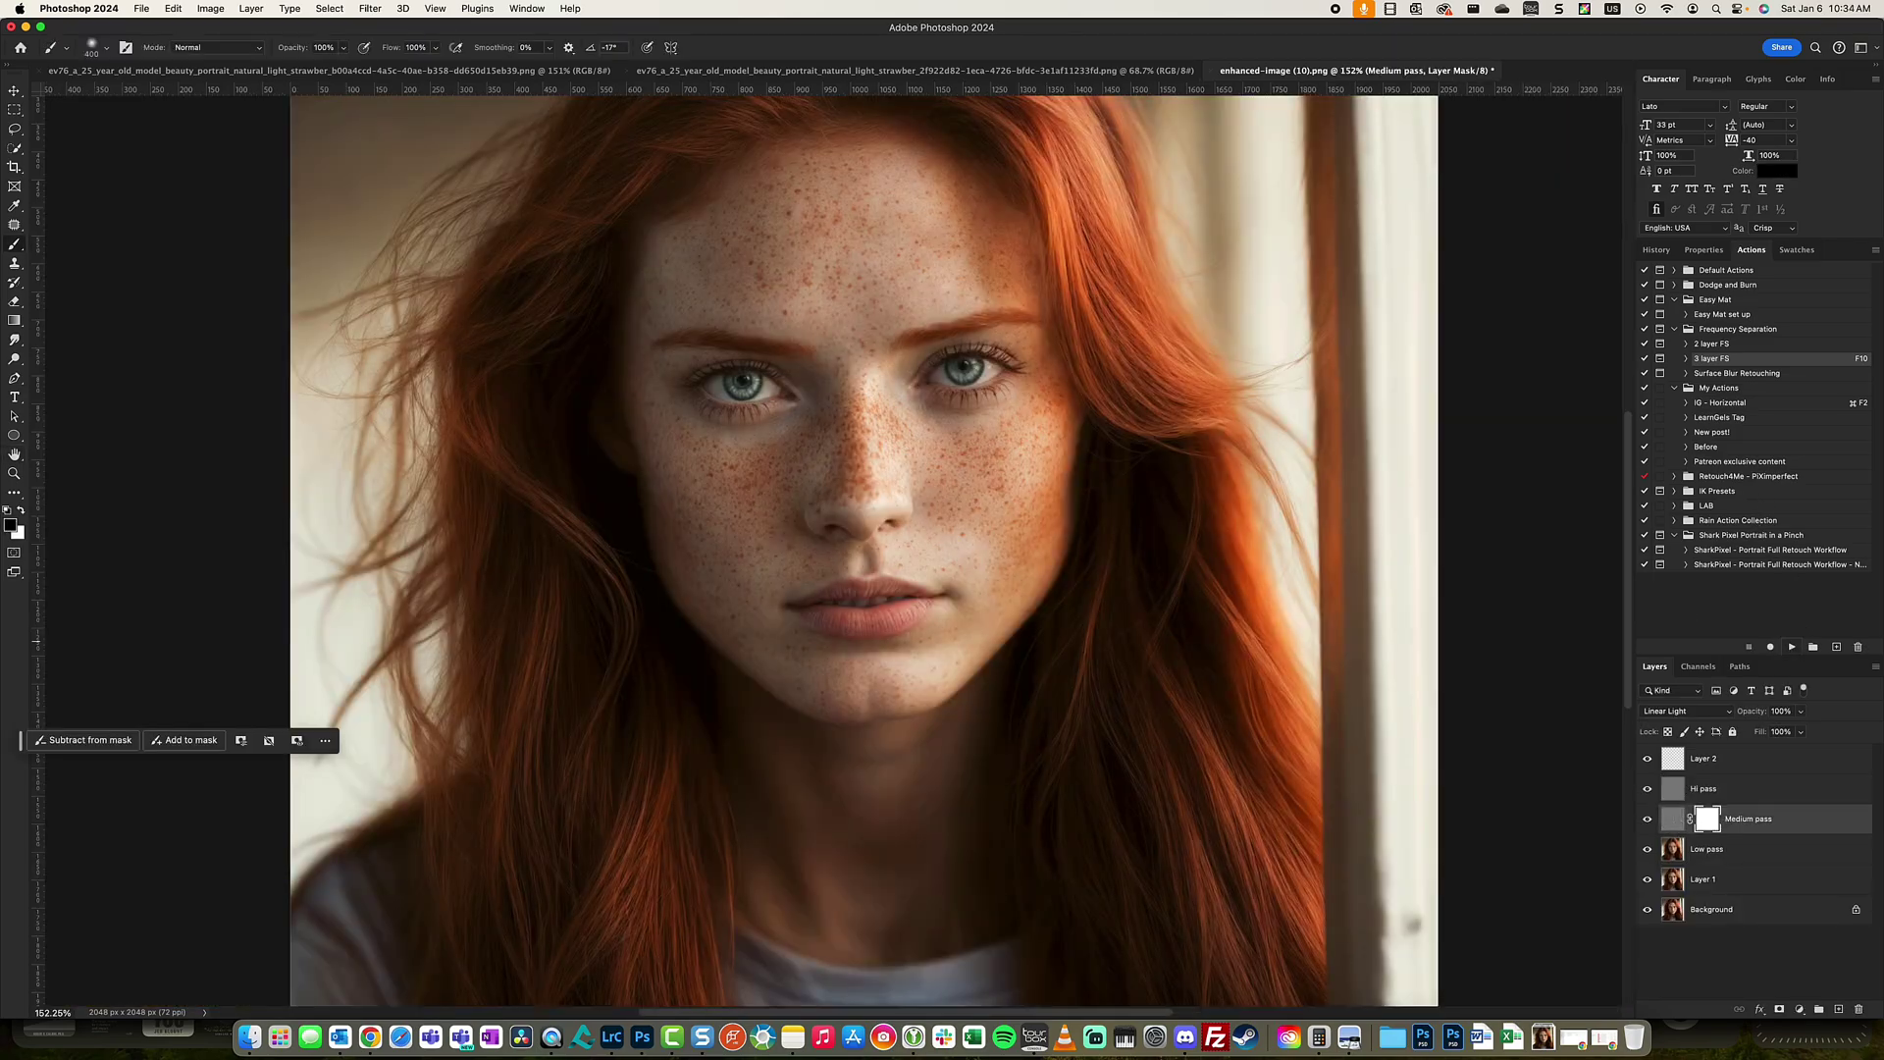
Step: Paint black on the Medium pass mask over the skin at brush size 200, then toggle Group 1 to compare
key(bracketleft)
key(bracketleft)
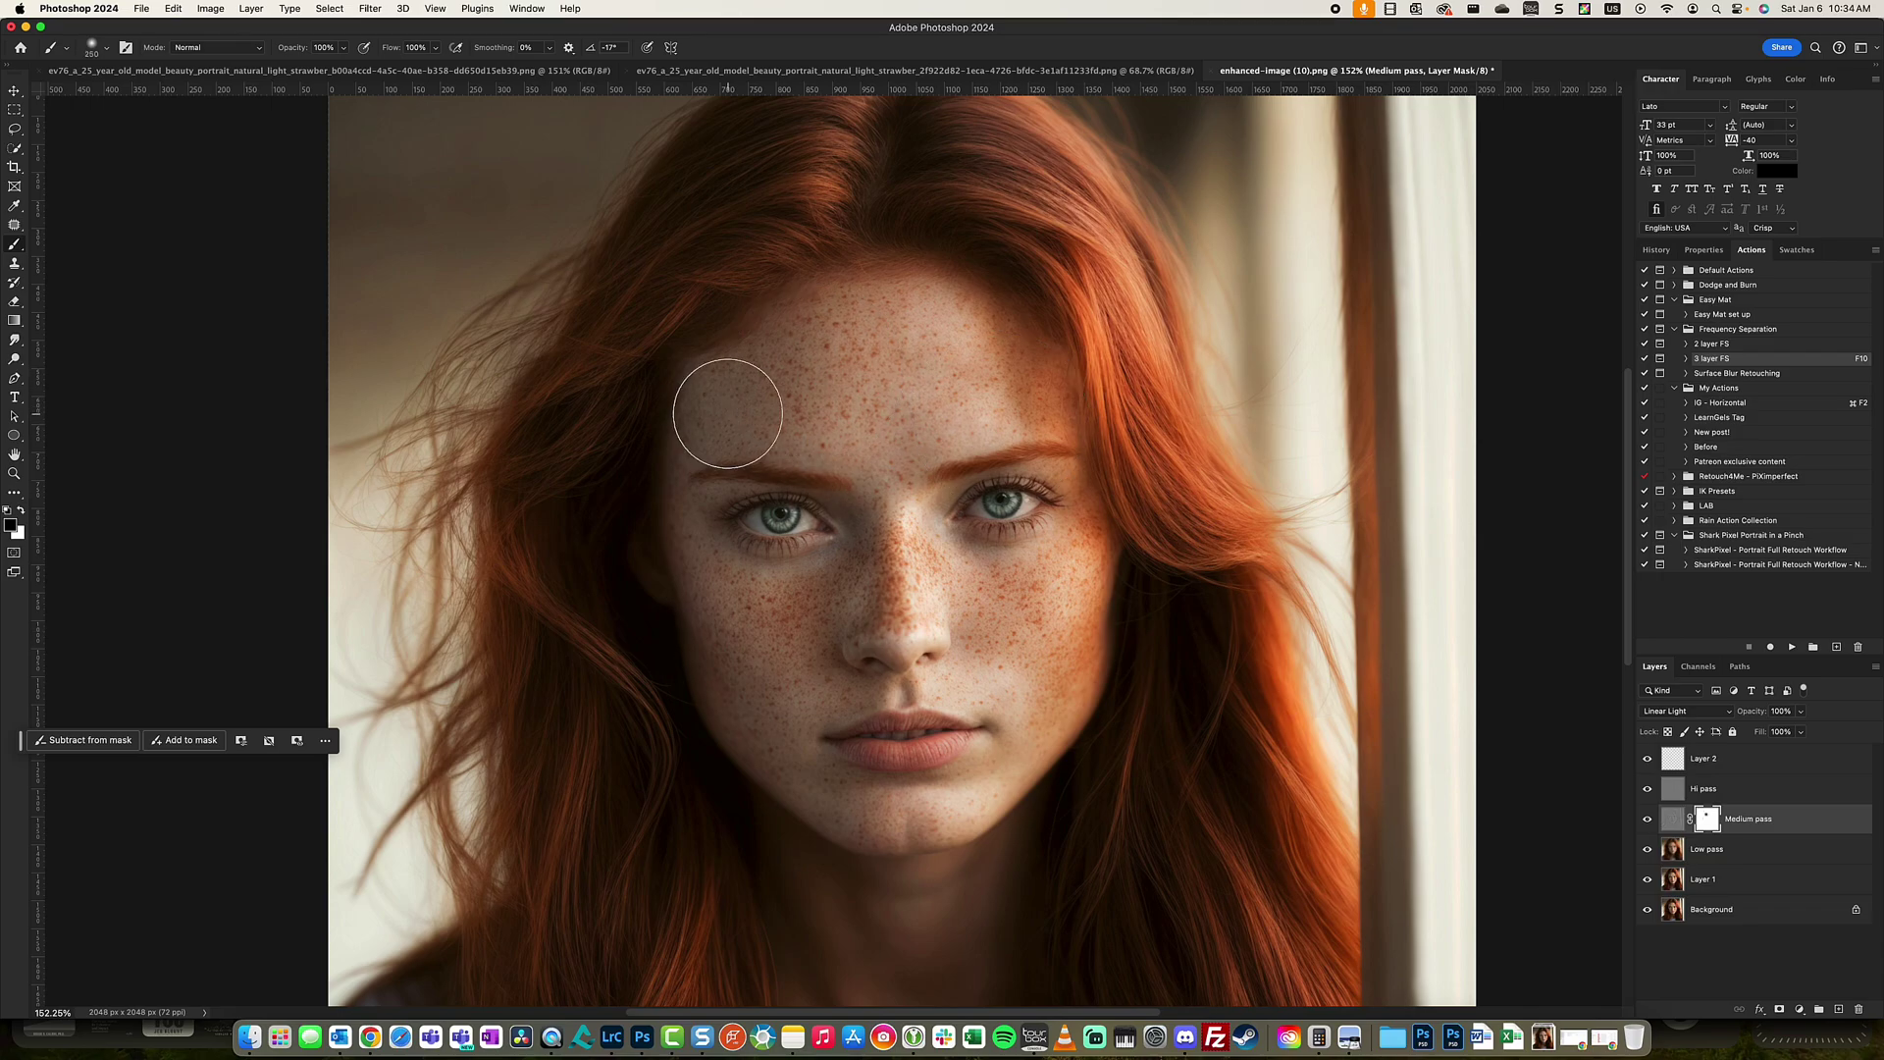
drag(727, 408, 746, 422)
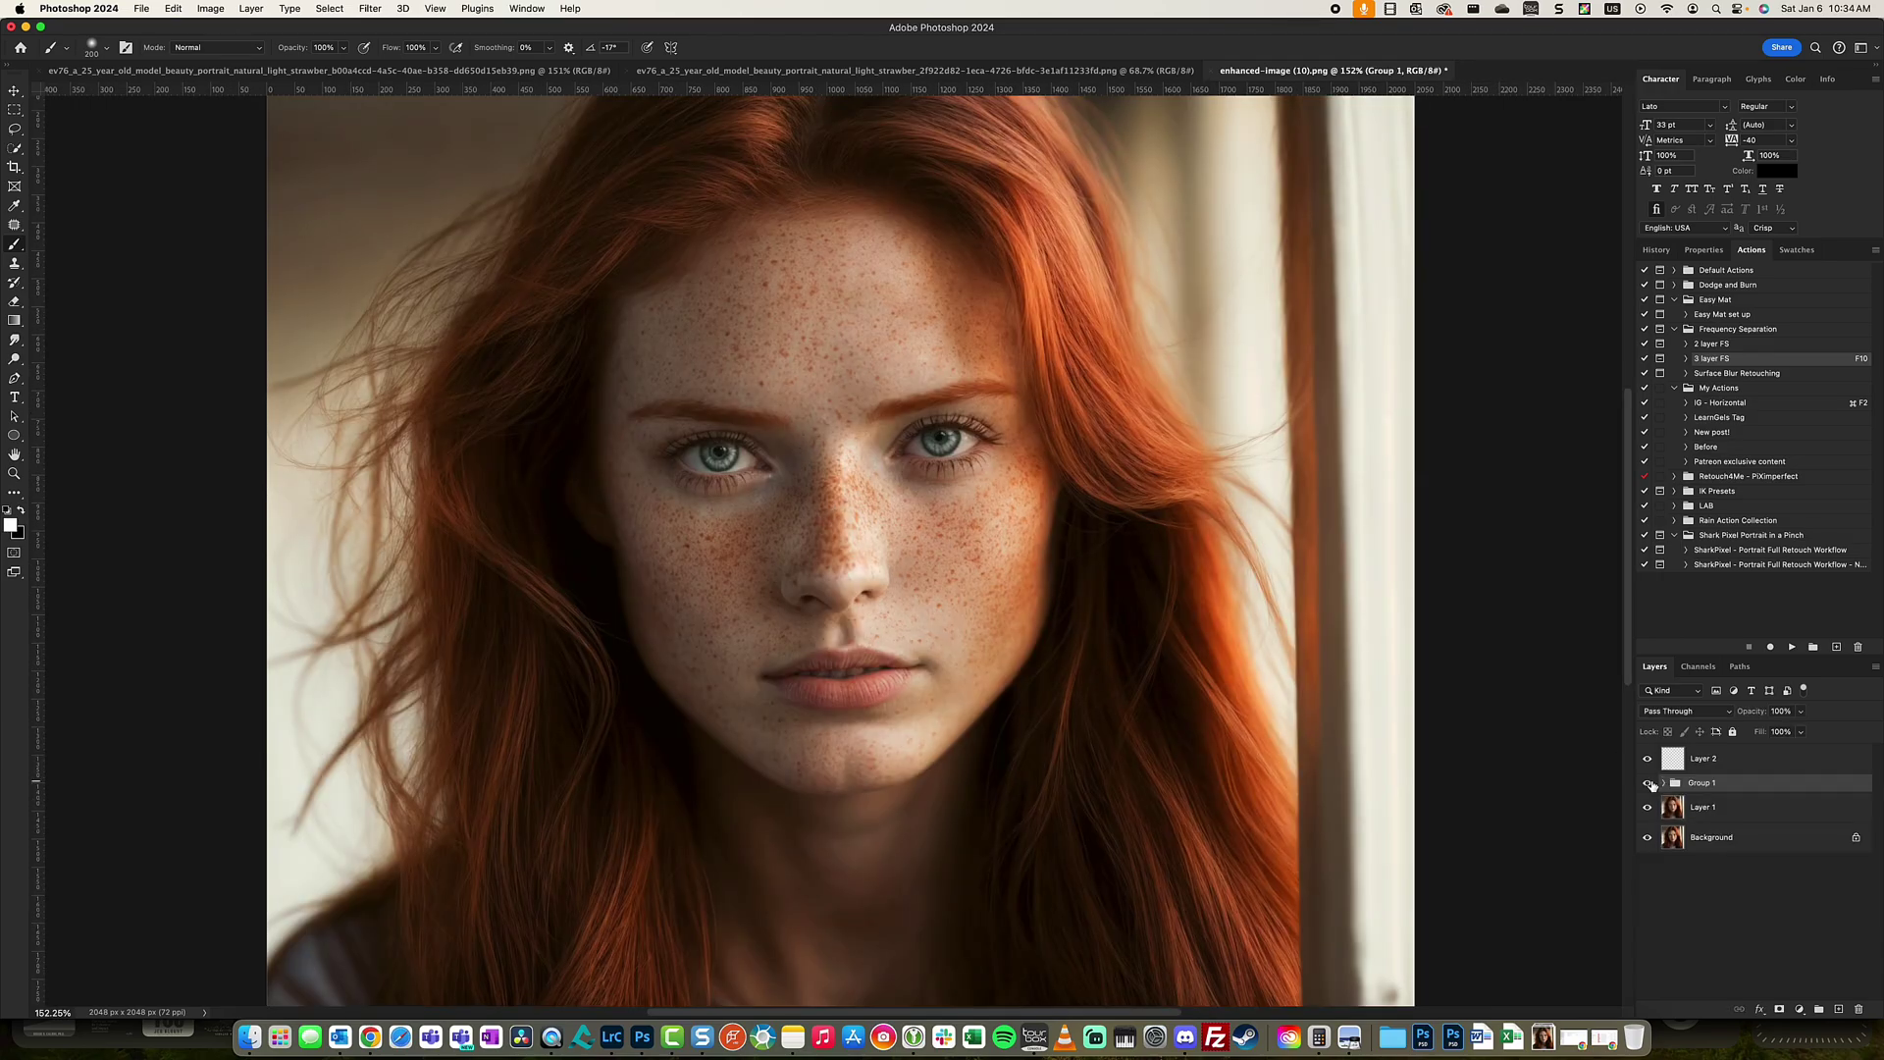
click(1648, 784)
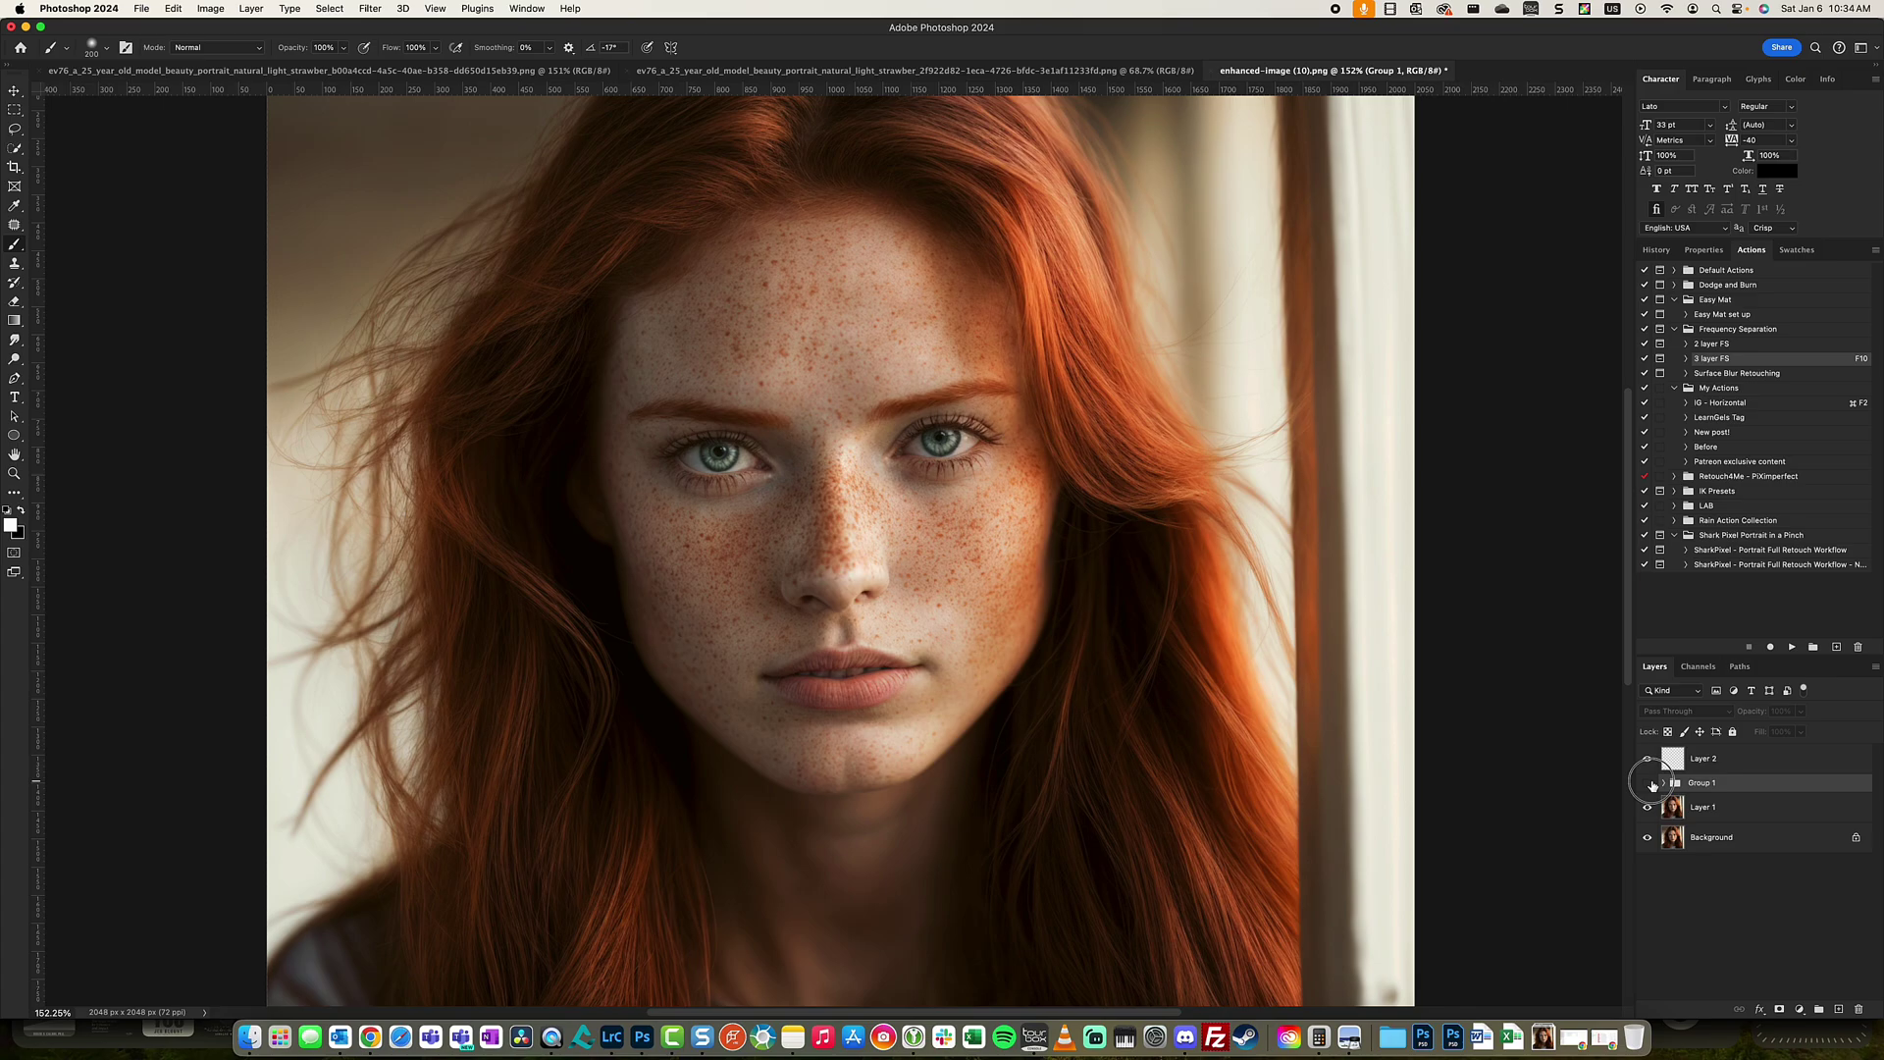
click(1648, 783)
click(1649, 783)
click(1649, 783)
scroll(749, 663, down, 3)
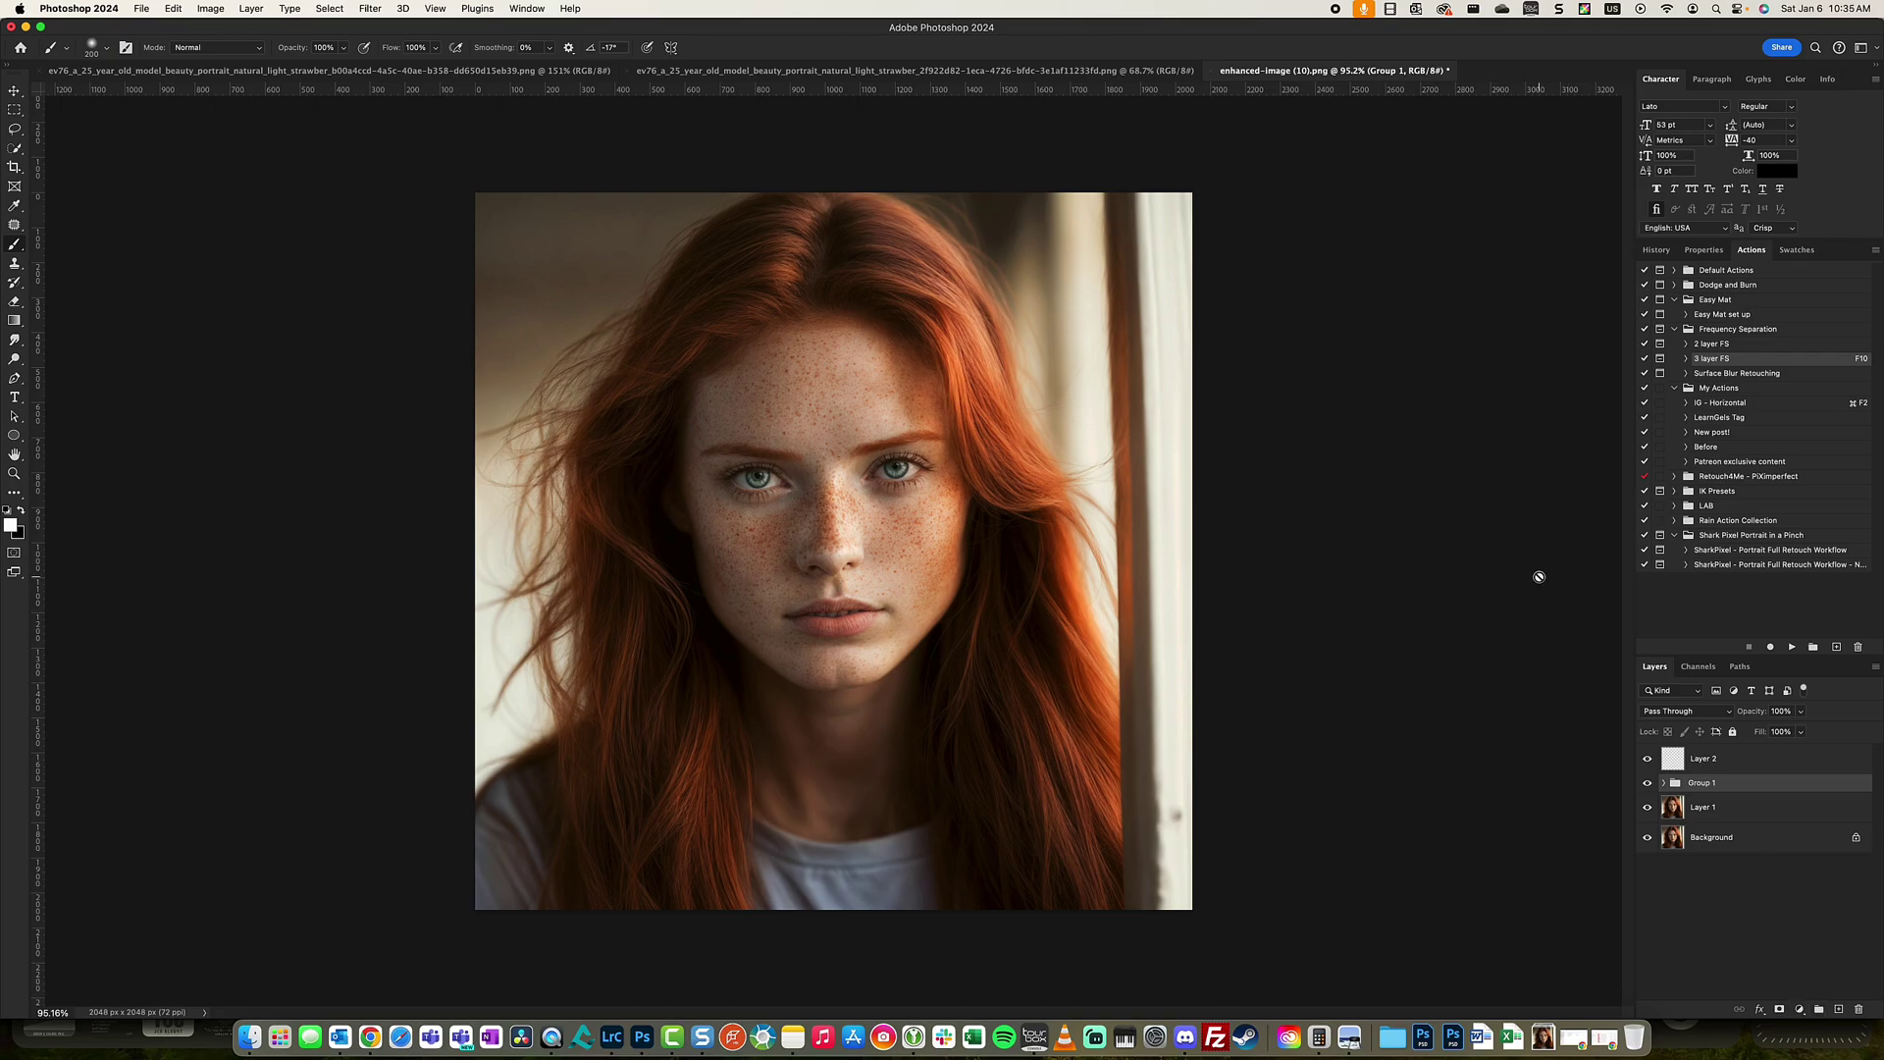
Step: Add a new Layer 3 filled with 50% gray and set it to Soft Light
key(ctrl+shift+n)
key(Return)
key(shift+F5)
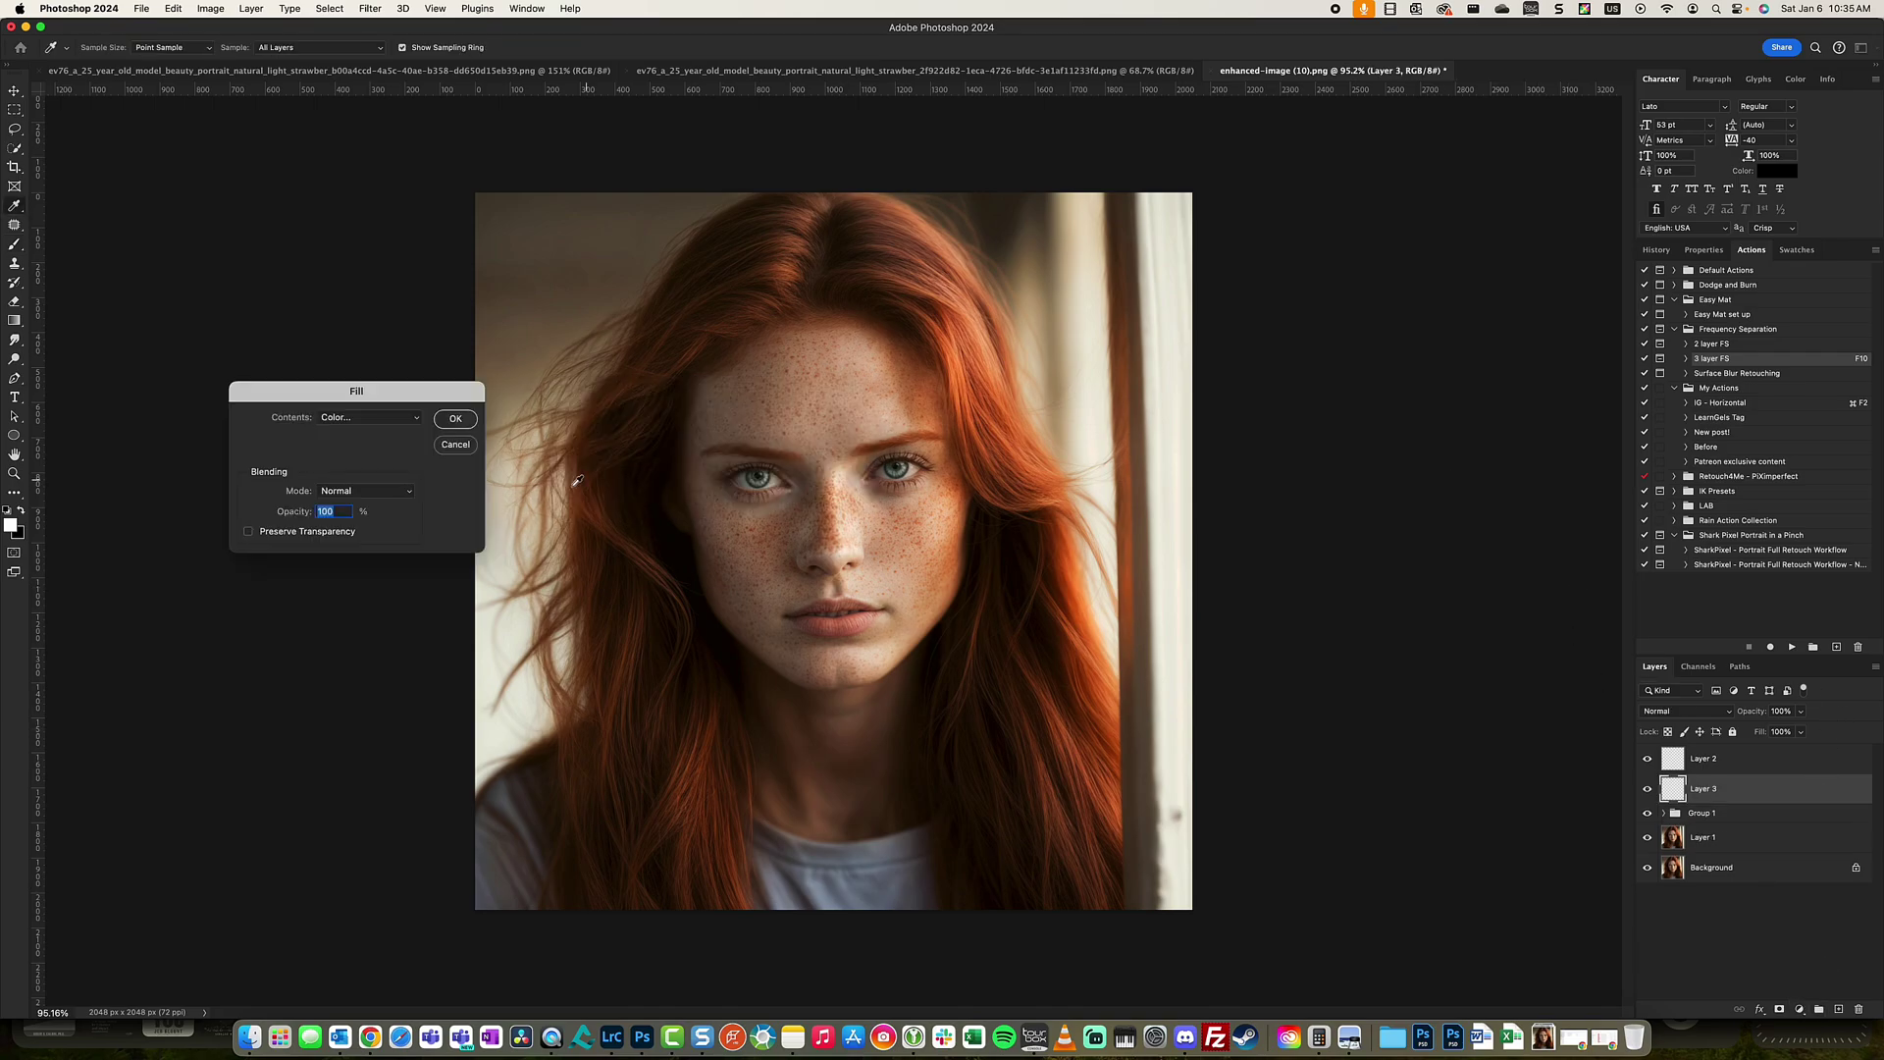
key(Return)
click(1686, 711)
key(Return)
Step: Set the brush to 4% flow and size 150, then darken the left cheek and hair edge
key(x)
key(shift+0)
key(shift+4)
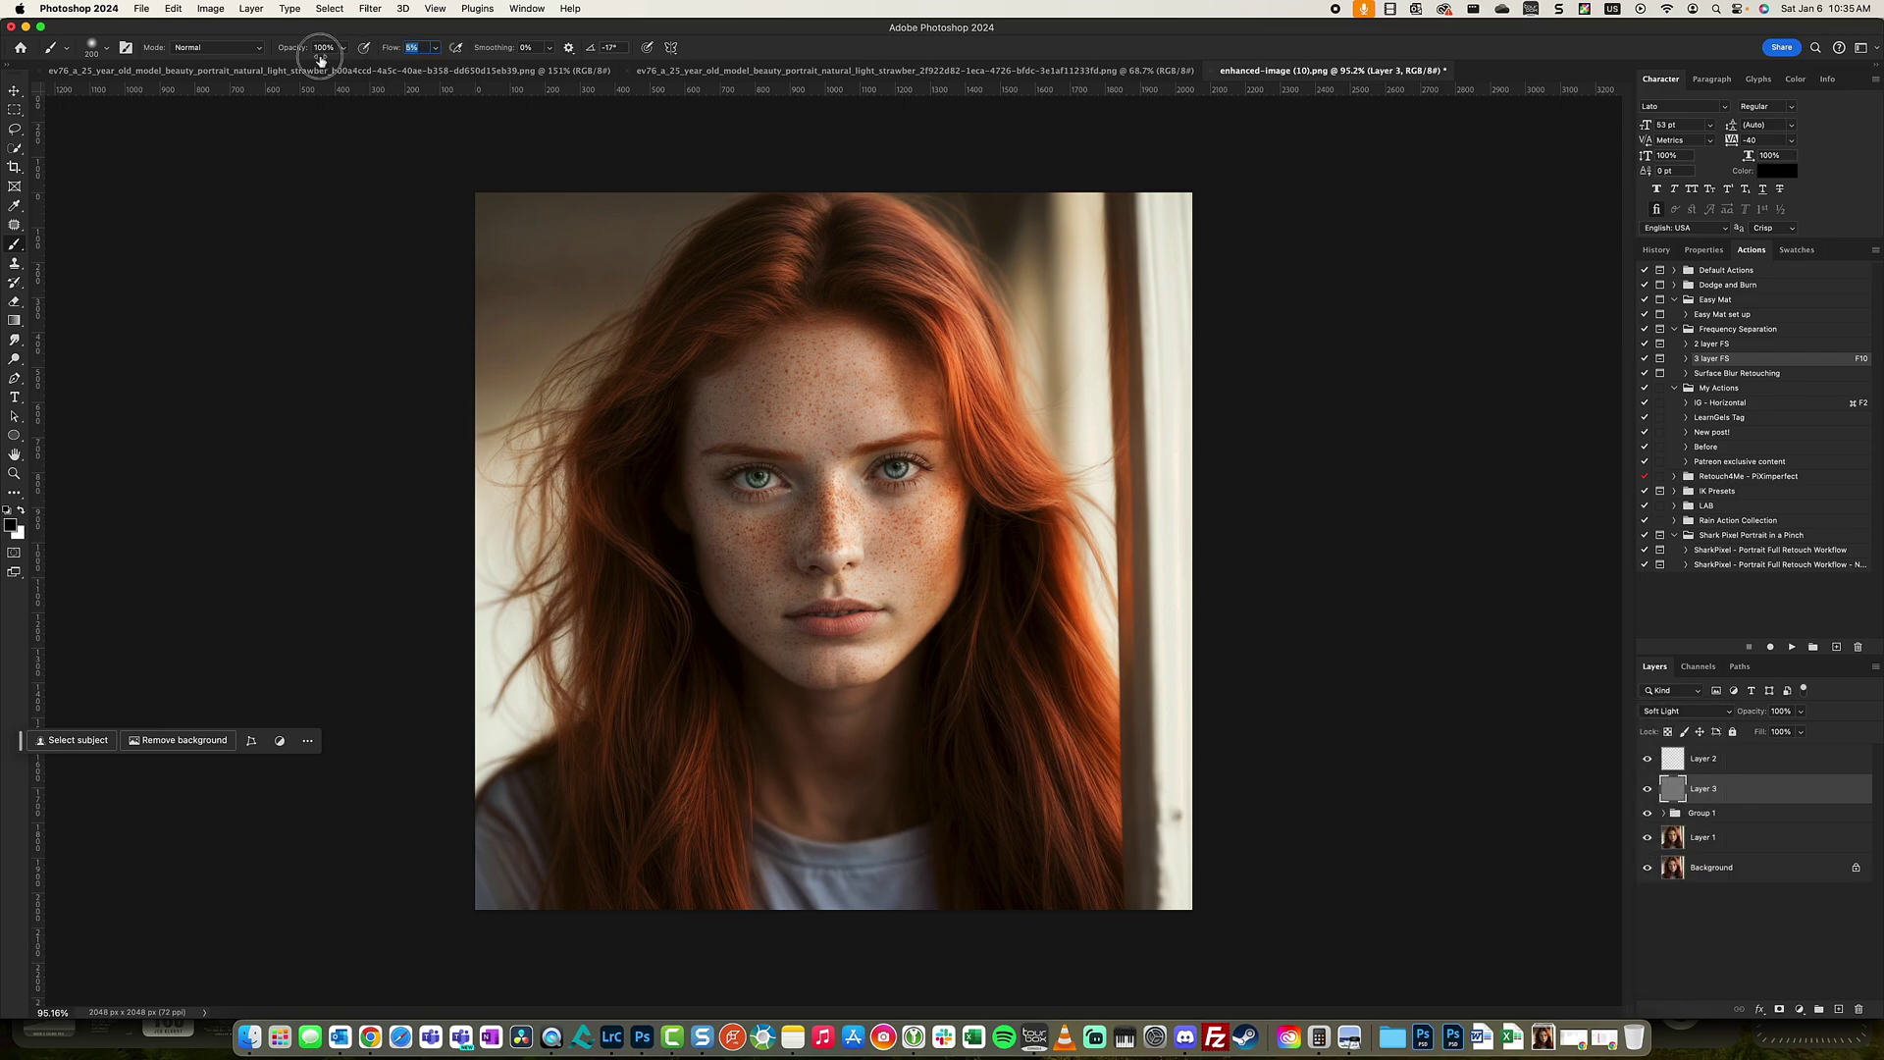
scroll(706, 589, up, 3)
scroll(610, 288, down, 3)
key(bracketleft)
key(bracketleft)
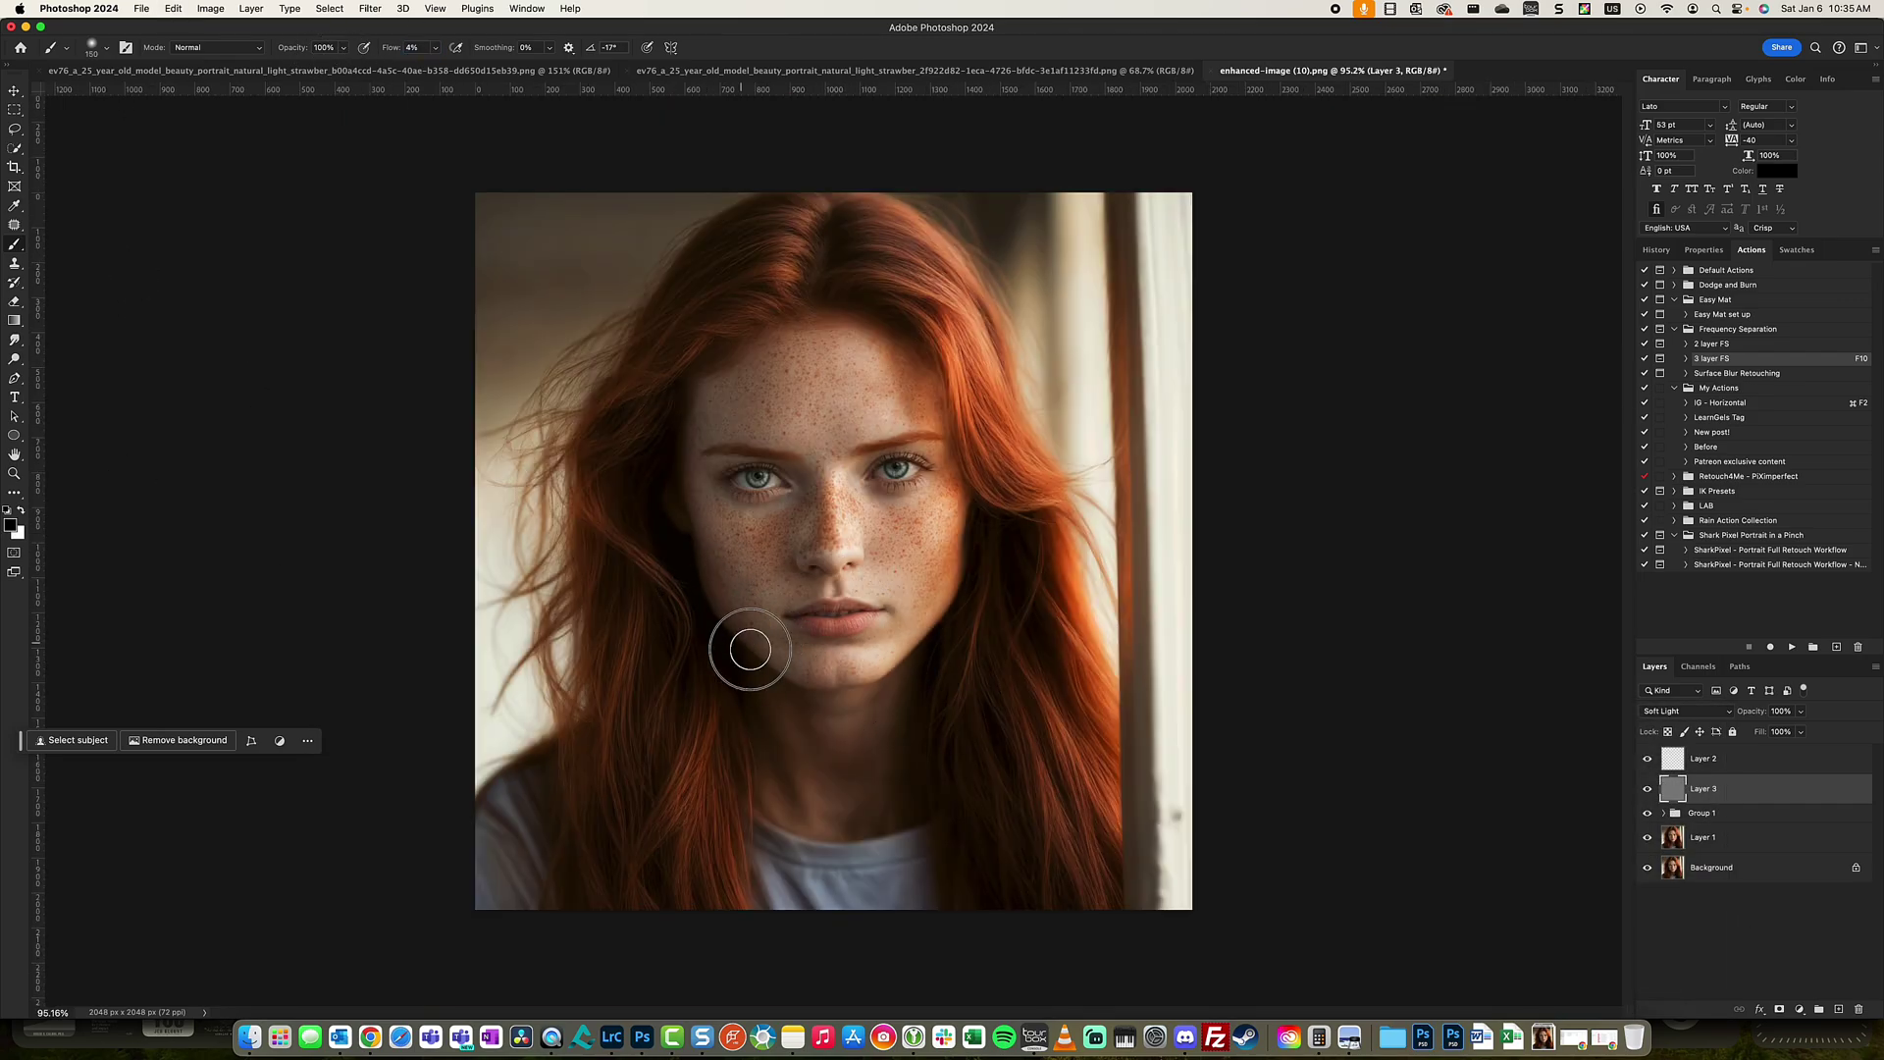
mouse_move(745, 644)
mouse_down()
mouse_move(689, 456)
mouse_move(708, 415)
mouse_move(721, 649)
mouse_up()
key(bracketleft)
key(bracketleft)
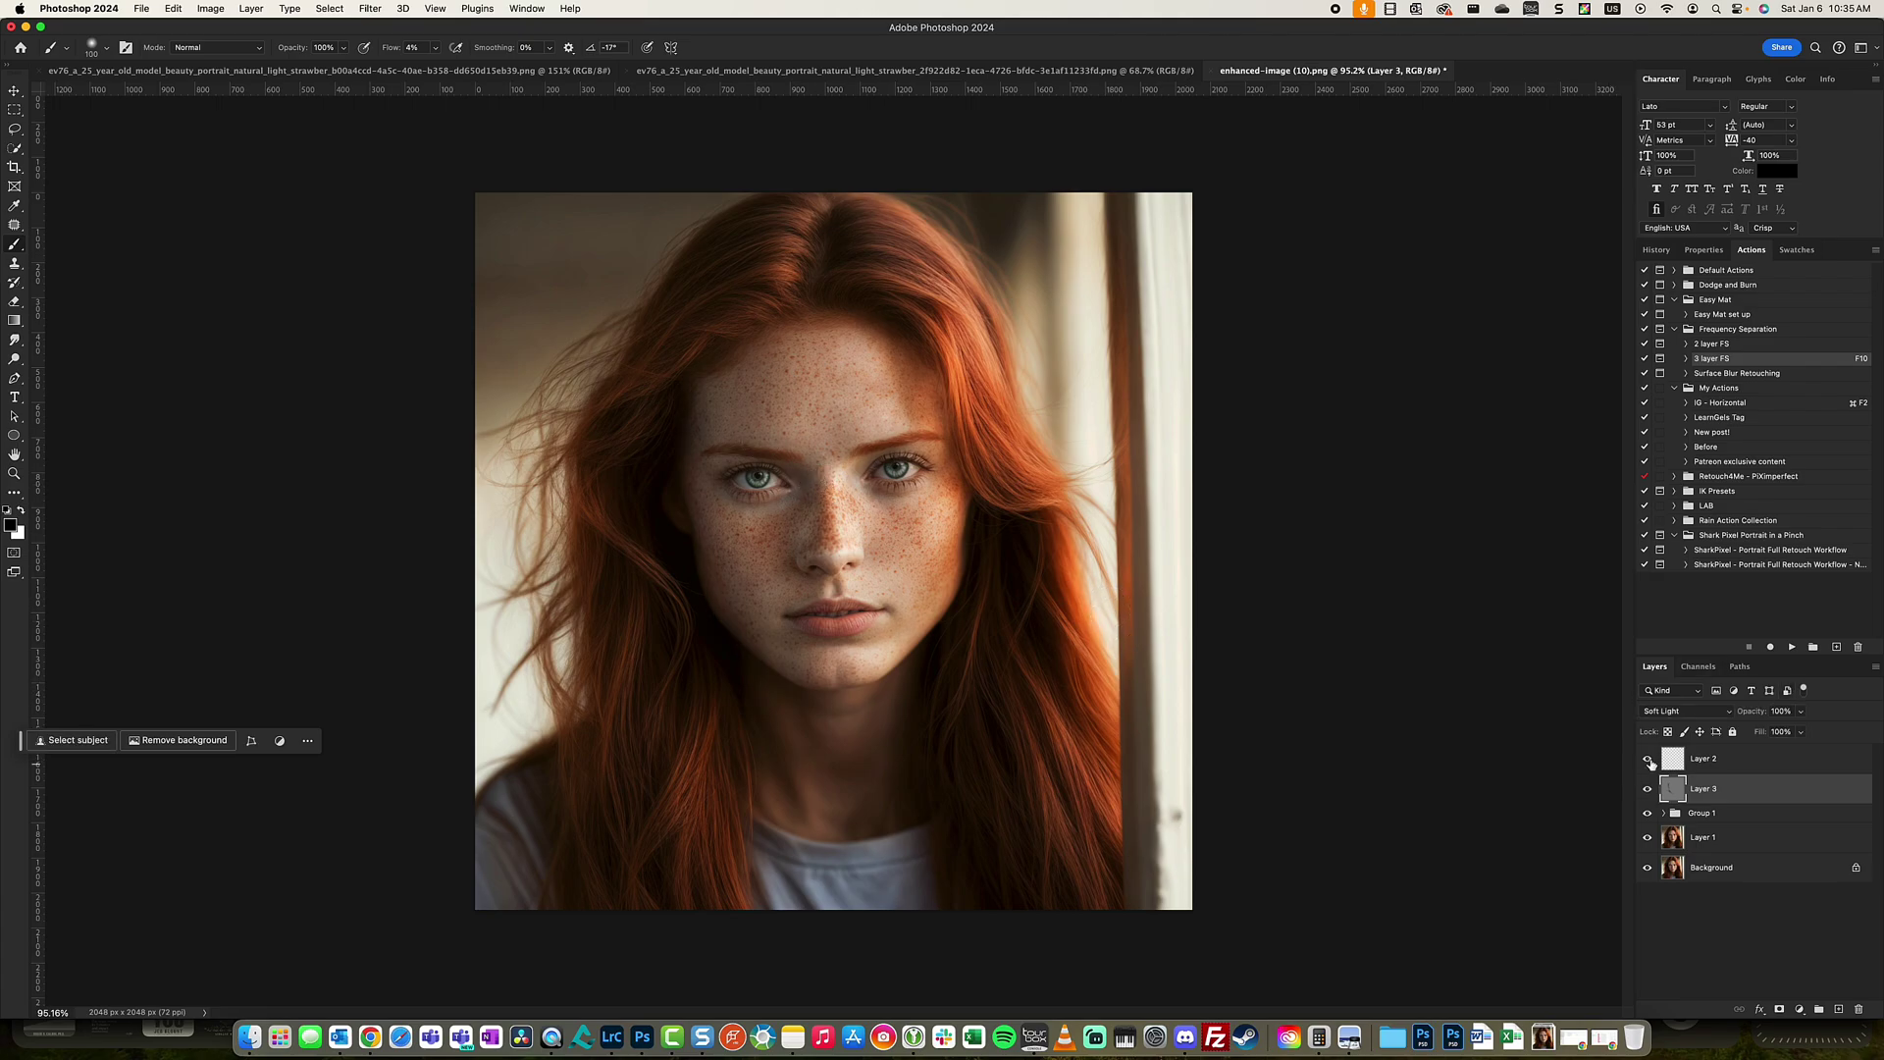
Step: Hide Layer 2, then toggle Layer 3 off and on to compare the dodge and burn
click(1649, 761)
scroll(830, 577, up, 3)
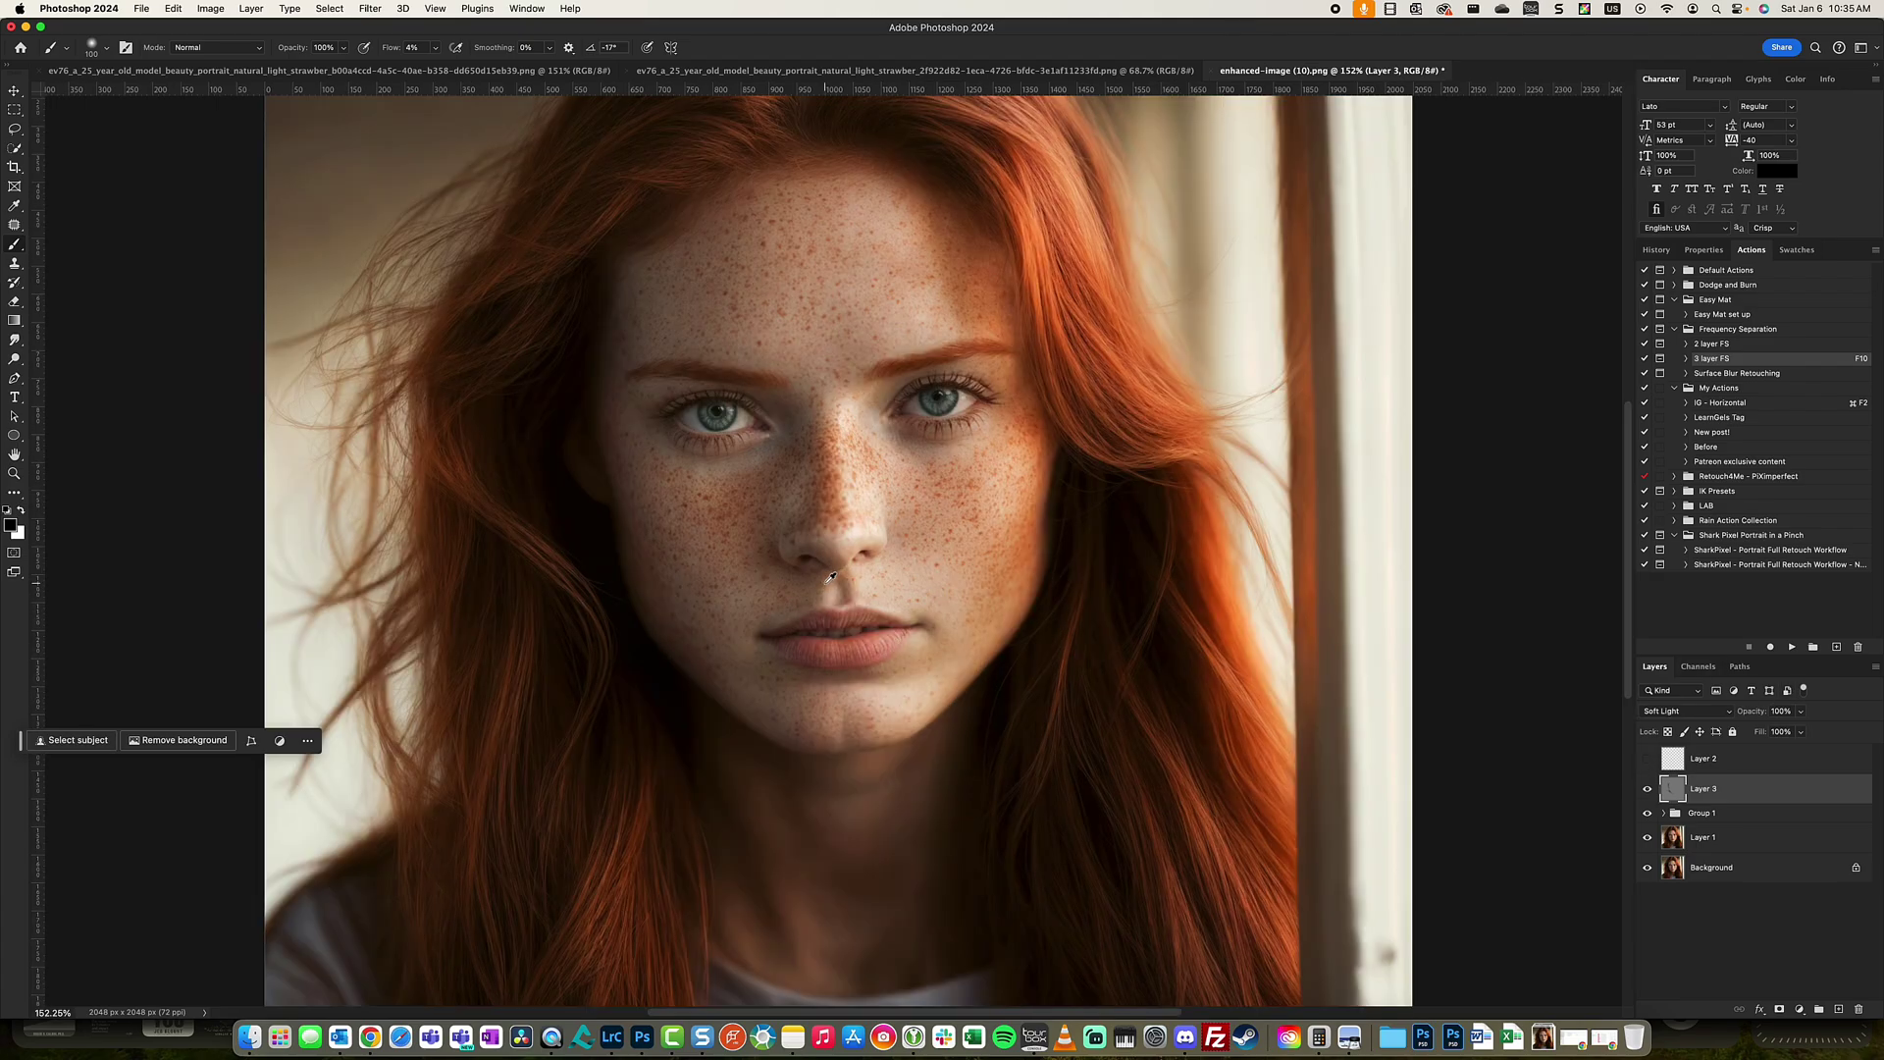
scroll(830, 577, down, 3)
scroll(736, 501, up, 3)
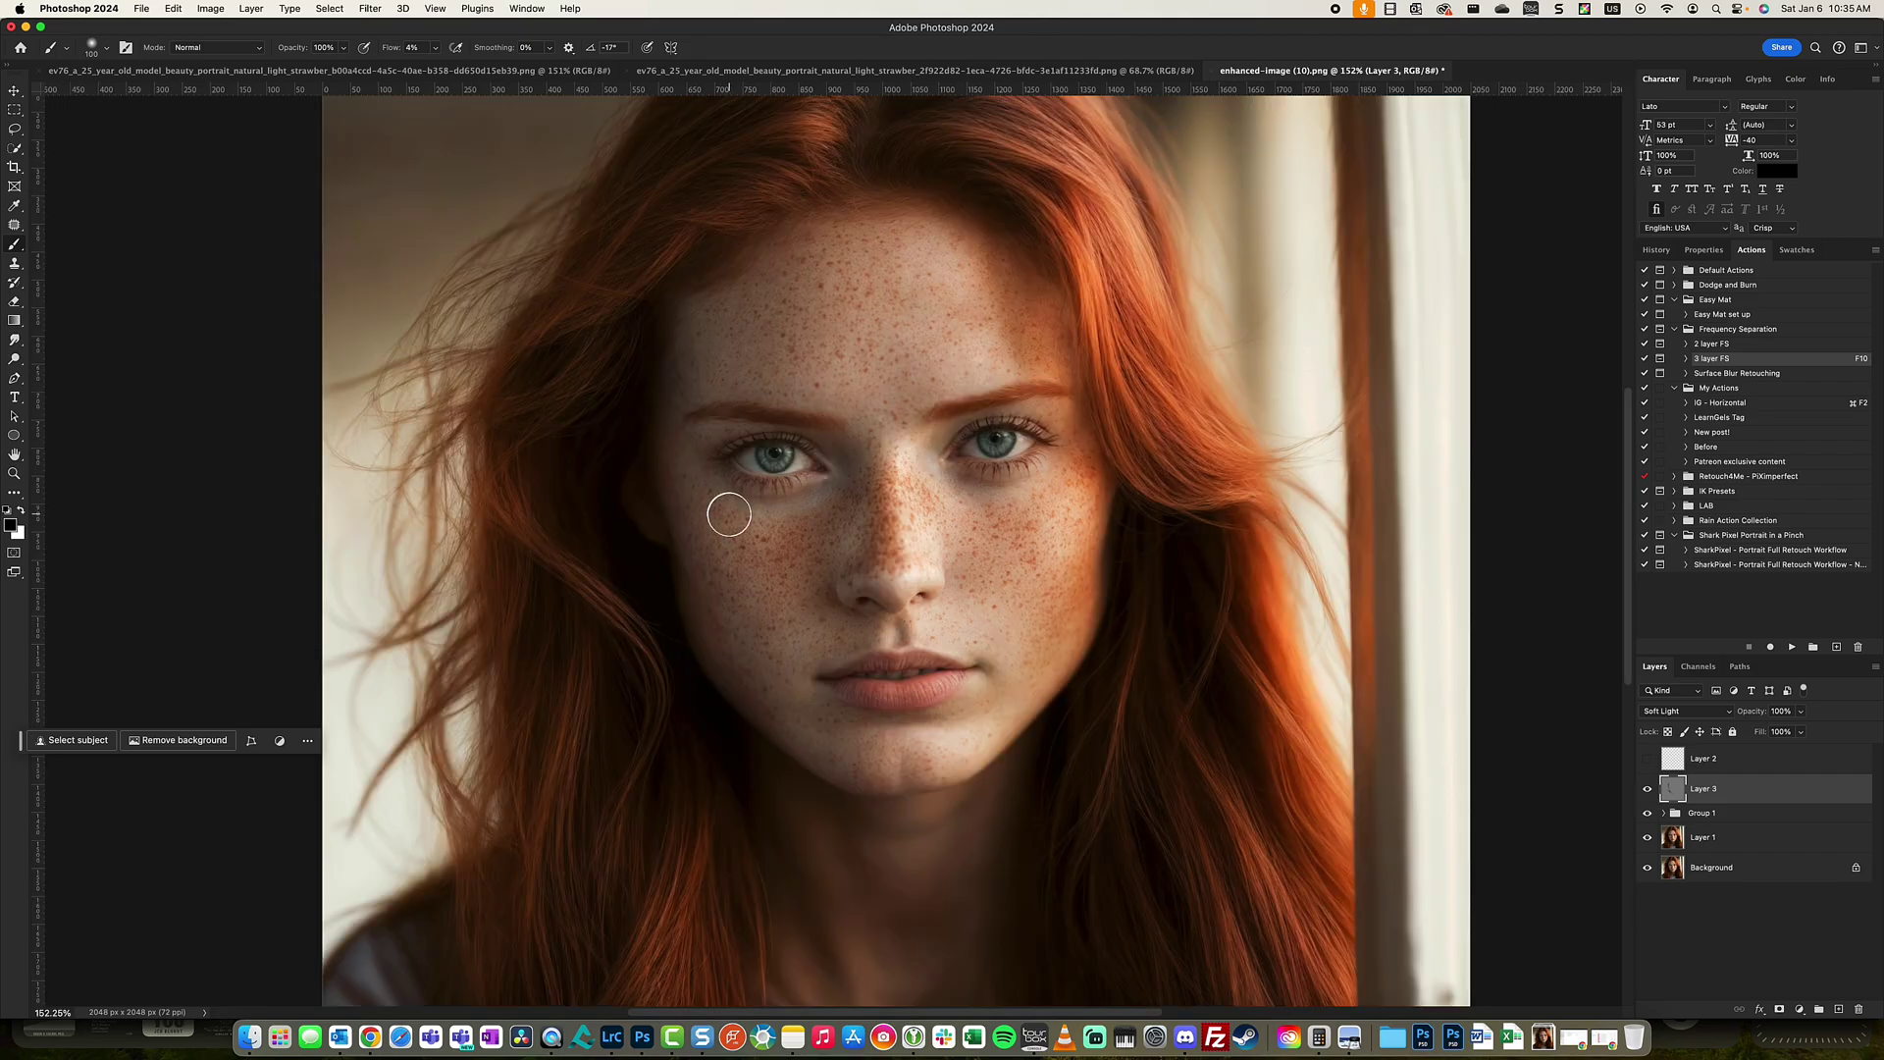
scroll(903, 669, down, 3)
click(1647, 791)
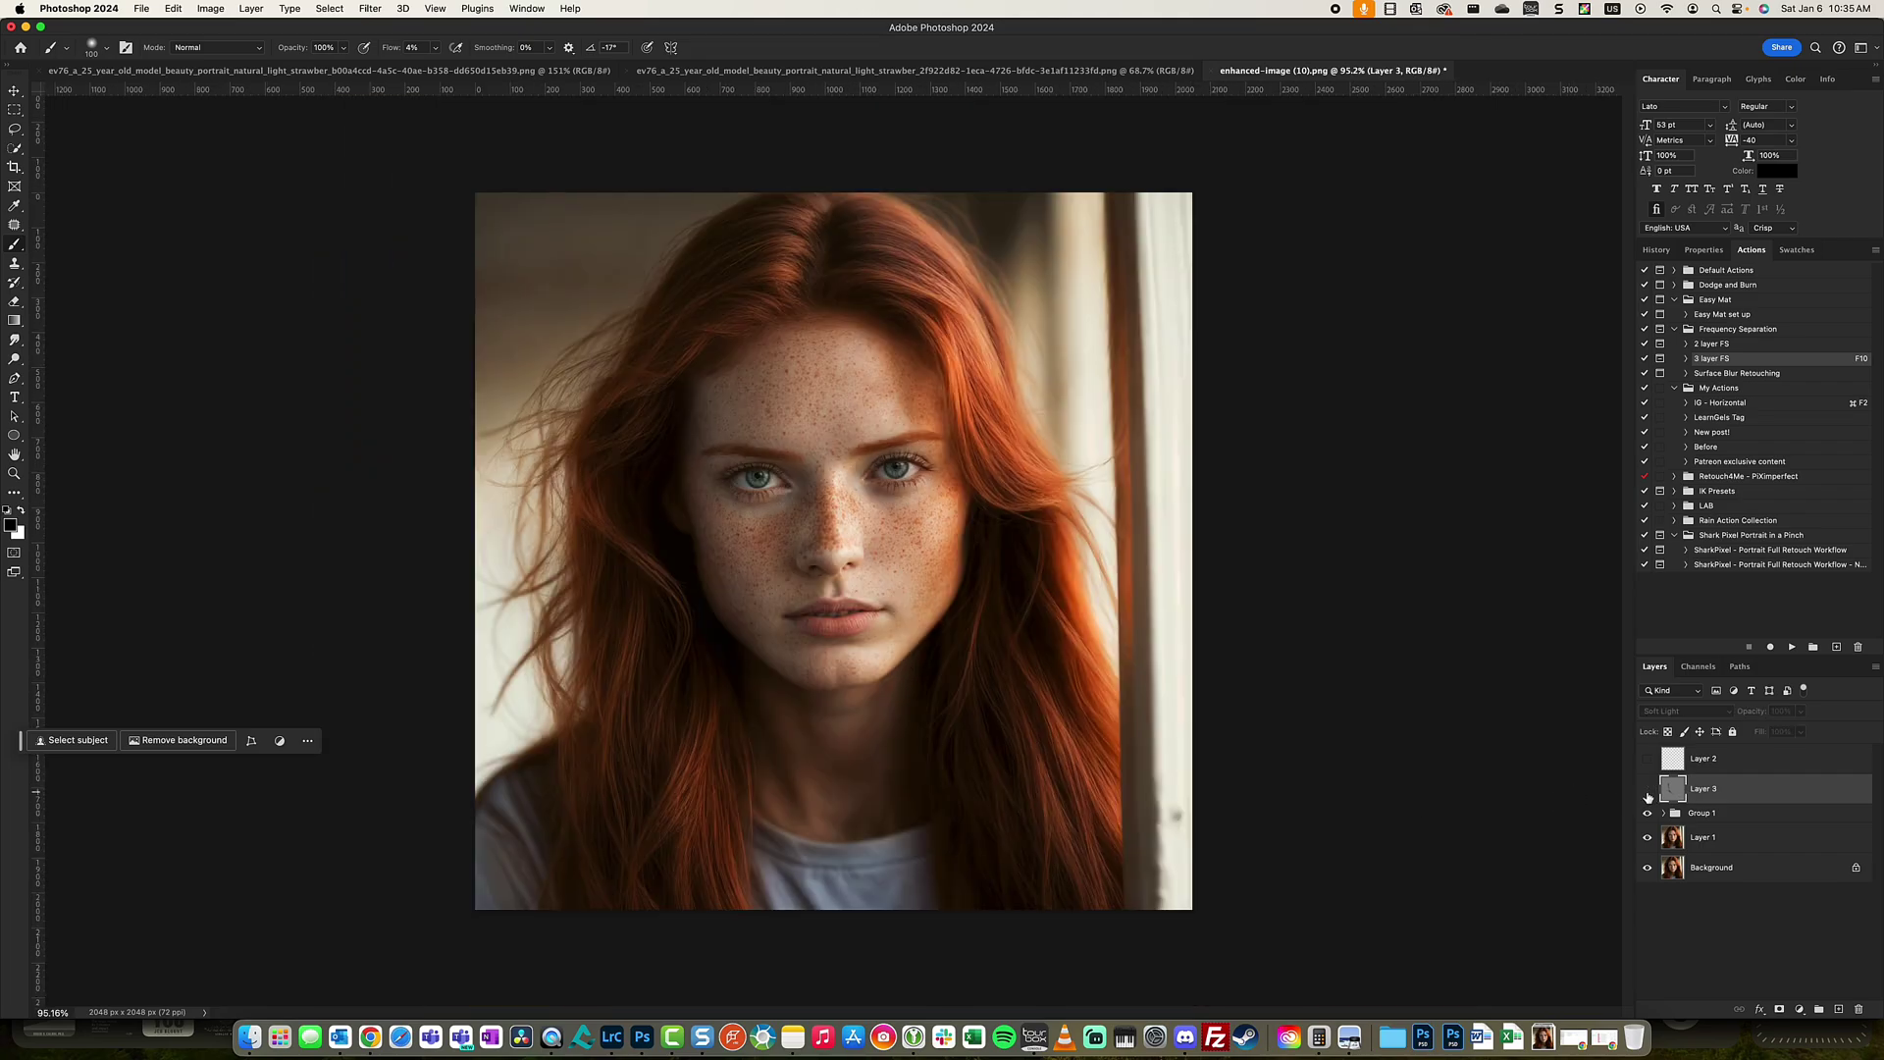
click(1648, 791)
click(1648, 791)
click(1647, 791)
Step: In Chrome, open the Magnific upscaling thread and watch the Lara Croft upscale video full screen
click(371, 1038)
click(281, 455)
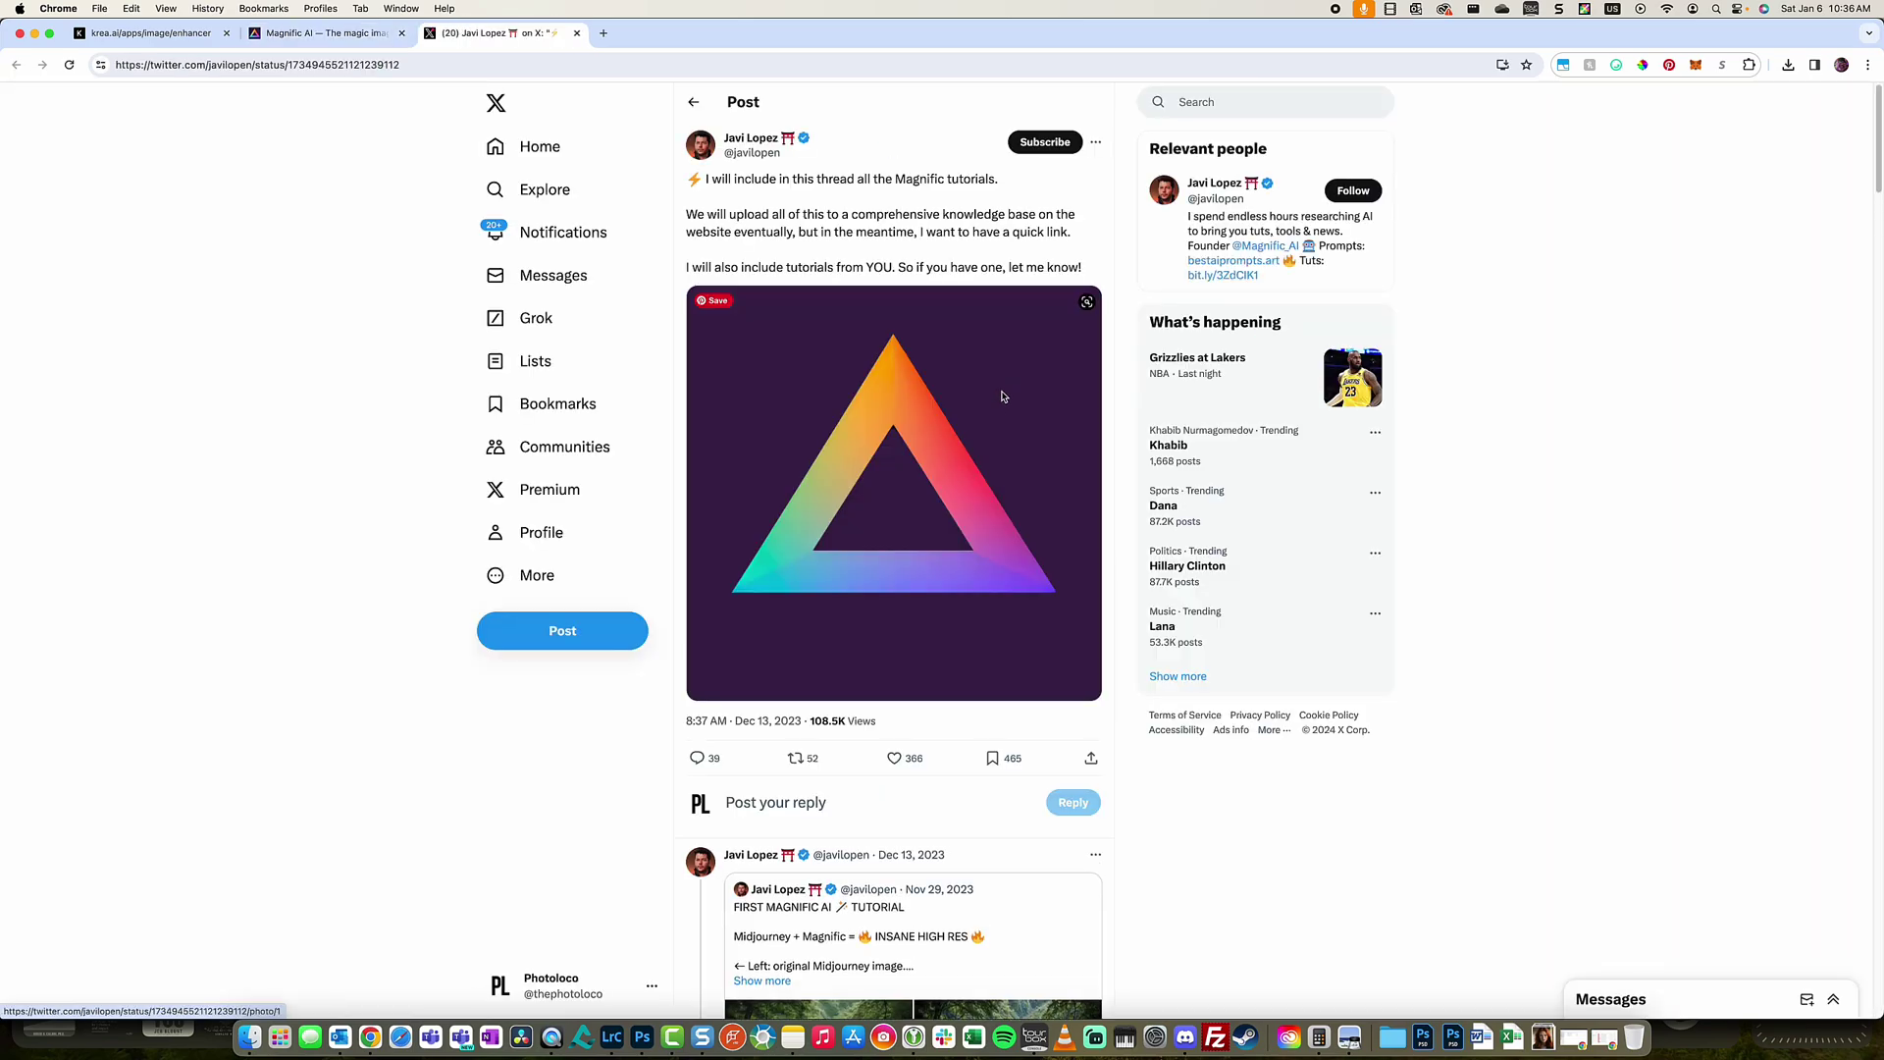
scroll(992, 425, down, 10)
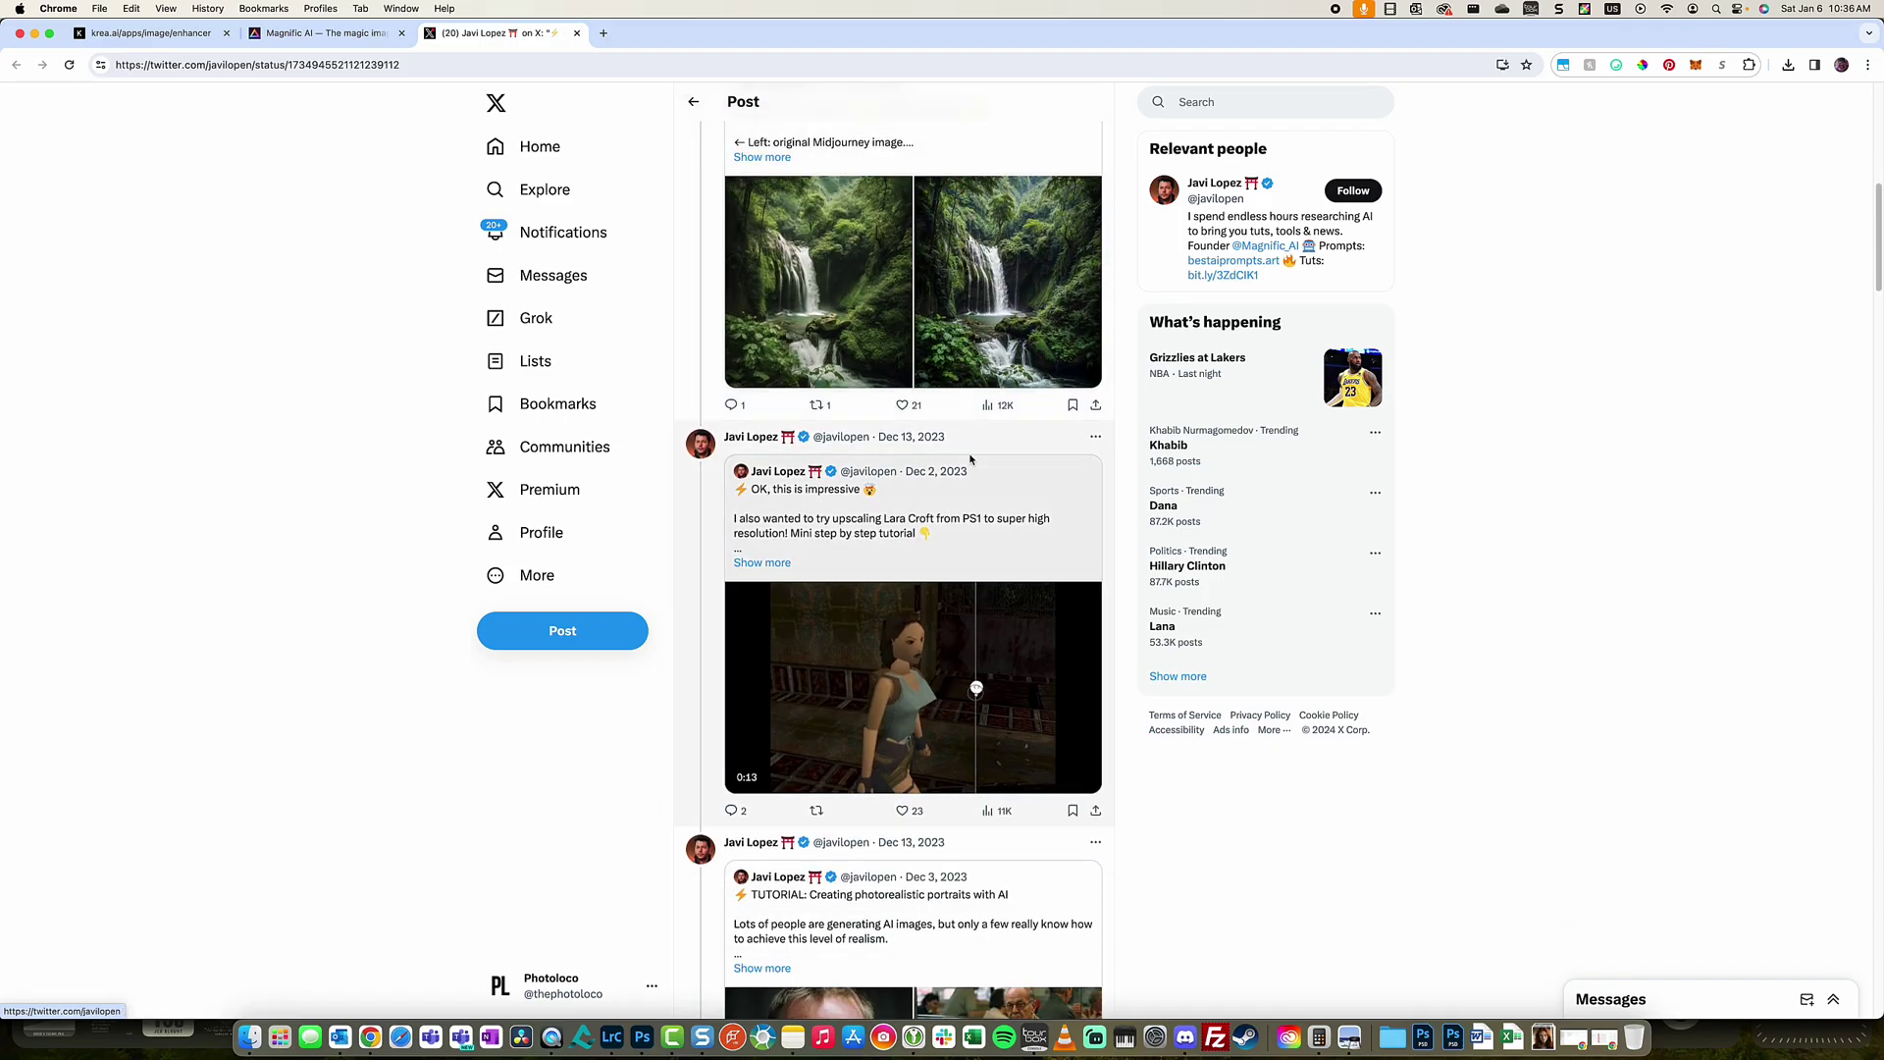
key(f)
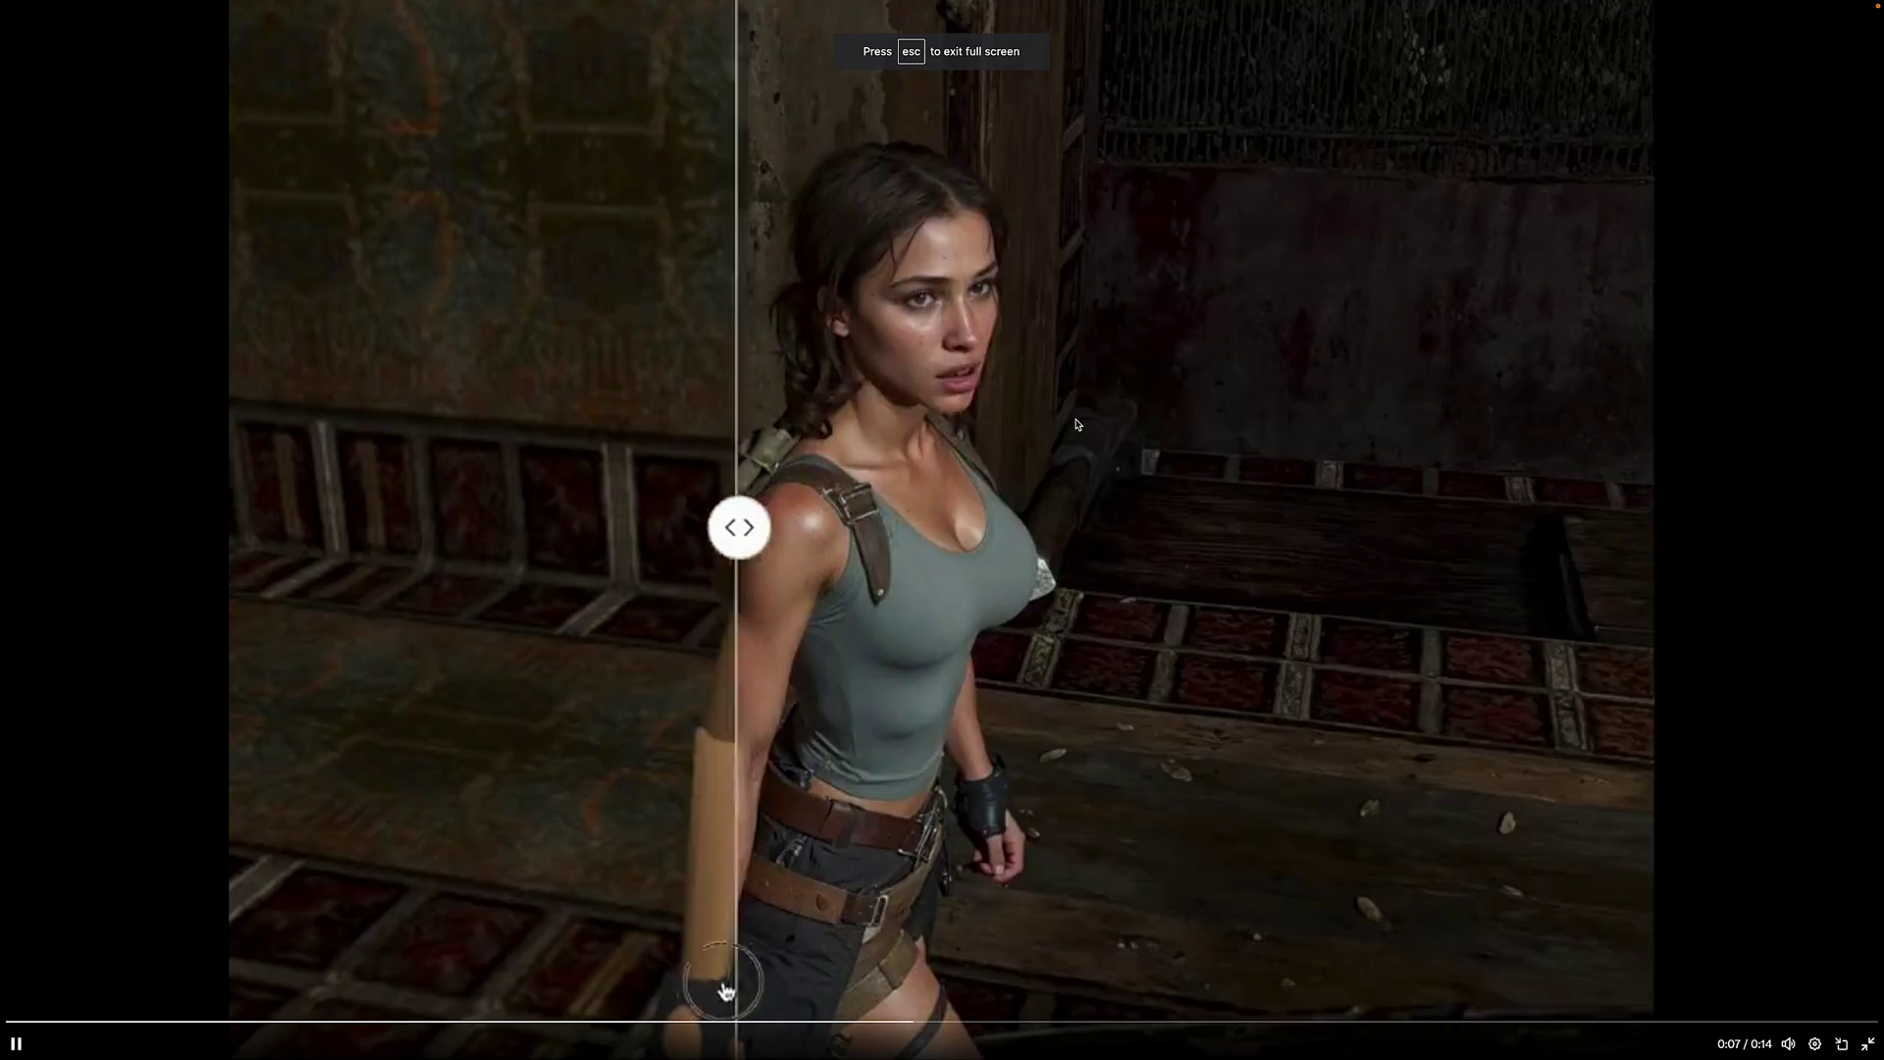
key(Escape)
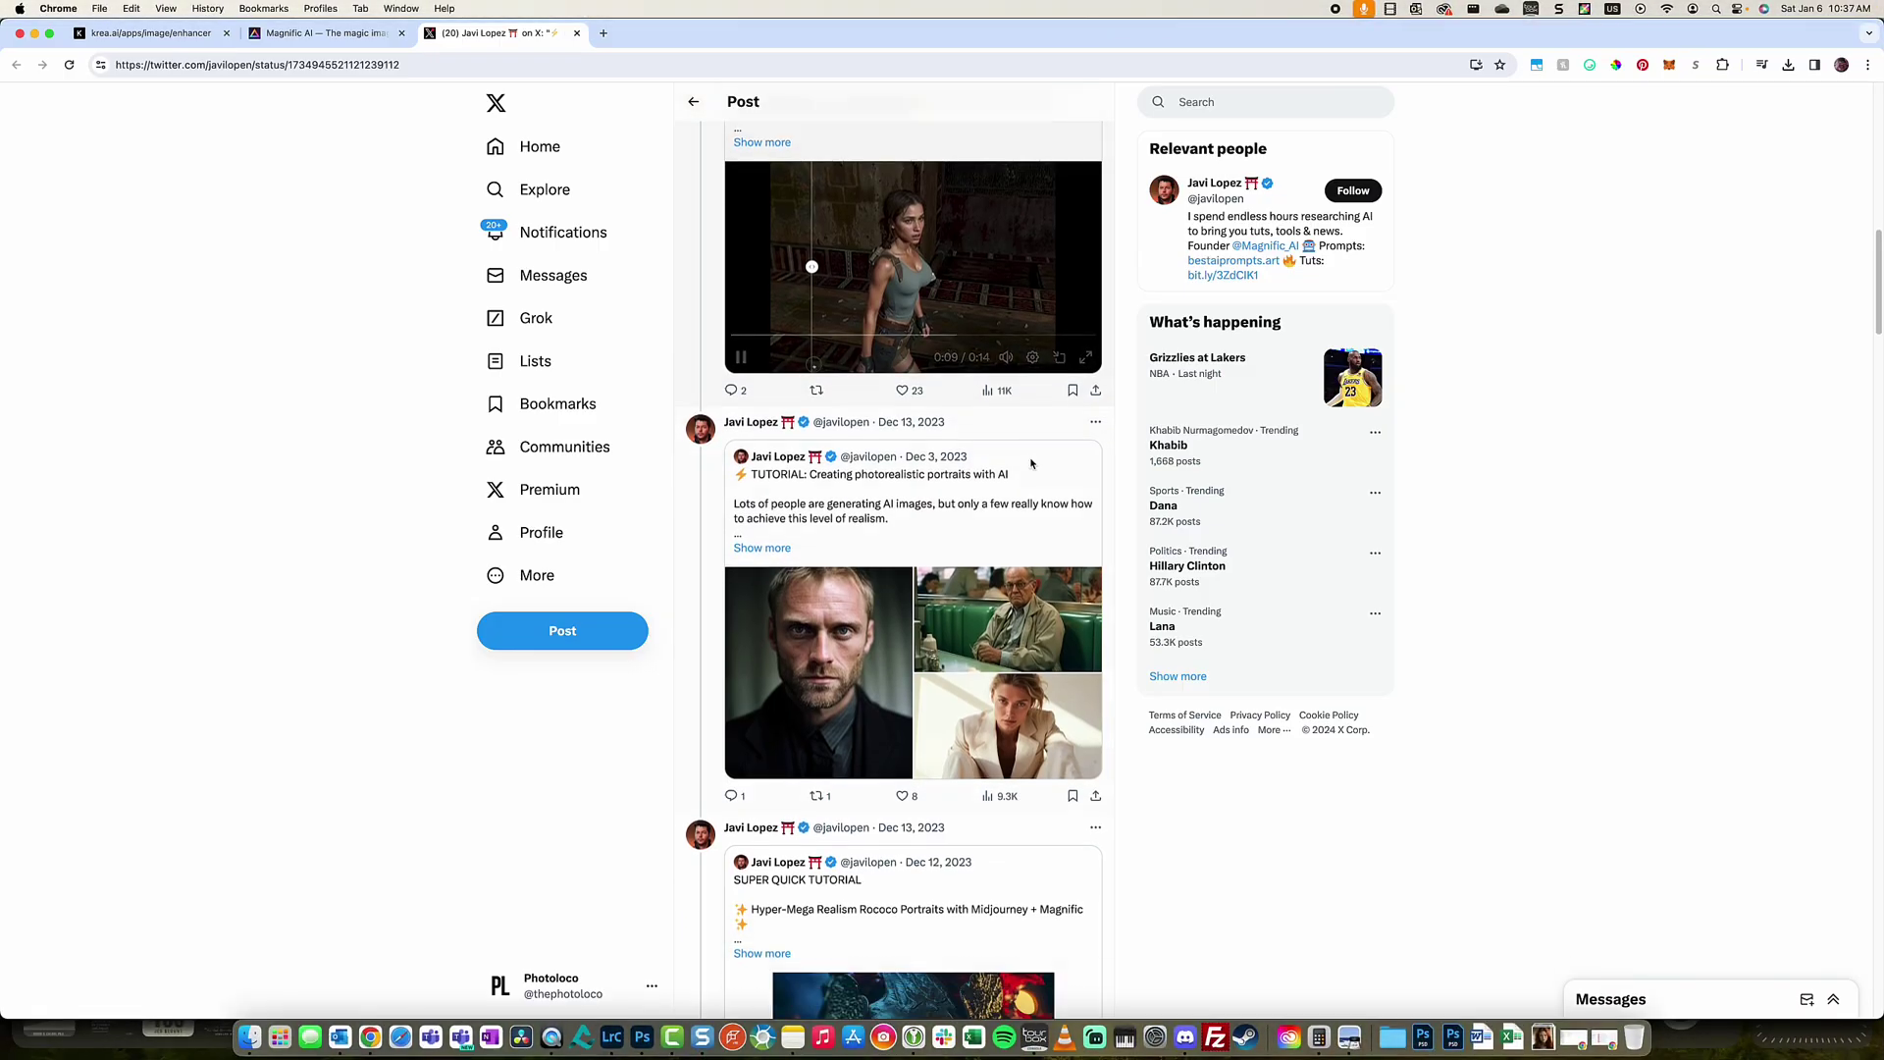
scroll(1030, 463, up, 7)
Step: View the enlarged SHE DOESN'T EXIST and man's portraits, then move to the krea.ai enhancer tab
click(857, 373)
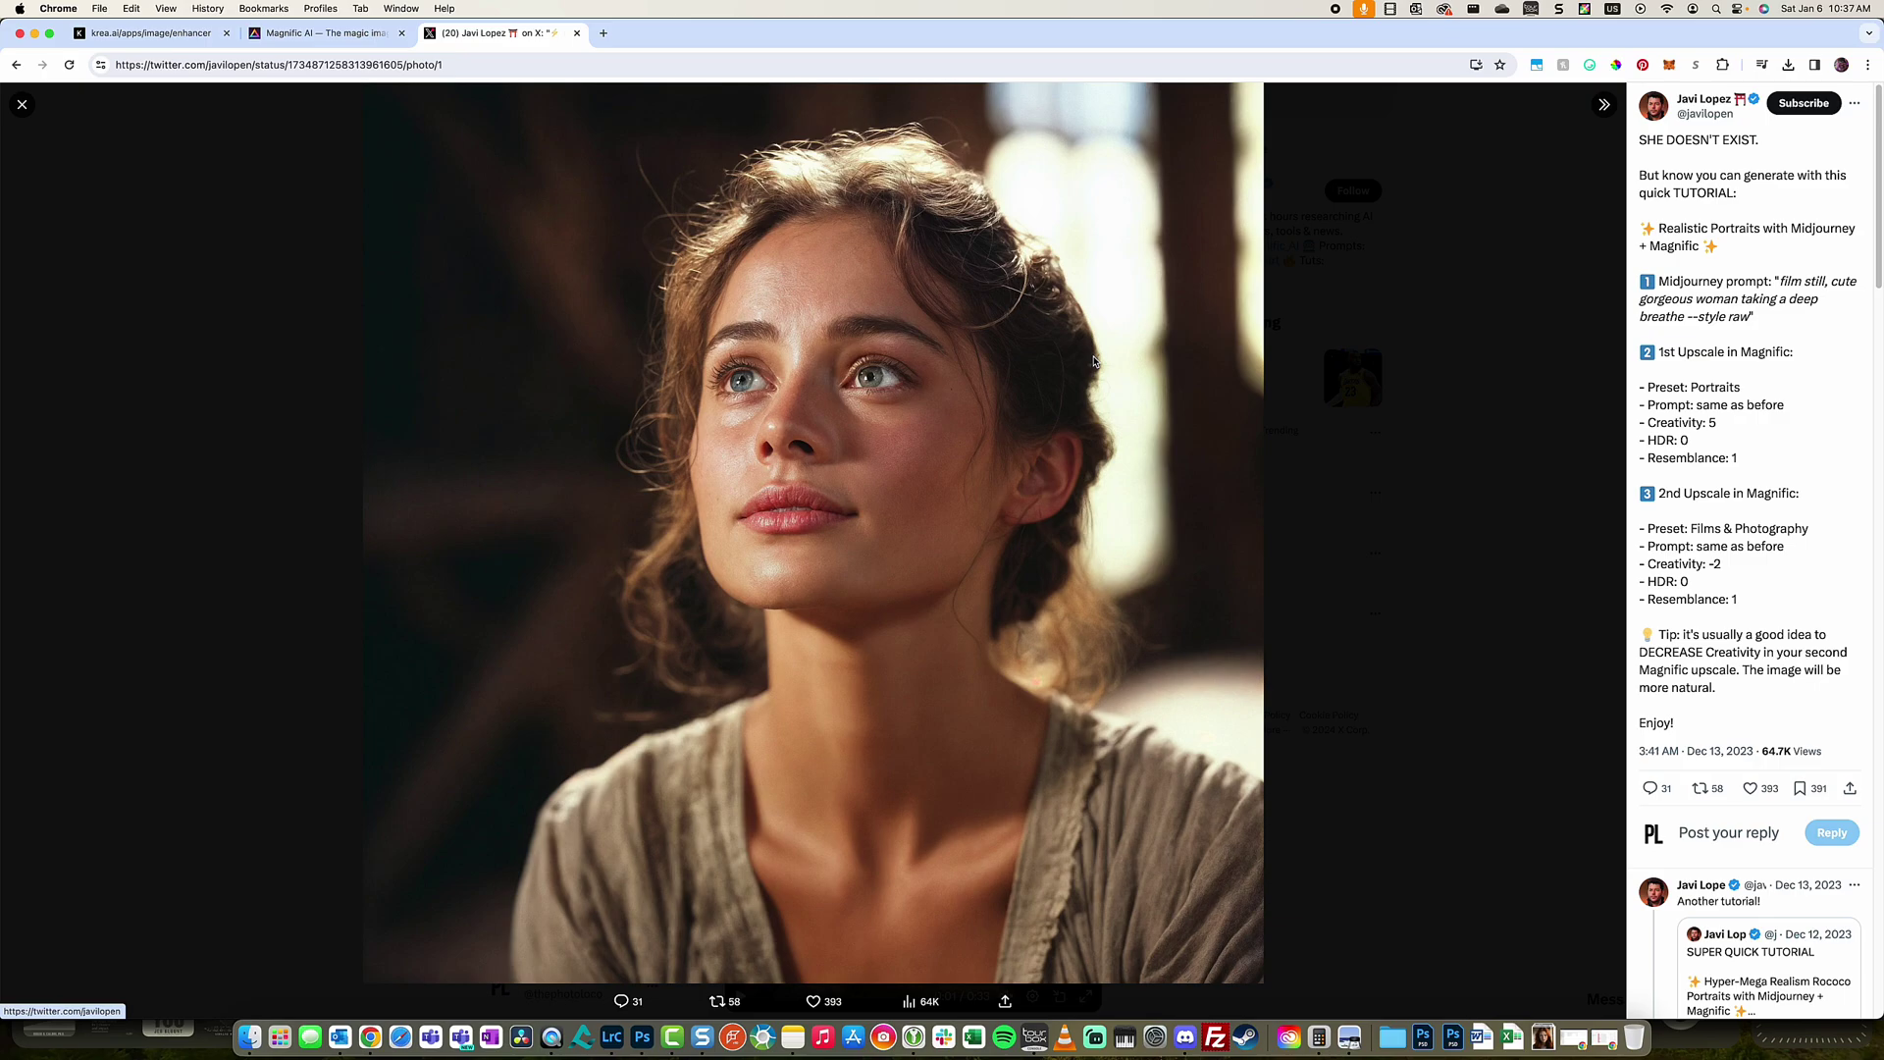
click(22, 104)
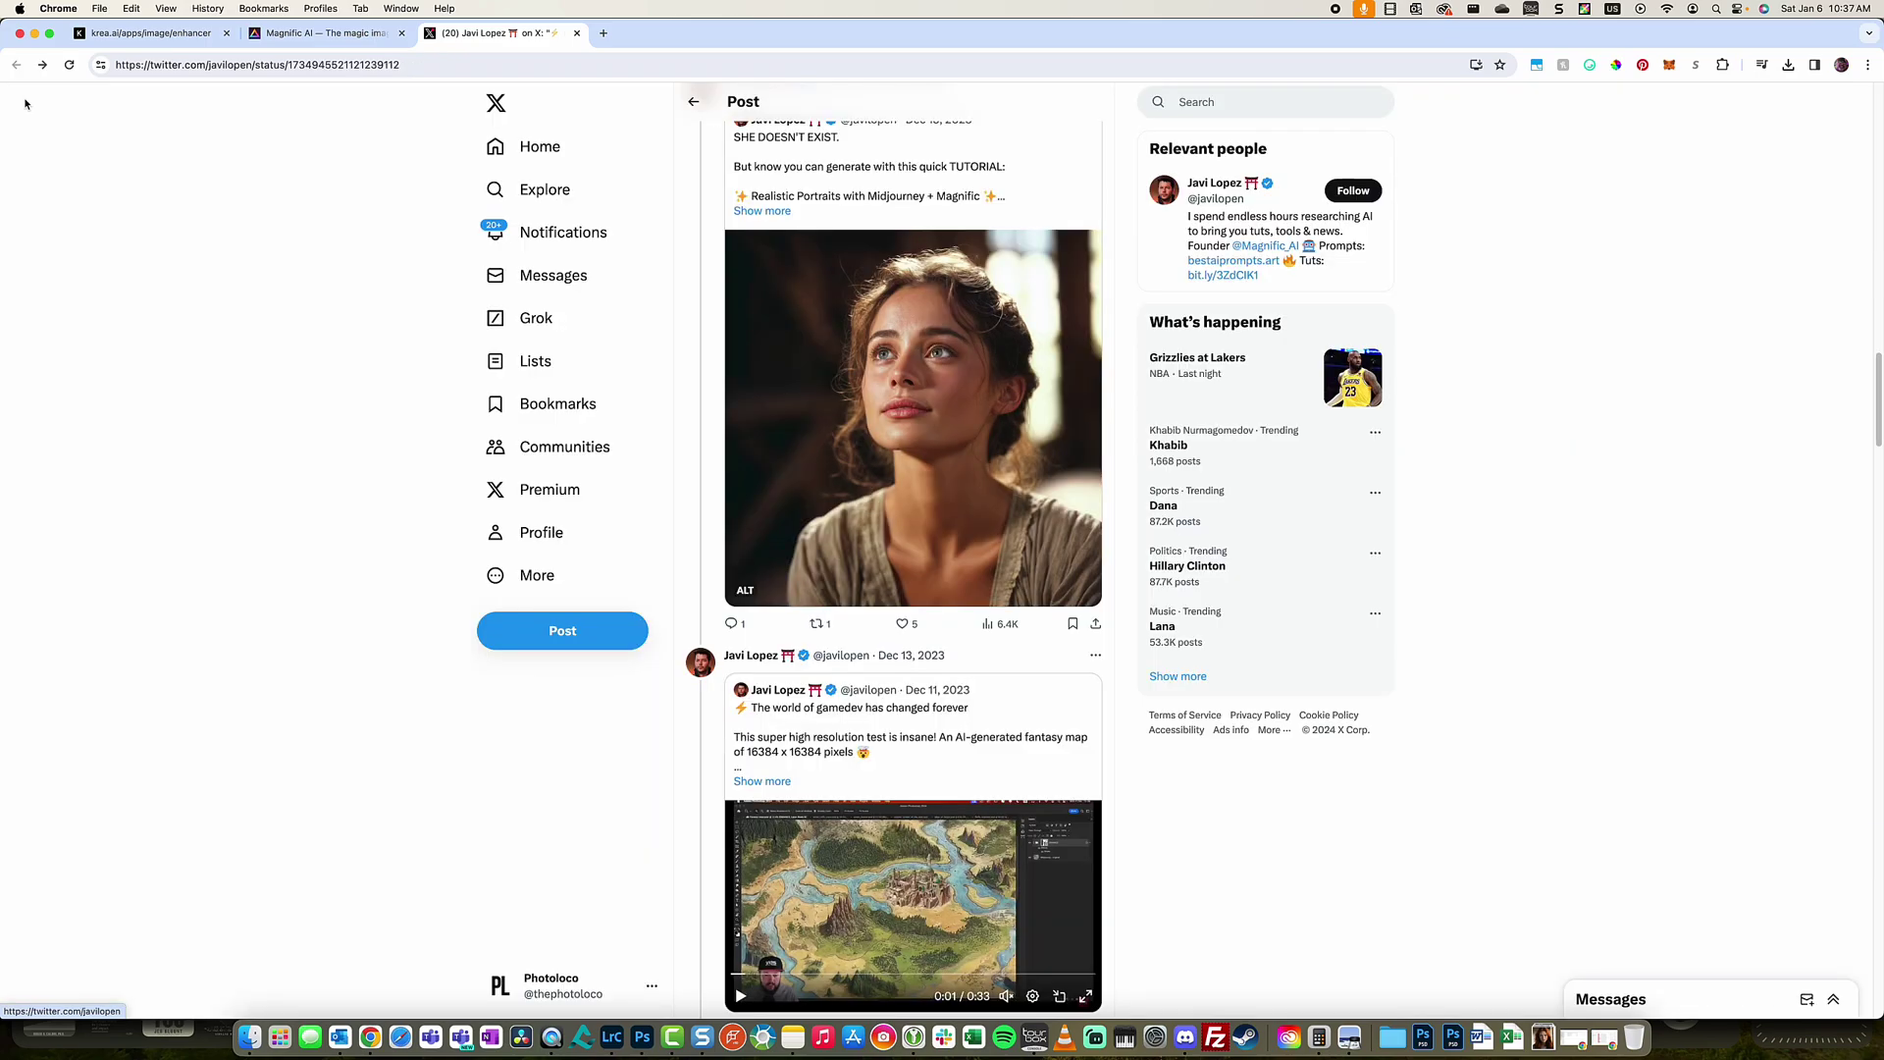
scroll(852, 610, down, 5)
click(850, 611)
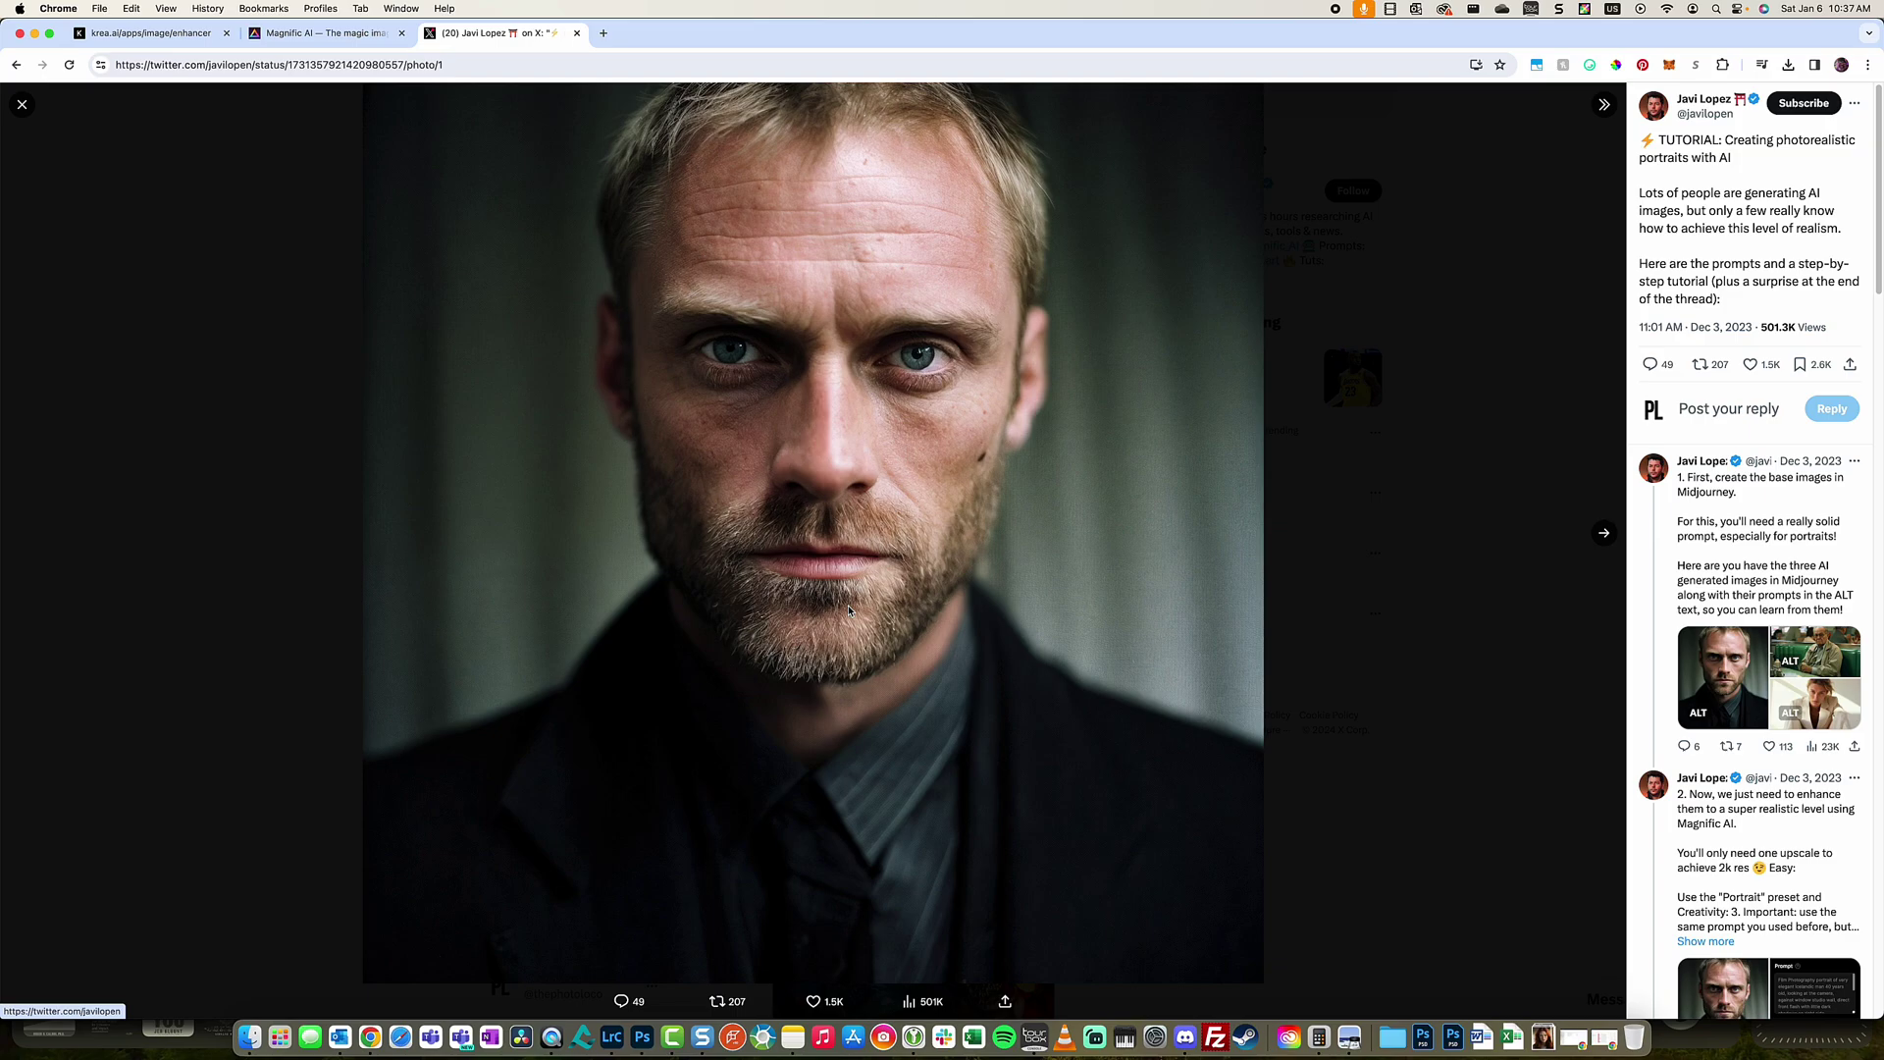
click(324, 32)
click(173, 35)
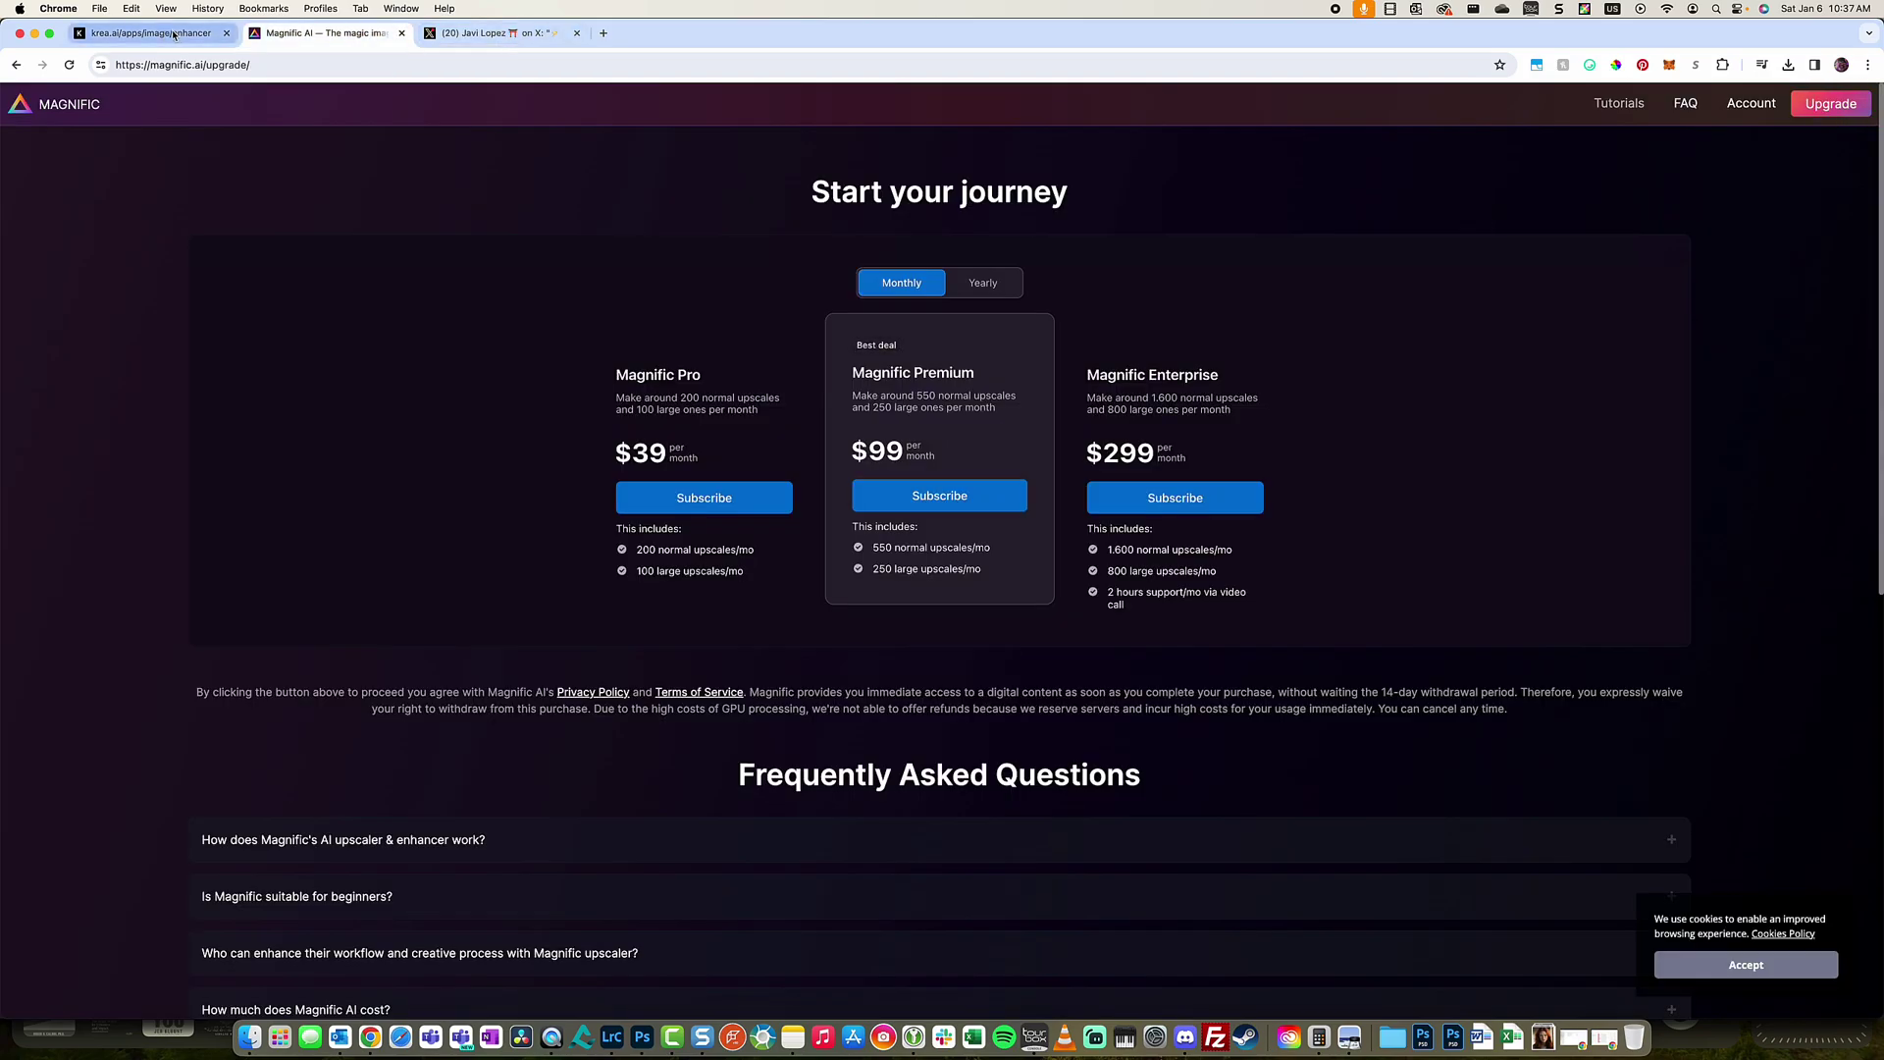